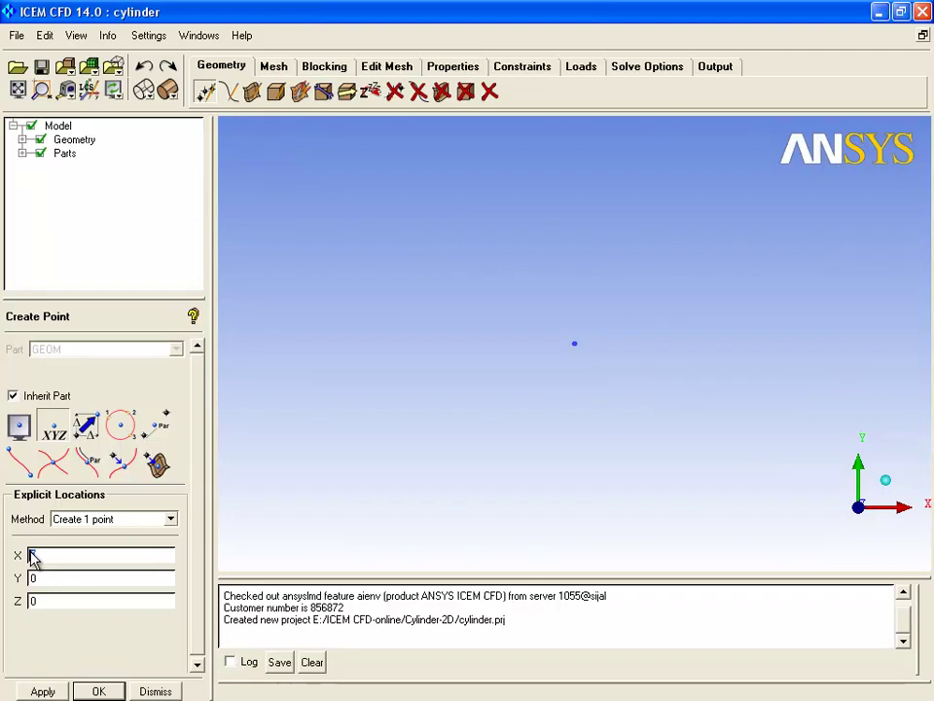
Create explicit points at (0.5, 0, 0) and (-0.5, 0, 0) on either side of the origin point.
{"action": "left_click", "coordinate": [92, 561]}
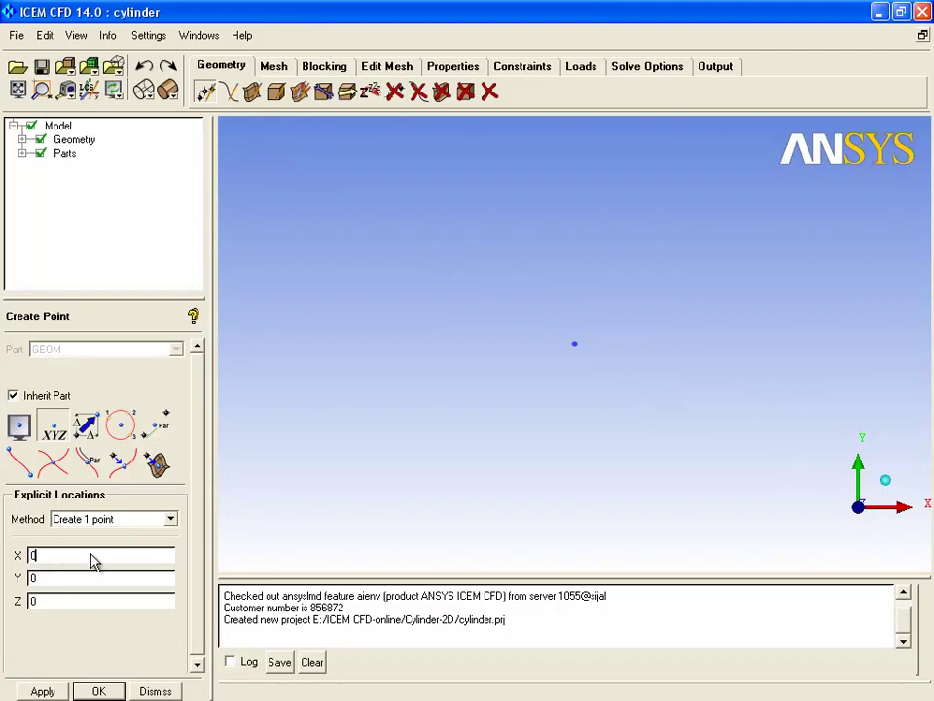
{"action": "type", "text": ".5"}
{"action": "left_click", "coordinate": [54, 684]}
Create explicit points at (0, 0.5, 0) and (0, -0.5, 0) above and below the origin point.
{"action": "left_click_drag", "start_coordinate": [41, 560], "coordinate": [31, 556]}
{"action": "type", "text": "0"}
{"action": "left_click", "coordinate": [46, 582]}
{"action": "type", "text": ".5"}
{"action": "left_click", "coordinate": [23, 689]}
{"action": "scroll", "coordinate": [303, 480], "scroll_direction": "down", "scroll_amount": 3}
{"action": "left_click", "coordinate": [34, 580]}
{"action": "type", "text": "-"}
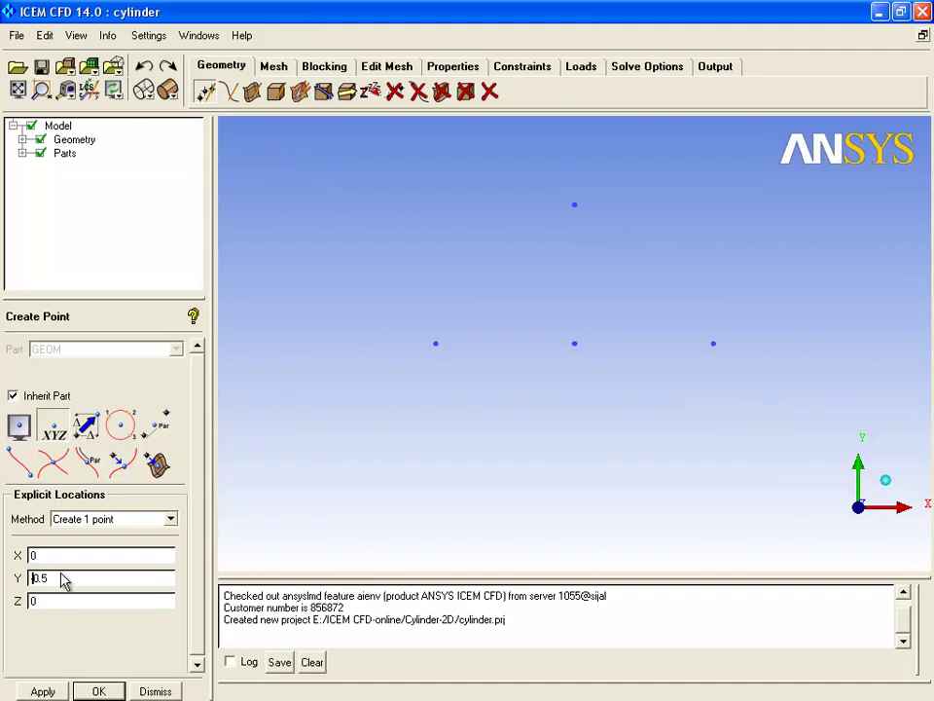
{"action": "left_click", "coordinate": [42, 690]}
Create a full circle from centre and two points, centred on the origin point and passing through the surrounding points.
{"action": "left_click", "coordinate": [229, 92]}
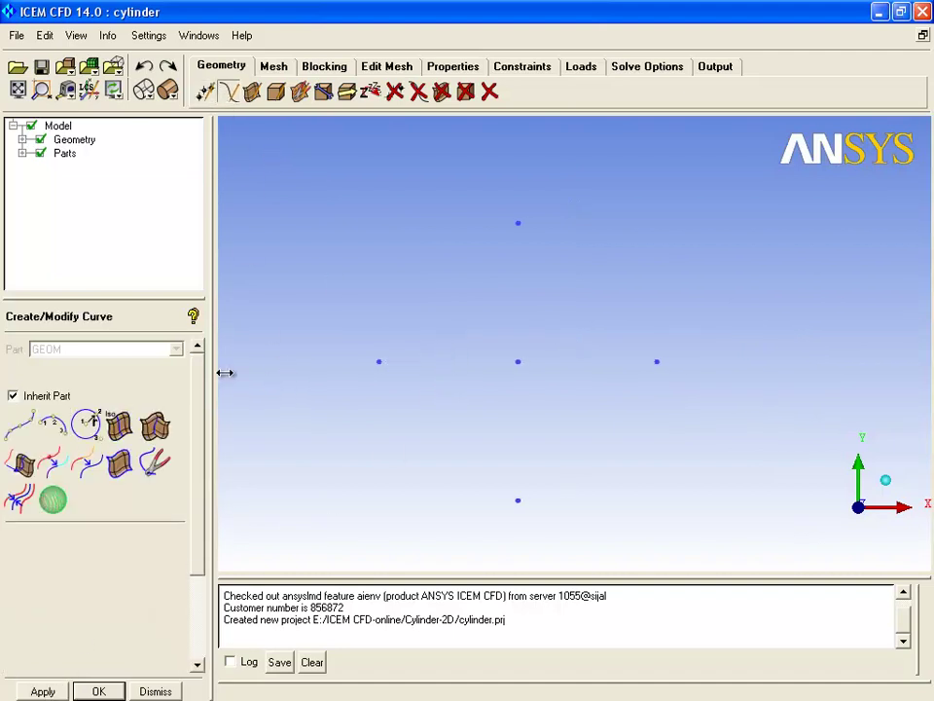
{"action": "left_click", "coordinate": [87, 423]}
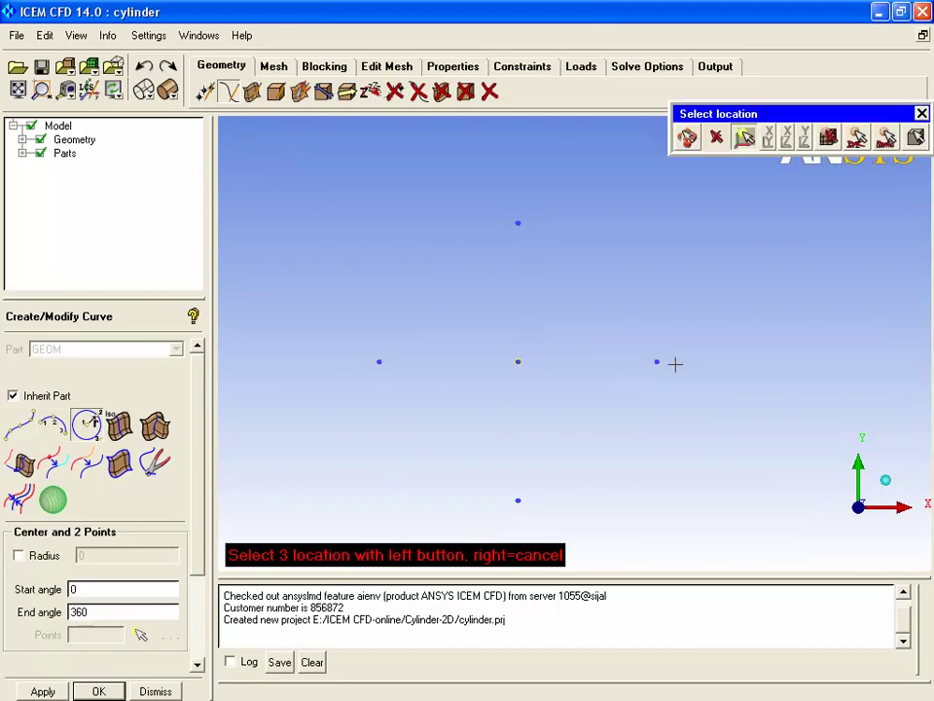
{"action": "left_click", "coordinate": [513, 222]}
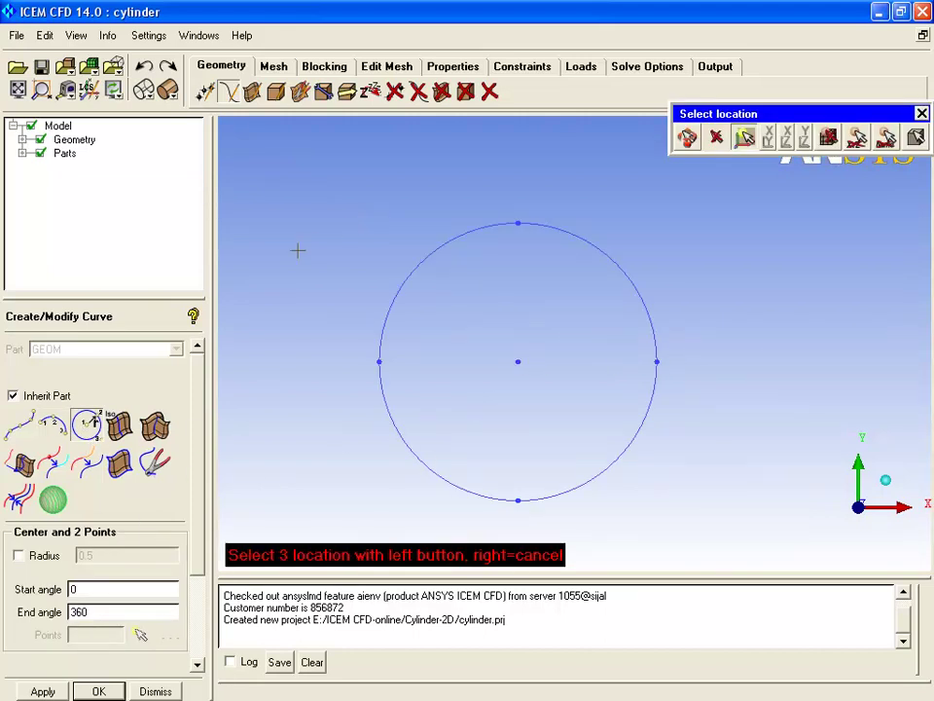
Segment the circle by point at its four circumference points to split it into quarter arcs.
{"action": "left_click", "coordinate": [59, 462]}
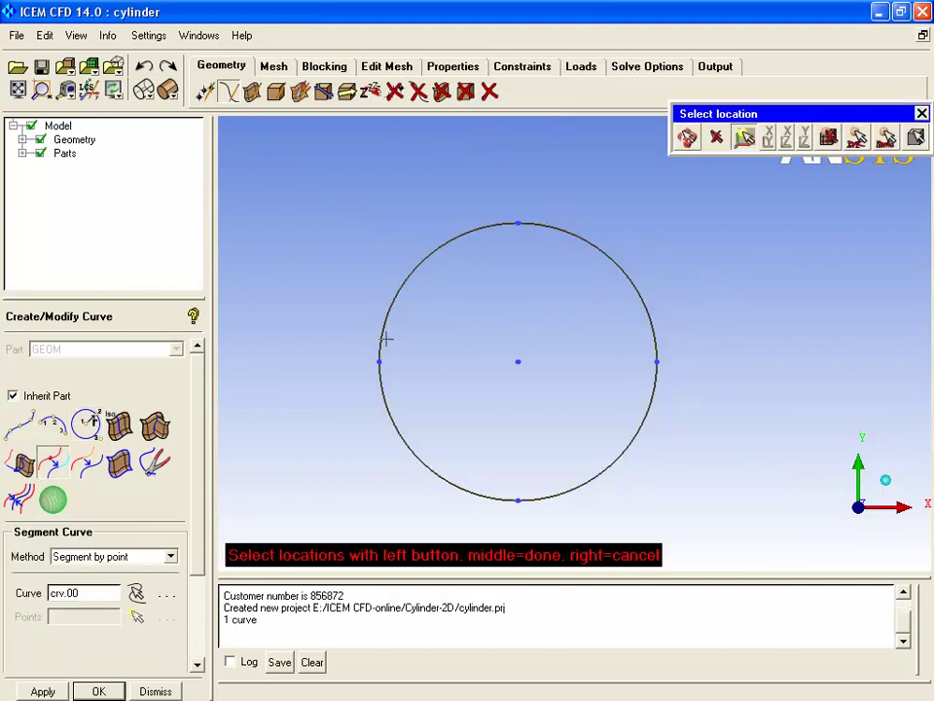
{"action": "left_click", "coordinate": [405, 284]}
{"action": "right_click", "coordinate": [508, 262]}
{"action": "left_click", "coordinate": [388, 421]}
{"action": "right_click", "coordinate": [350, 421]}
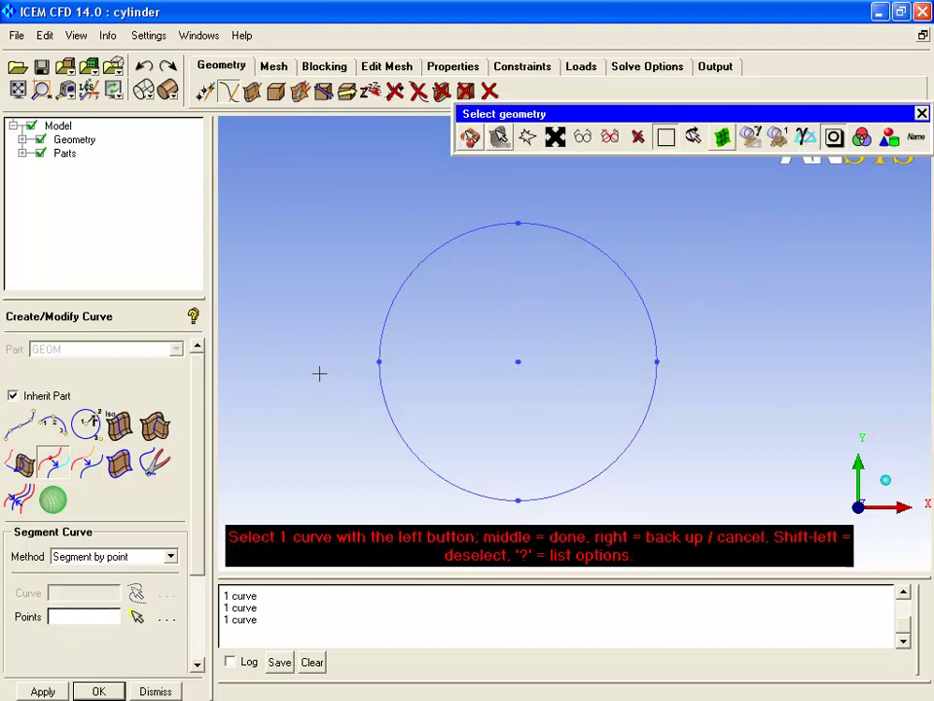
{"action": "right_click", "coordinate": [325, 393]}
Expand the model's geometry and parts branches and reassign the part display colours.
{"action": "left_click", "coordinate": [21, 154]}
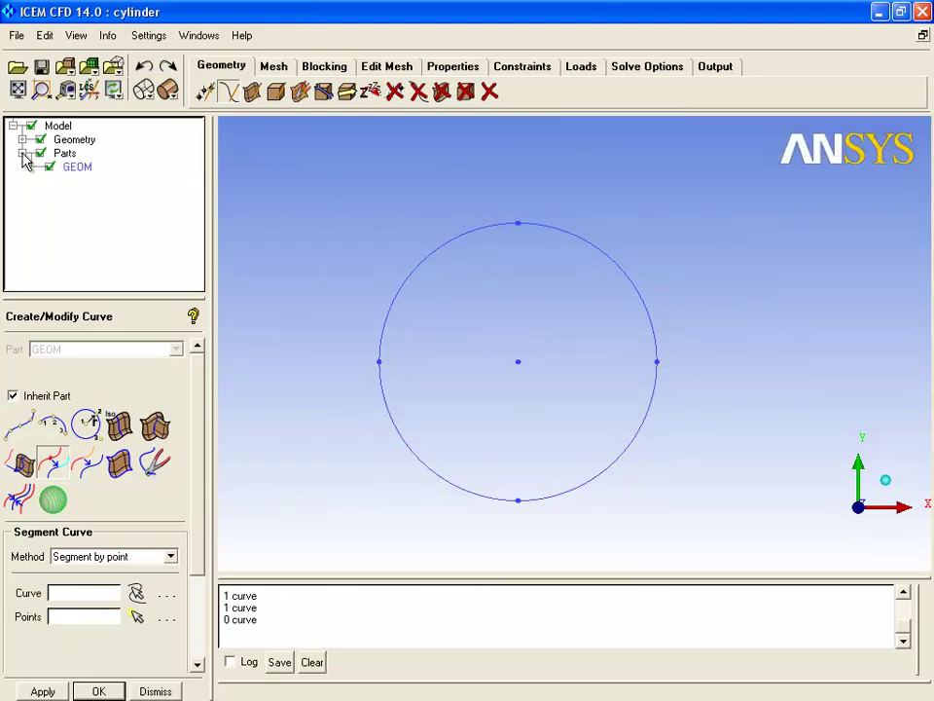
{"action": "left_click", "coordinate": [21, 139]}
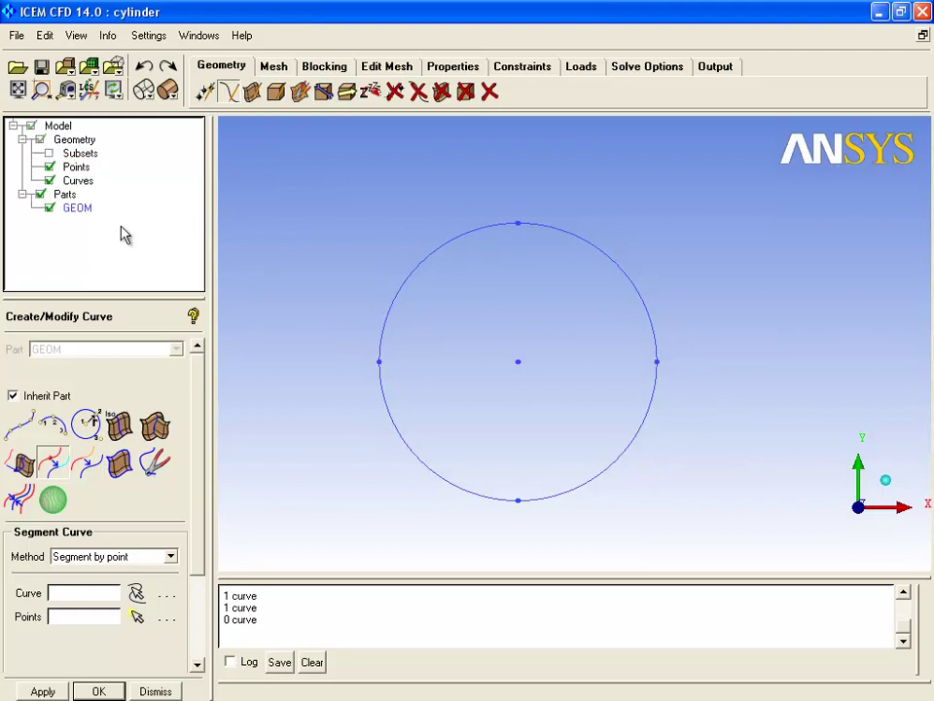
{"action": "right_click", "coordinate": [66, 196]}
{"action": "left_click", "coordinate": [118, 407]}
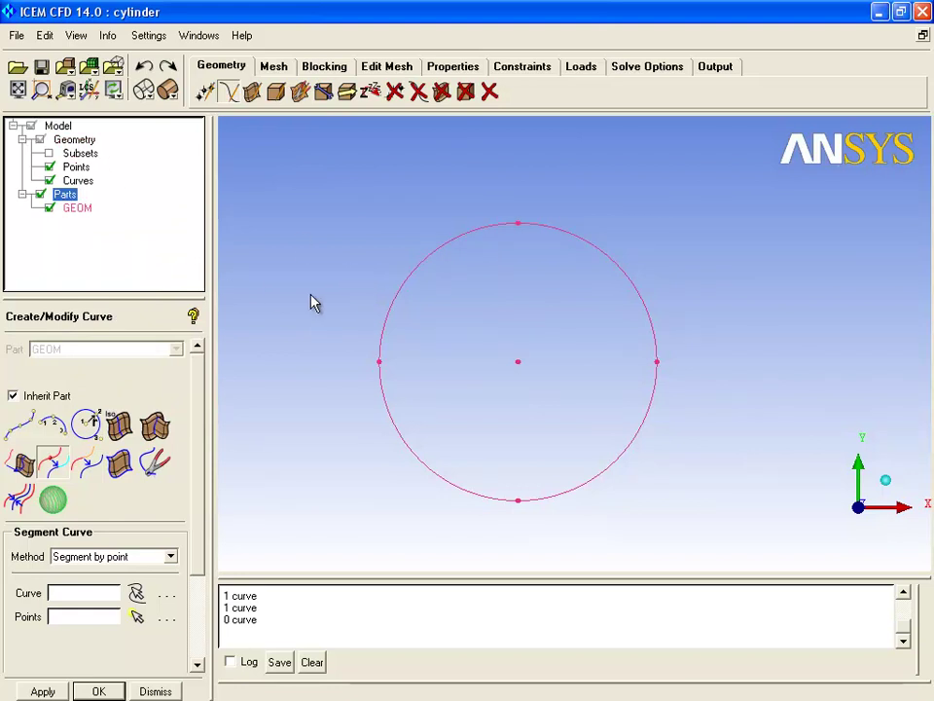
Create an explicit point at (10, 0, 0) on the X axis beyond the circle.
{"action": "right_click_drag", "start_coordinate": [308, 306], "coordinate": [338, 349]}
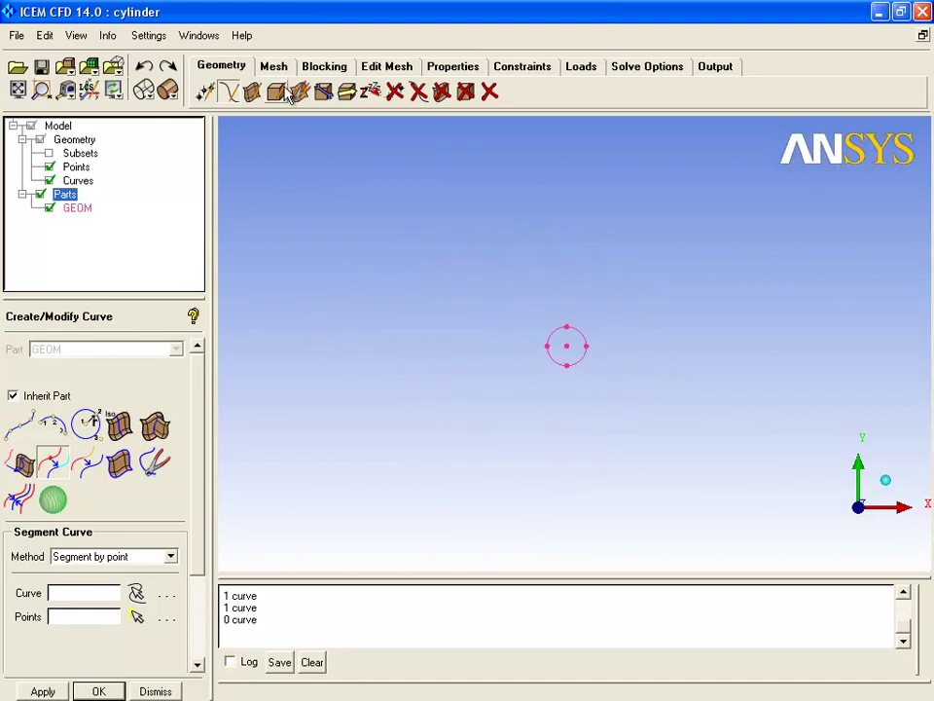
{"action": "left_click", "coordinate": [205, 92]}
{"action": "left_click_drag", "start_coordinate": [110, 575], "coordinate": [6, 580]}
{"action": "type", "text": "0"}
{"action": "left_click_drag", "start_coordinate": [59, 555], "coordinate": [22, 555]}
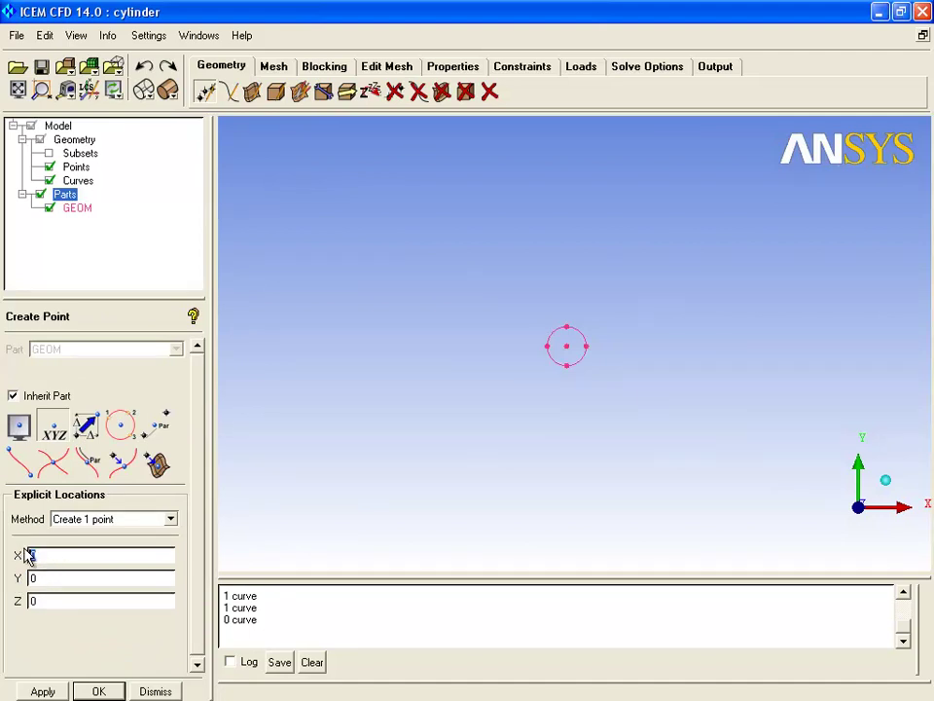
{"action": "type", "text": "20"}
{"action": "left_click_drag", "start_coordinate": [62, 557], "coordinate": [6, 558]}
{"action": "type", "text": "10"}
{"action": "left_click", "coordinate": [43, 692]}
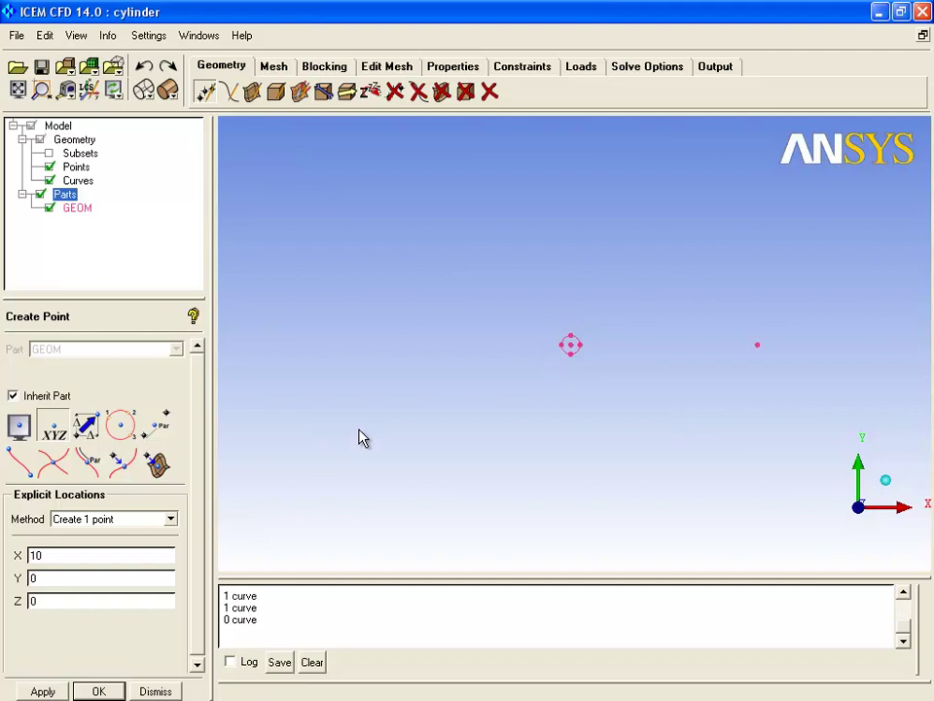
Create an explicit point at (-10, 0, 0) on the opposite side of the circle.
{"action": "left_click", "coordinate": [31, 556]}
{"action": "type", "text": "-"}
{"action": "left_click", "coordinate": [42, 691]}
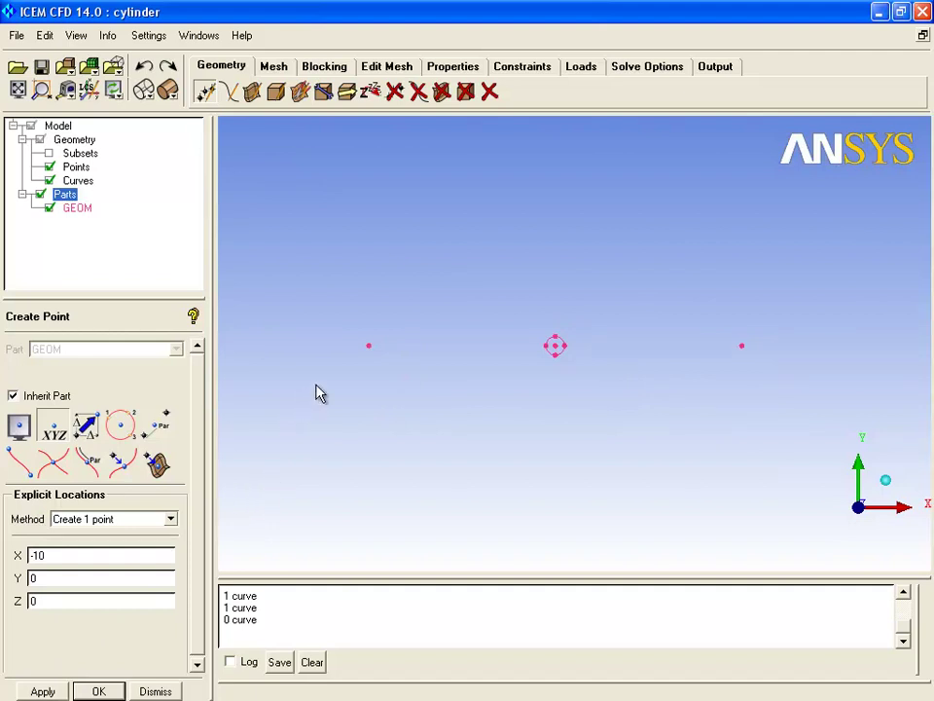
Translate one copy of the point at X = -10 by a Y offset of 5 to make an upper corner.
{"action": "left_click", "coordinate": [347, 92]}
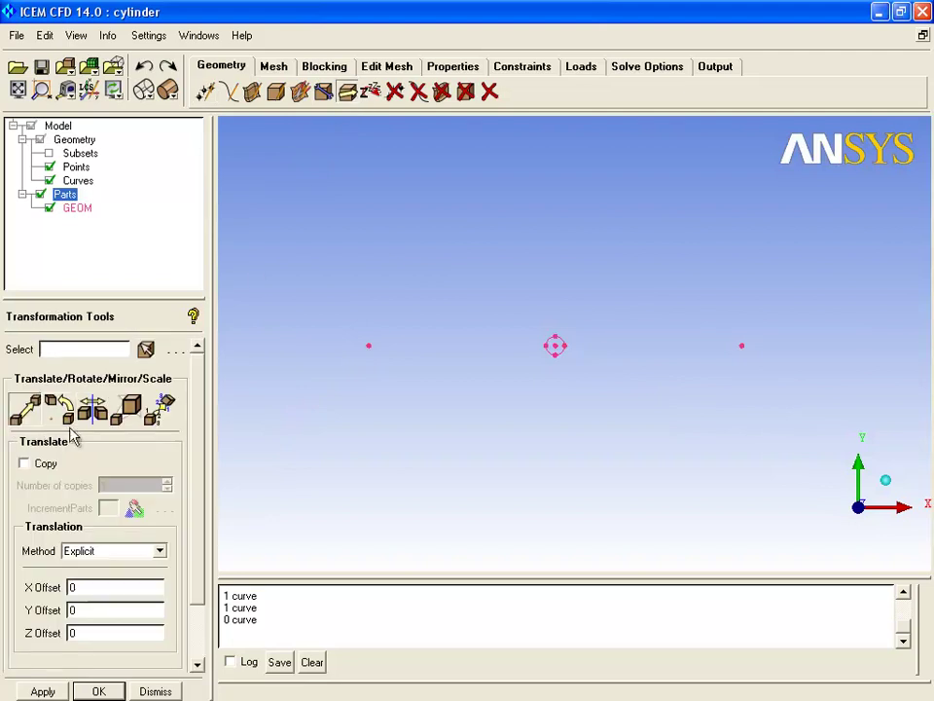
{"action": "left_click", "coordinate": [146, 350]}
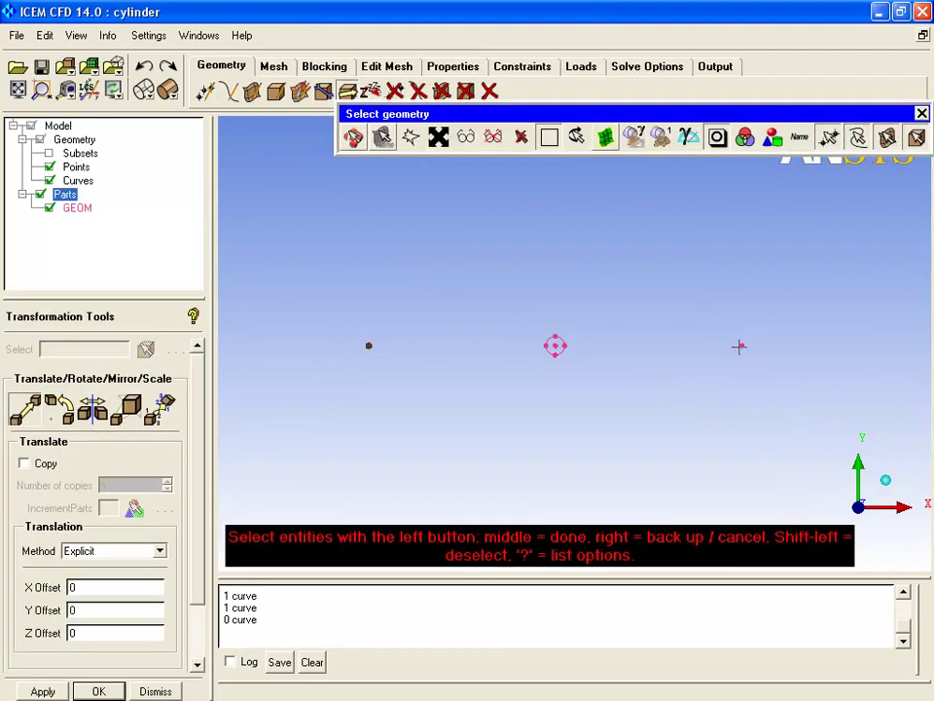
{"action": "middle_click", "coordinate": [308, 326]}
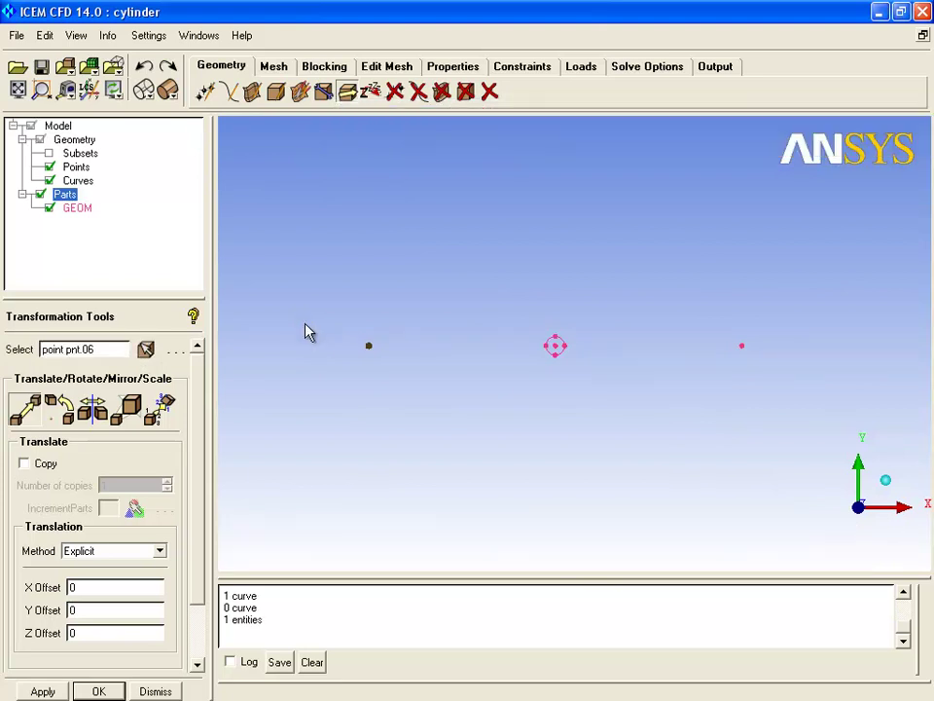
{"action": "left_click", "coordinate": [49, 463]}
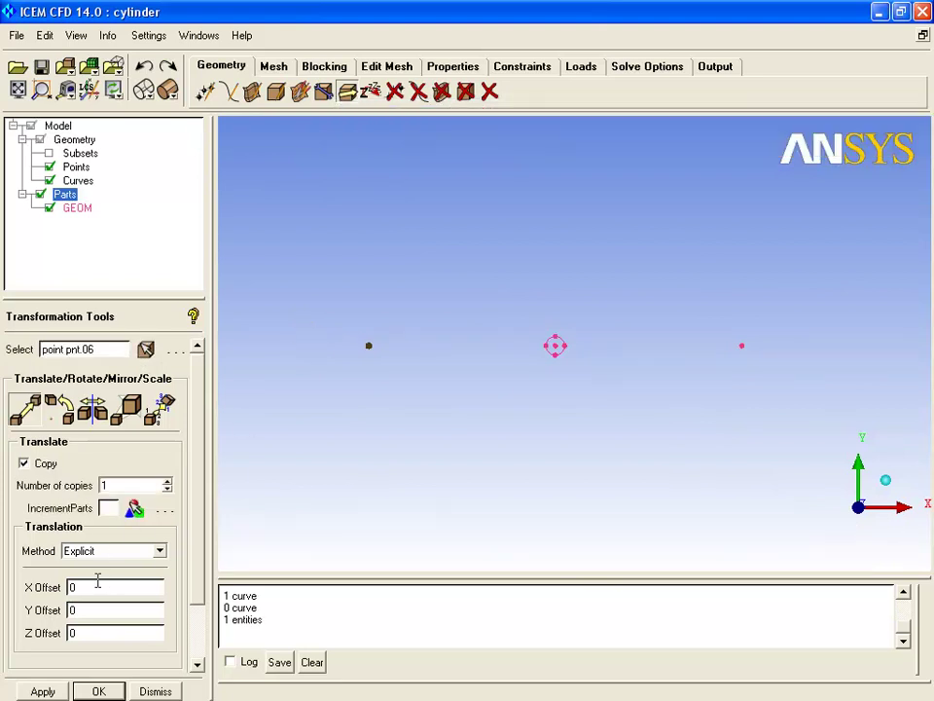
{"action": "left_click_drag", "start_coordinate": [86, 607], "coordinate": [54, 610]}
{"action": "type", "text": "5"}
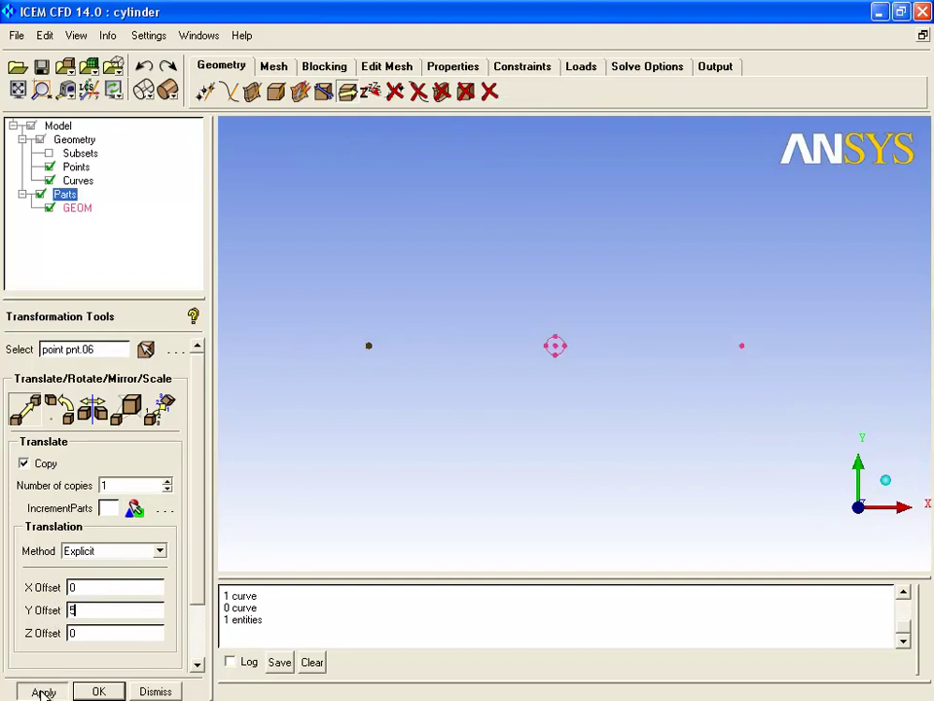
{"action": "left_click", "coordinate": [41, 691]}
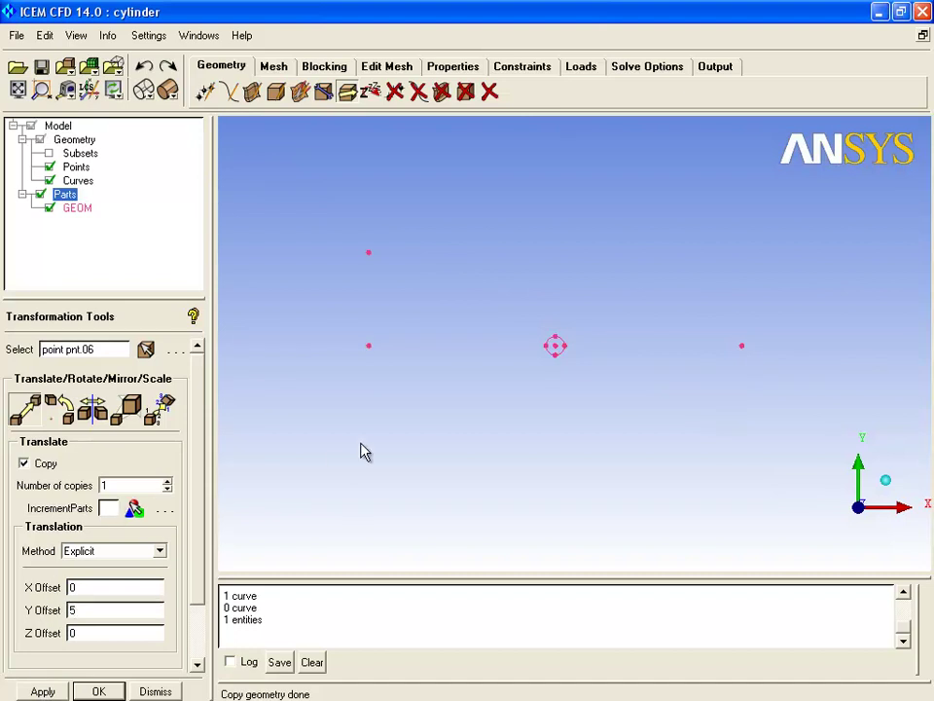
Copy the point at X = 10 by a Y offset of 5 to make the other upper corner.
{"action": "left_click", "coordinate": [145, 349]}
{"action": "middle_click", "coordinate": [539, 285]}
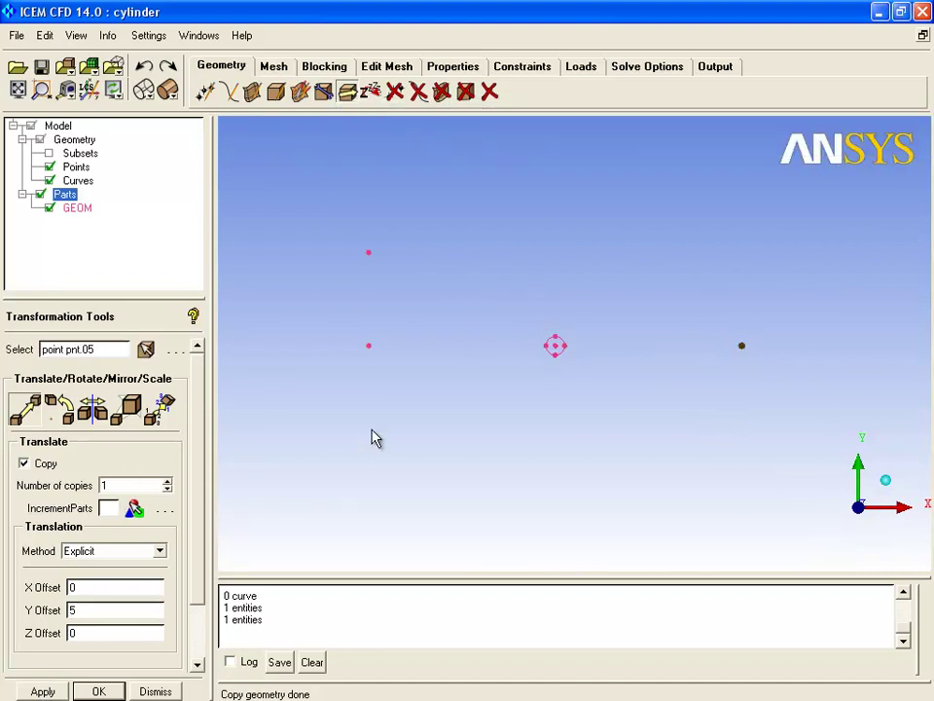
{"action": "left_click", "coordinate": [42, 691]}
Copy both points at X = 10 and X = -10 by a Y offset of -5 to make the lower corners.
{"action": "left_click", "coordinate": [145, 348]}
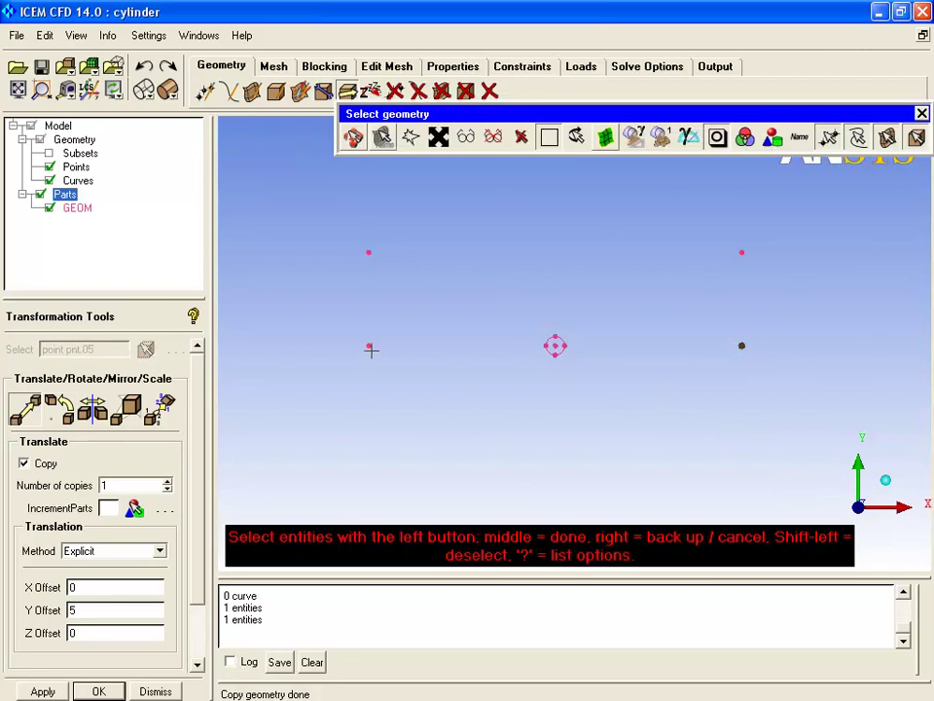
{"action": "middle_click", "coordinate": [220, 508]}
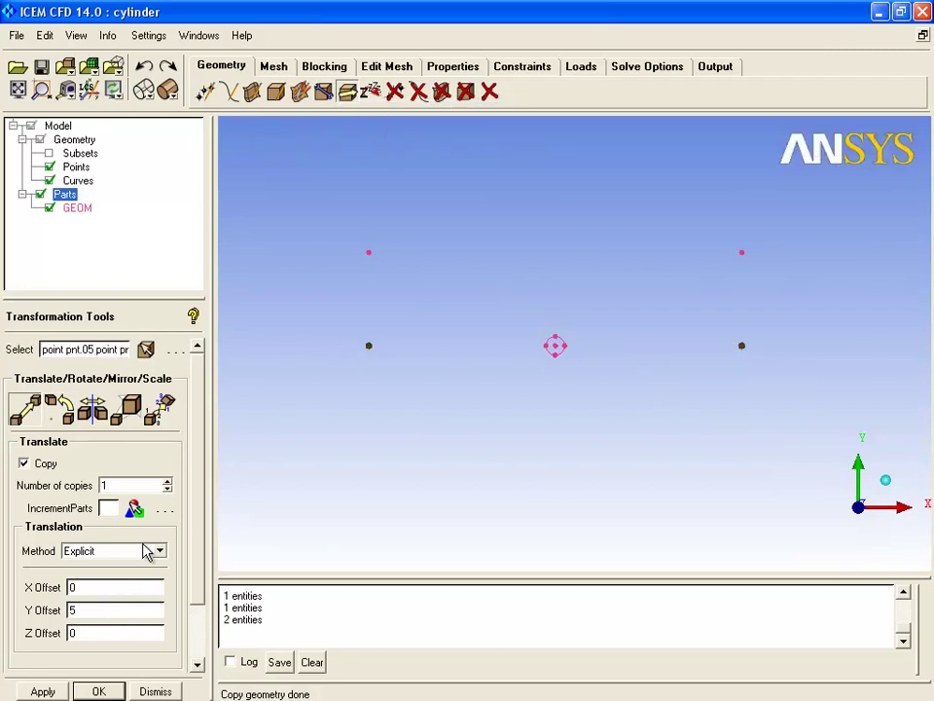
{"action": "double_click", "coordinate": [85, 610]}
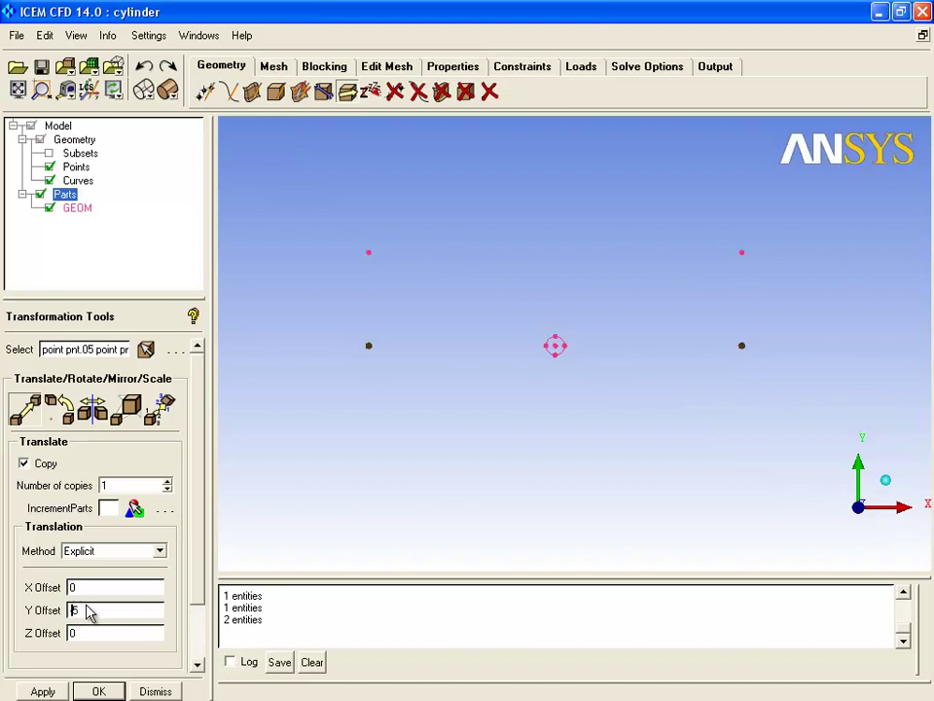
{"action": "type", "text": "-5"}
{"action": "left_click", "coordinate": [43, 691]}
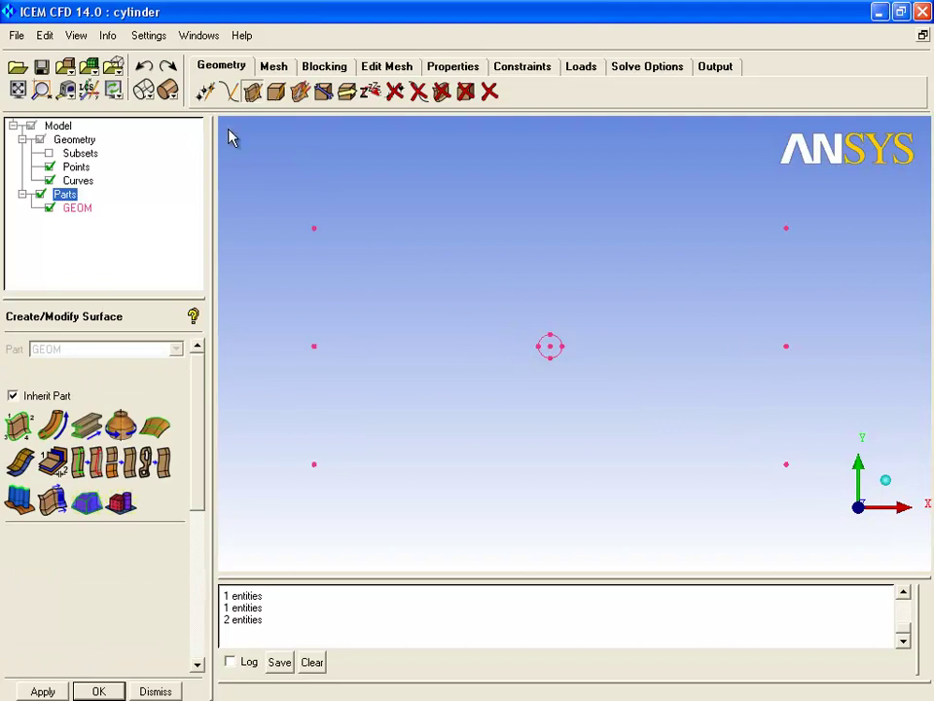
Create four straight curves from points joining the outer corner points into a closed rectangle around the circle.
{"action": "left_click", "coordinate": [229, 91]}
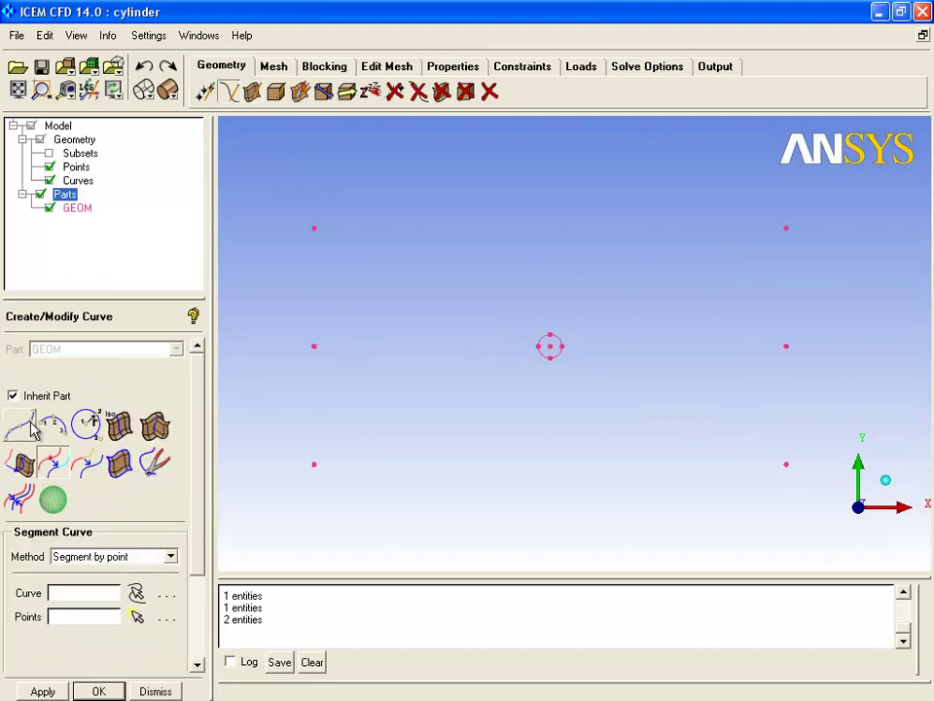
{"action": "left_click", "coordinate": [21, 425]}
{"action": "left_click", "coordinate": [784, 231]}
{"action": "middle_click", "coordinate": [491, 275]}
{"action": "left_click", "coordinate": [309, 455]}
{"action": "middle_click", "coordinate": [301, 459]}
{"action": "left_click", "coordinate": [784, 463]}
{"action": "middle_click", "coordinate": [711, 409]}
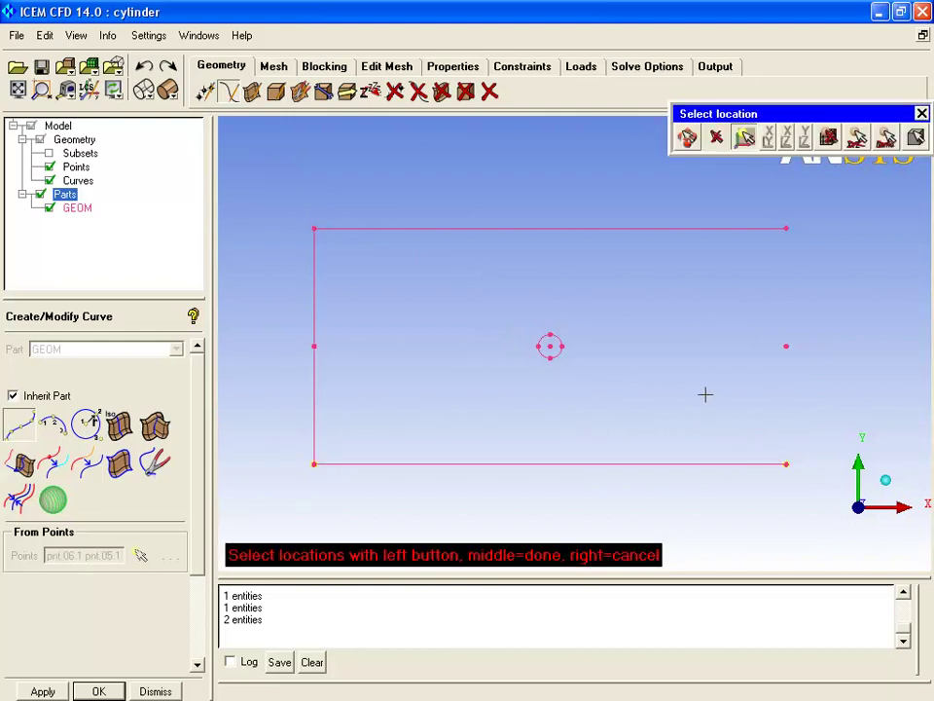
{"action": "left_click", "coordinate": [788, 229]}
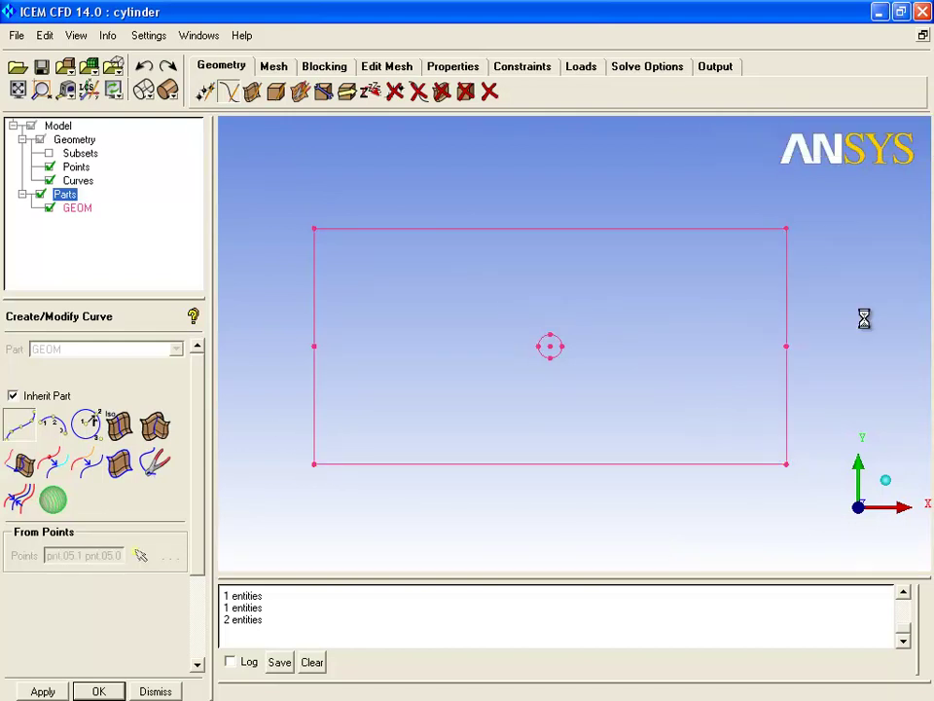
{"action": "middle_click", "coordinate": [329, 197]}
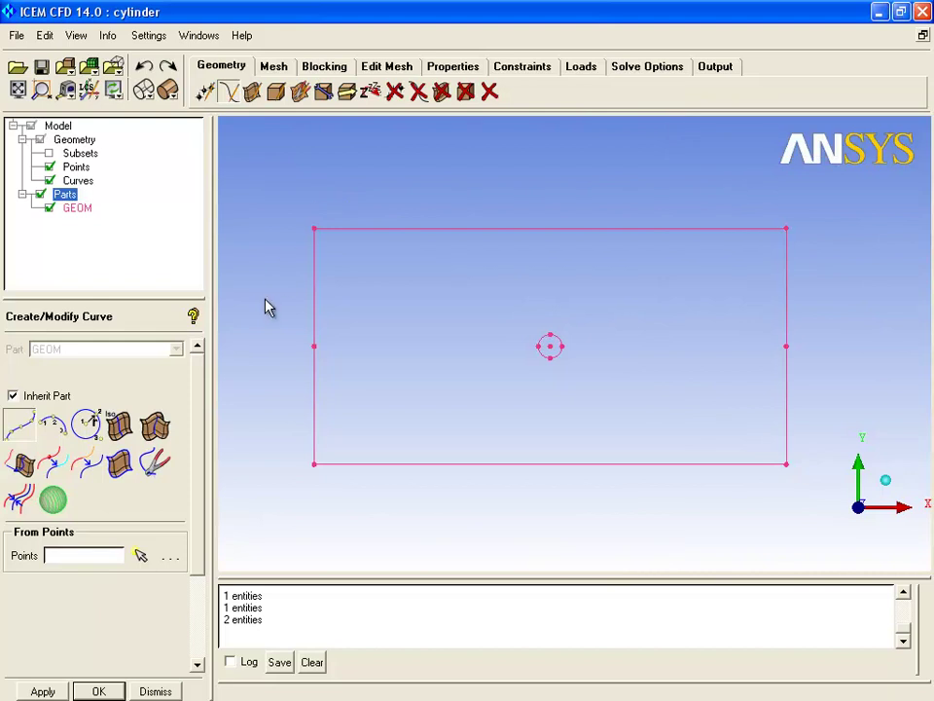
Create a surface from the four boundary curves of the outer rectangle using the From 2-4 Curves method.
{"action": "middle_click_drag", "start_coordinate": [264, 307], "coordinate": [268, 299]}
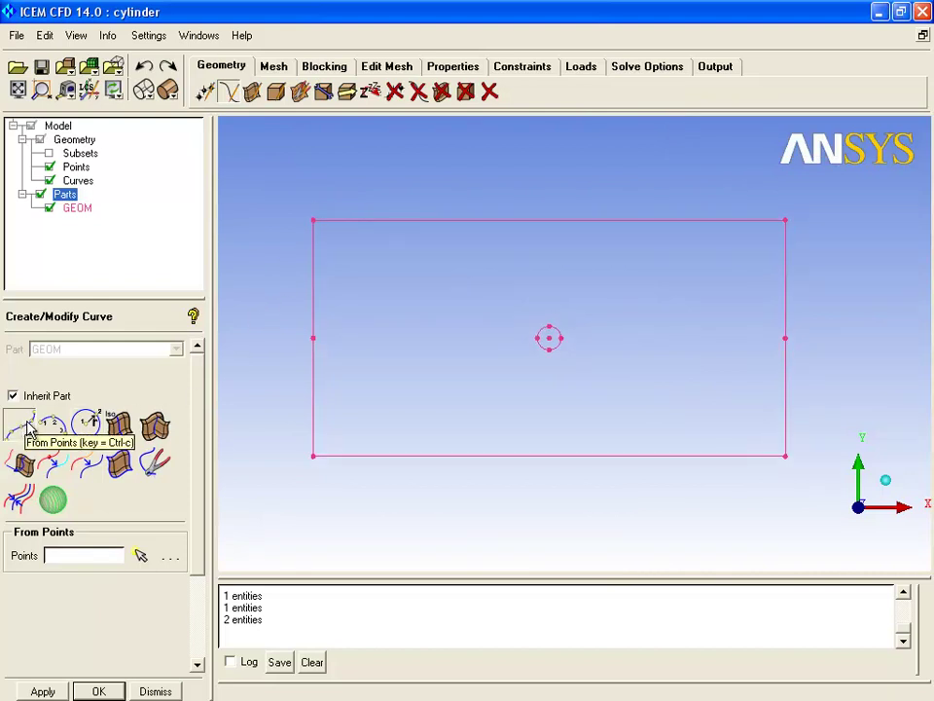
{"action": "left_click", "coordinate": [252, 91]}
{"action": "left_click", "coordinate": [313, 288]}
{"action": "left_click", "coordinate": [369, 219]}
{"action": "left_click", "coordinate": [784, 344]}
{"action": "left_click", "coordinate": [640, 455]}
{"action": "middle_click", "coordinate": [641, 406]}
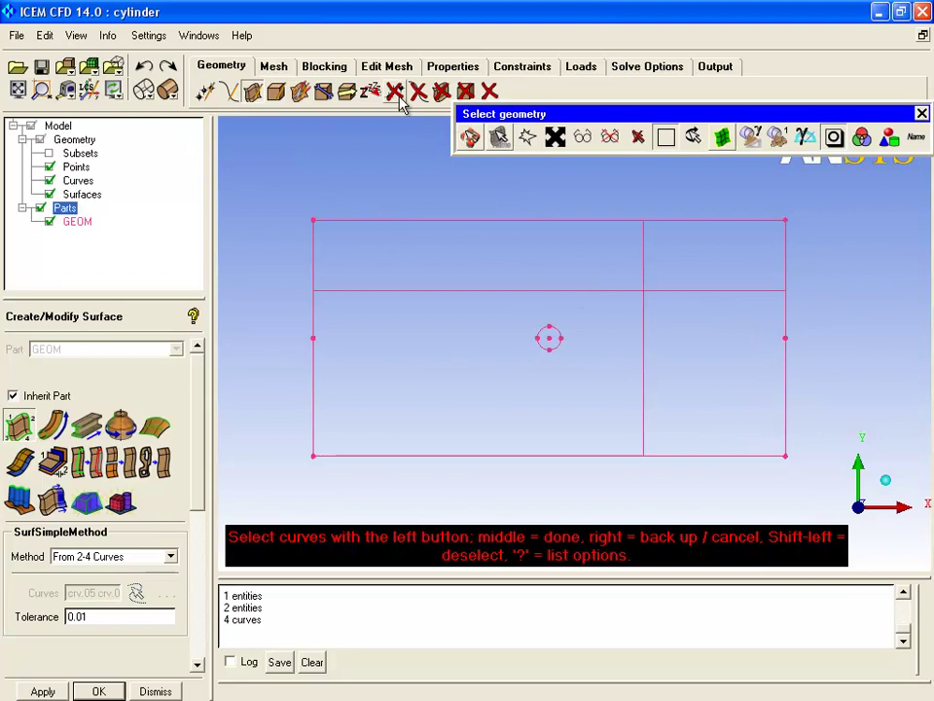
Delete the two mid-side points on the rectangle's vertical edges.
{"action": "left_click", "coordinate": [396, 91]}
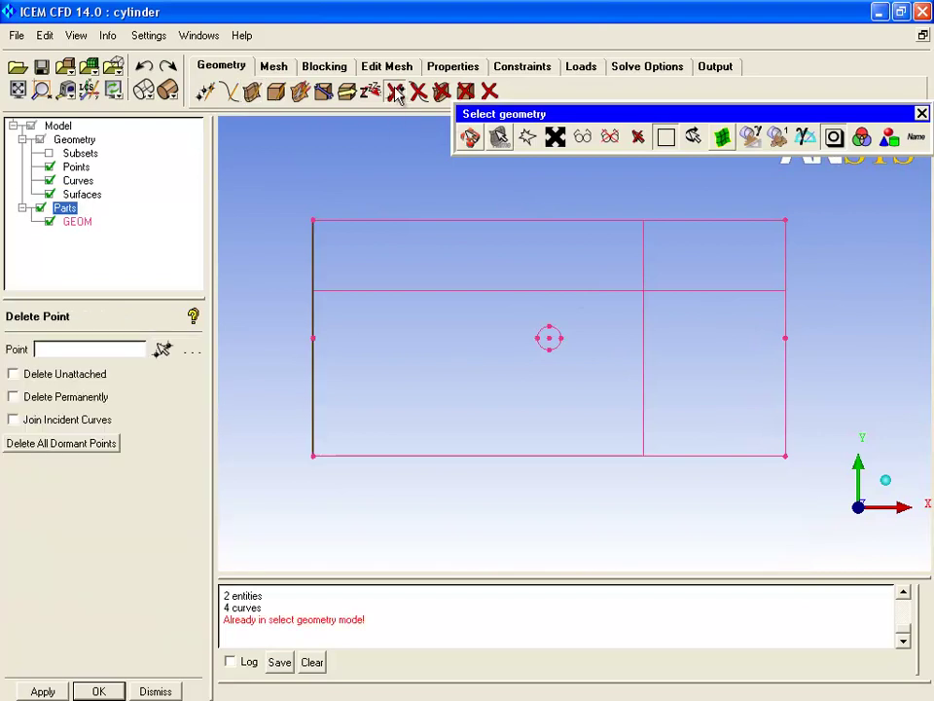
{"action": "left_click", "coordinate": [786, 339]}
{"action": "middle_click", "coordinate": [851, 351]}
{"action": "middle_click", "coordinate": [251, 162]}
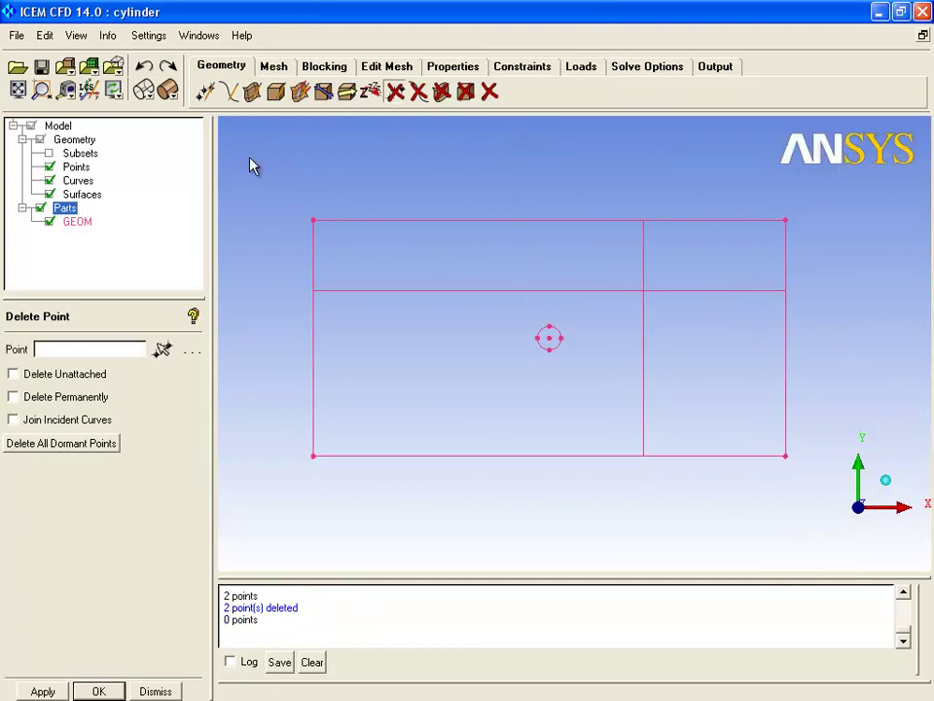
Create a surface from the circle's four arcs using the From 2-4 Curves method.
{"action": "left_click", "coordinate": [253, 91]}
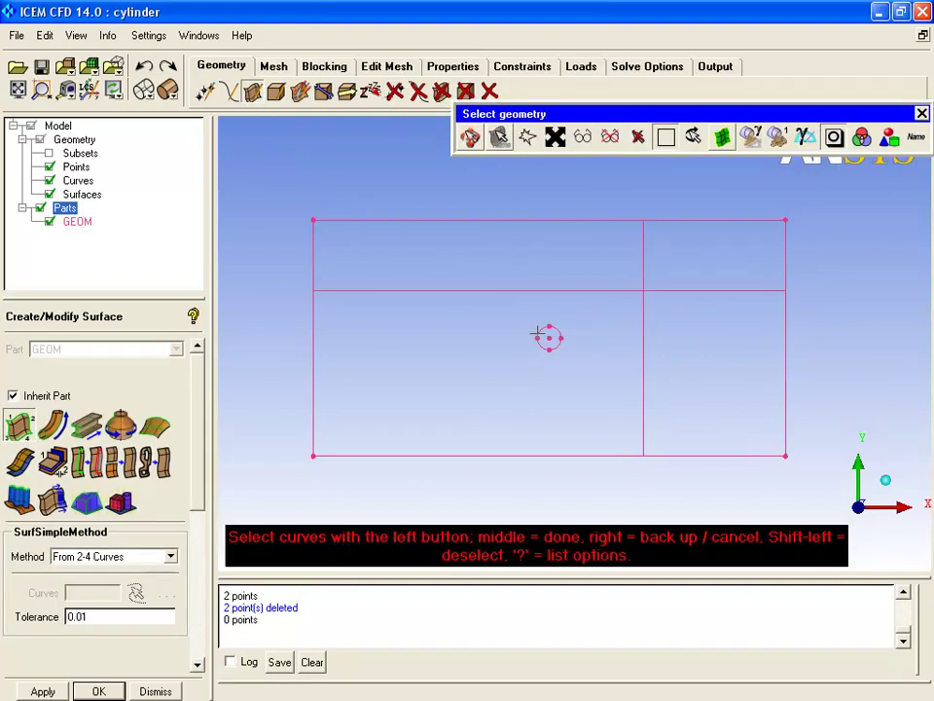
{"action": "left_click", "coordinate": [556, 334]}
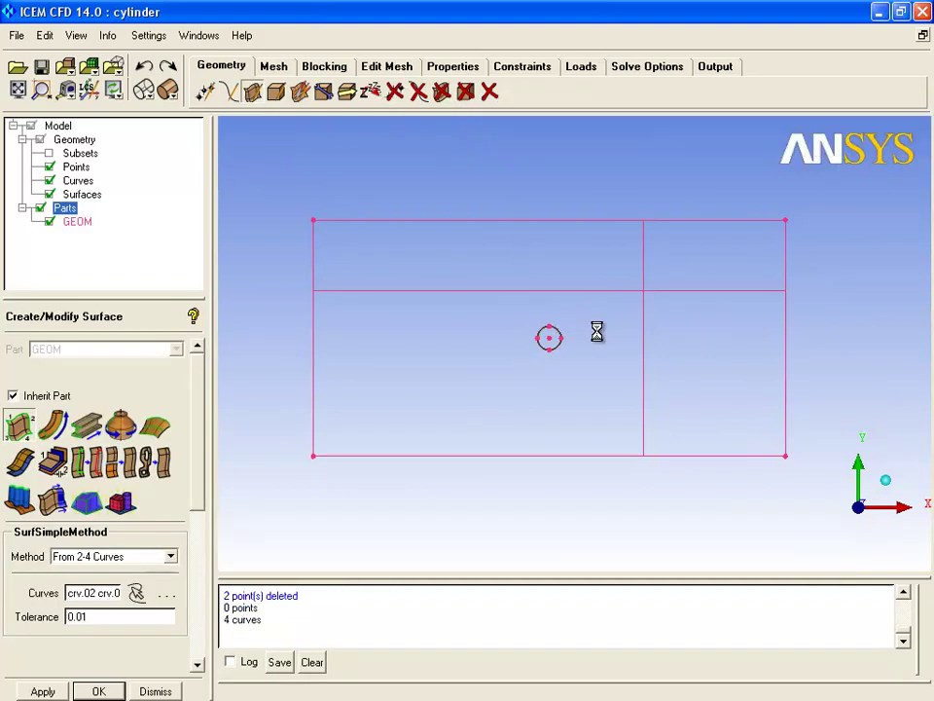
End the curve selection and display the model's surfaces in solid shading.
{"action": "middle_click", "coordinate": [260, 306]}
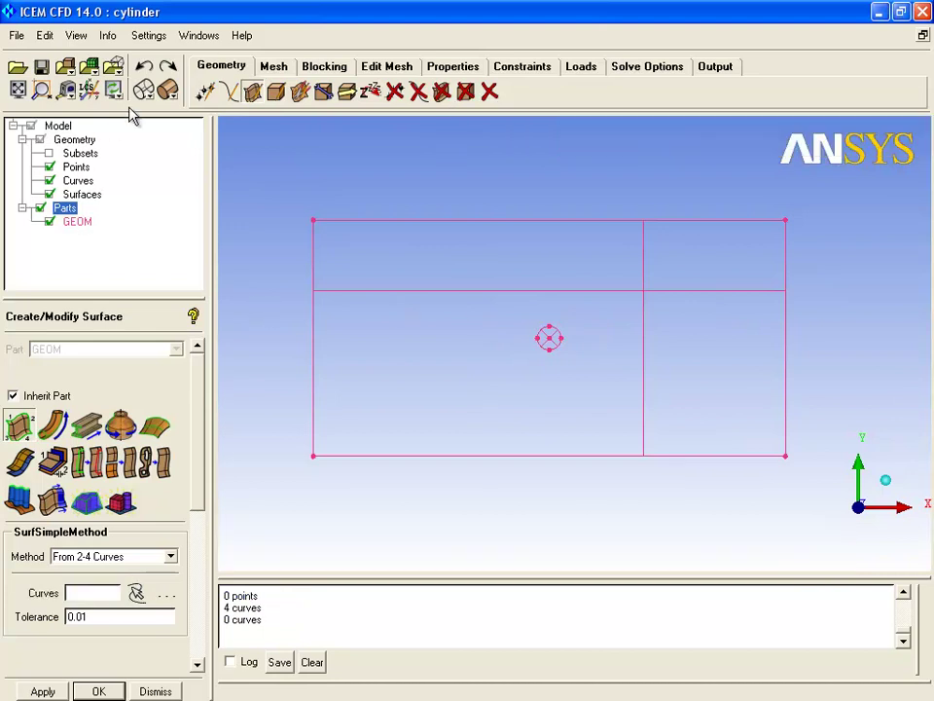
{"action": "scroll", "coordinate": [250, 337], "scroll_direction": "up", "scroll_amount": 2}
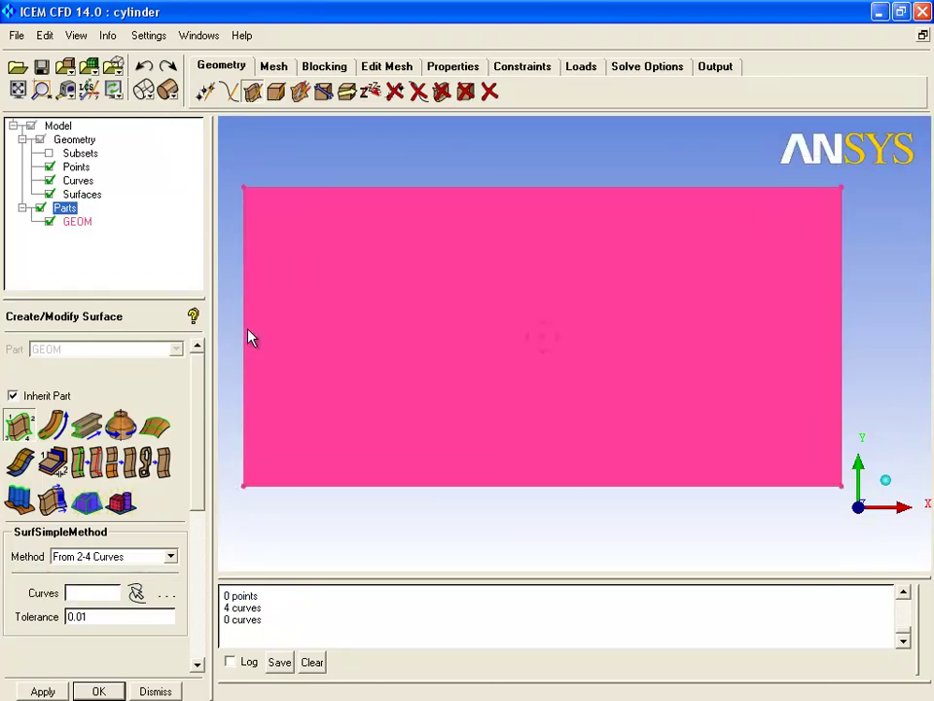
{"action": "middle_click_drag", "start_coordinate": [340, 365], "coordinate": [346, 370]}
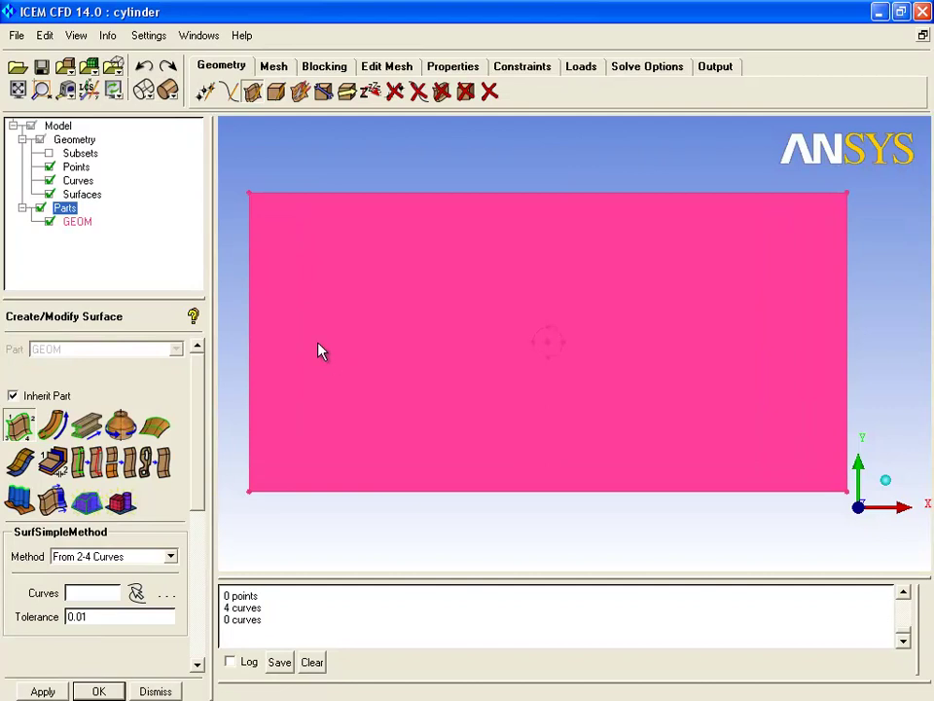
Build the geometry topology with a tolerance of 0.01 and turn off the wide display of curves.
{"action": "left_click", "coordinate": [323, 93]}
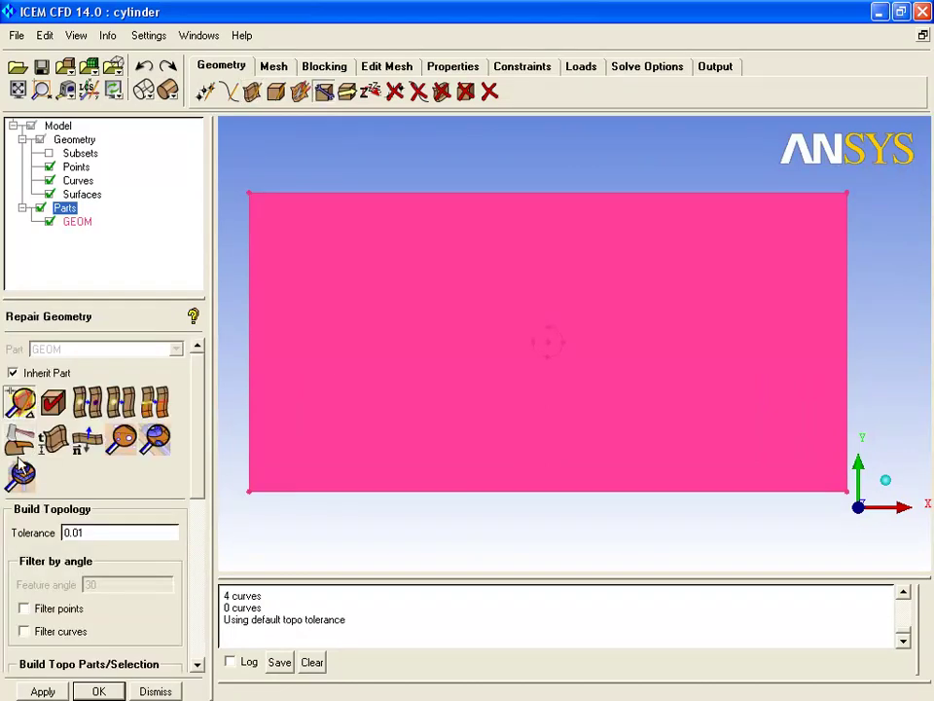
{"action": "left_click", "coordinate": [43, 691]}
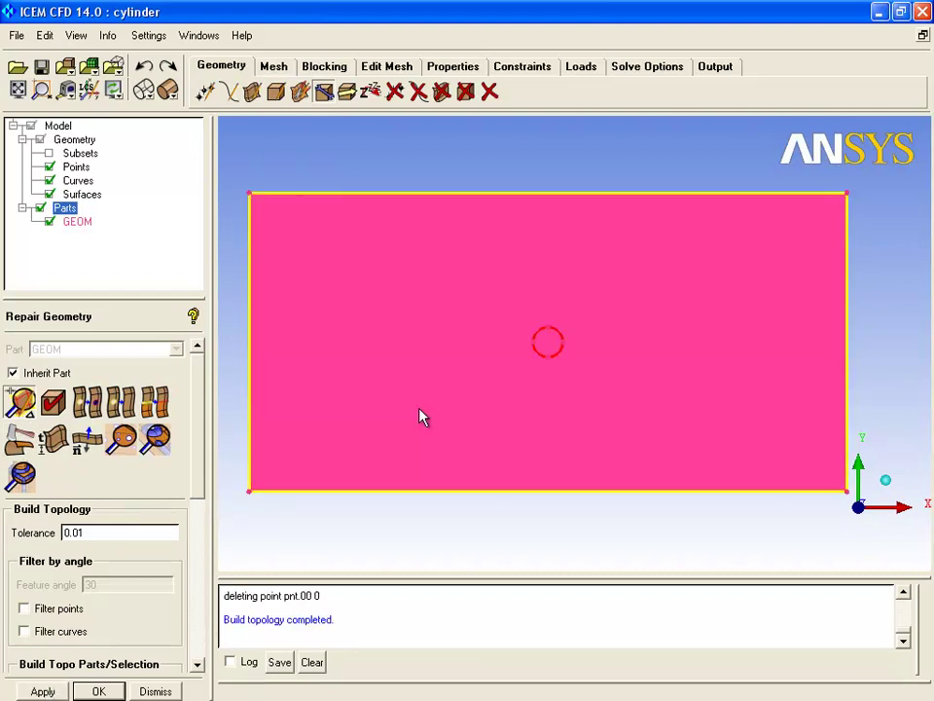
{"action": "right_click", "coordinate": [74, 180]}
{"action": "left_click", "coordinate": [109, 246]}
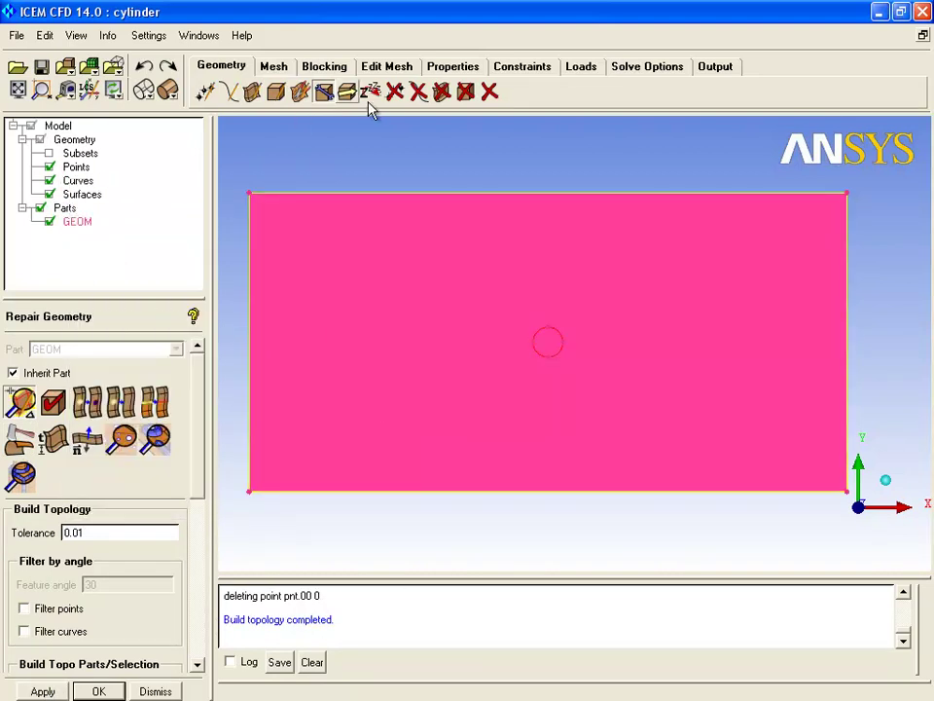
Delete the surface inside the circle and hide the remaining surfaces.
{"action": "left_click", "coordinate": [442, 92]}
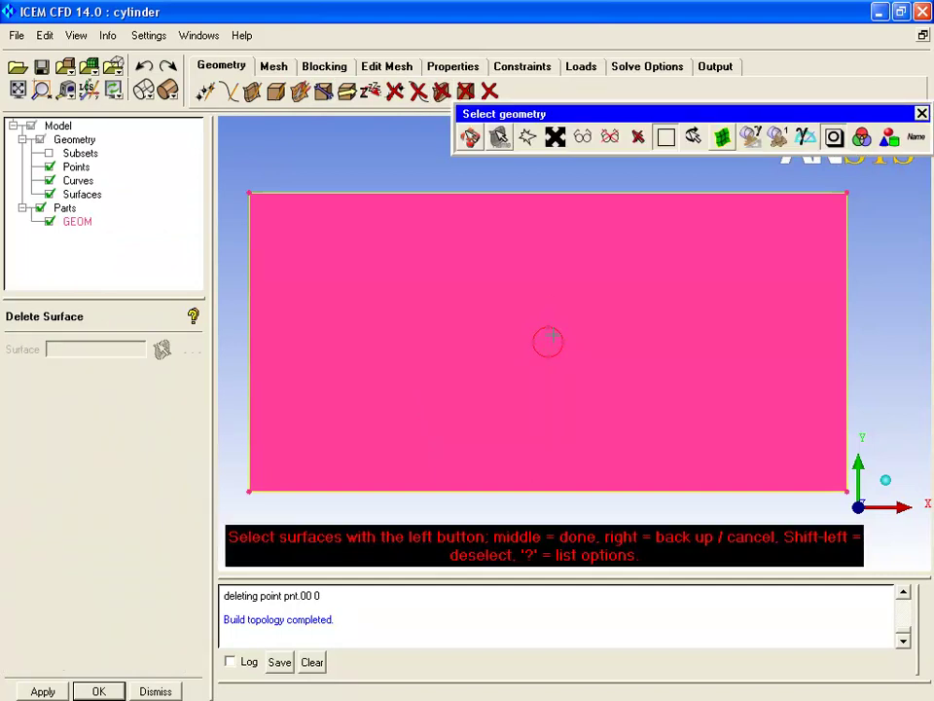
{"action": "middle_click", "coordinate": [363, 152]}
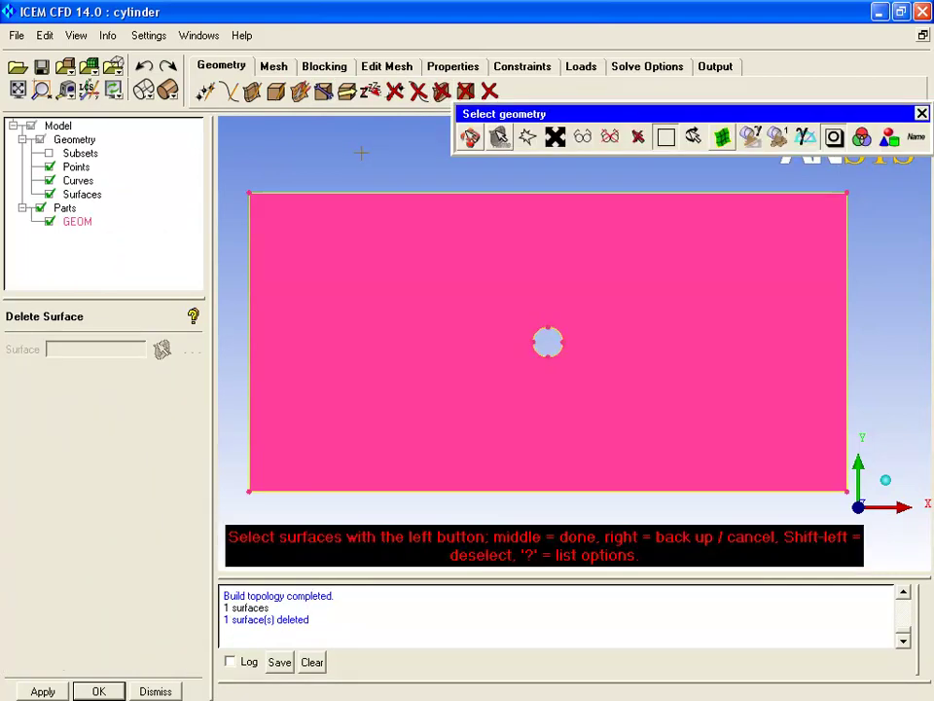
{"action": "middle_click", "coordinate": [278, 133]}
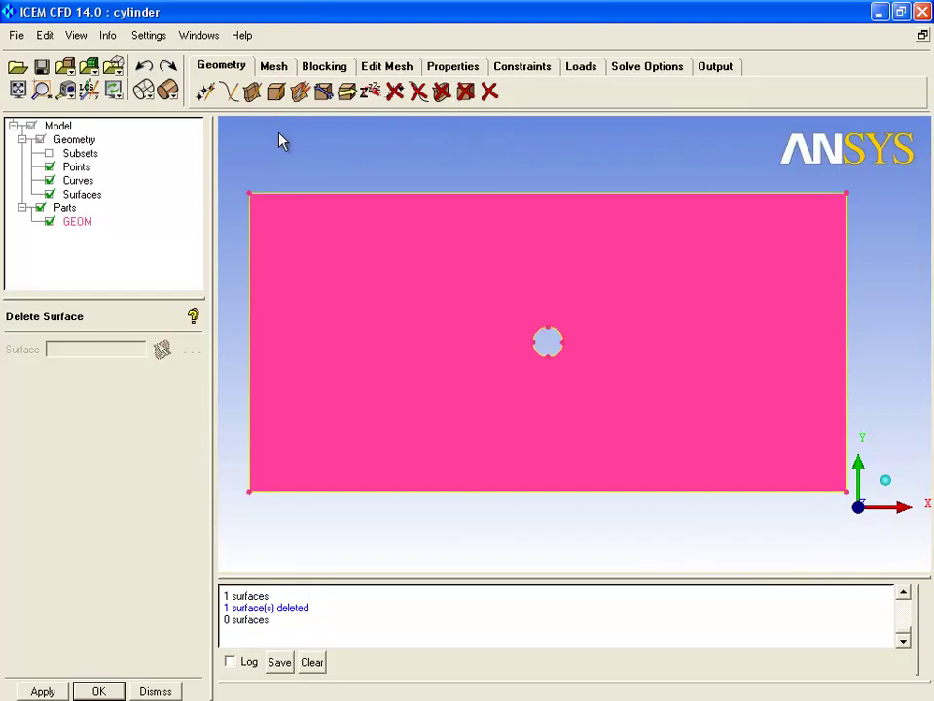
{"action": "left_click", "coordinate": [50, 194]}
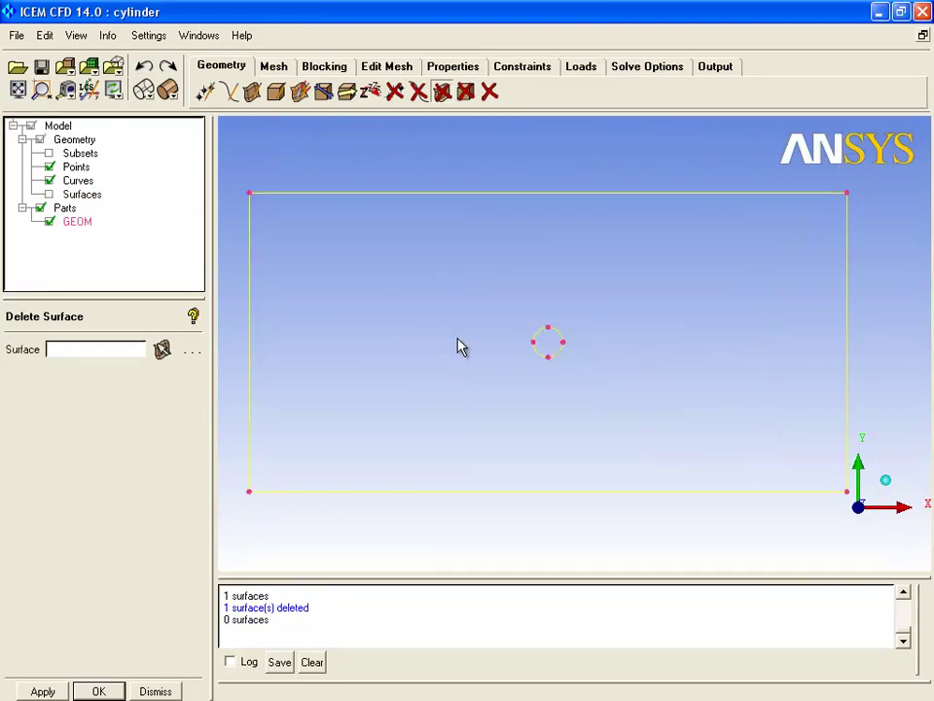
Initialize a 2D blocking over the geometry in a part named LIVE.
{"action": "left_click", "coordinate": [324, 66]}
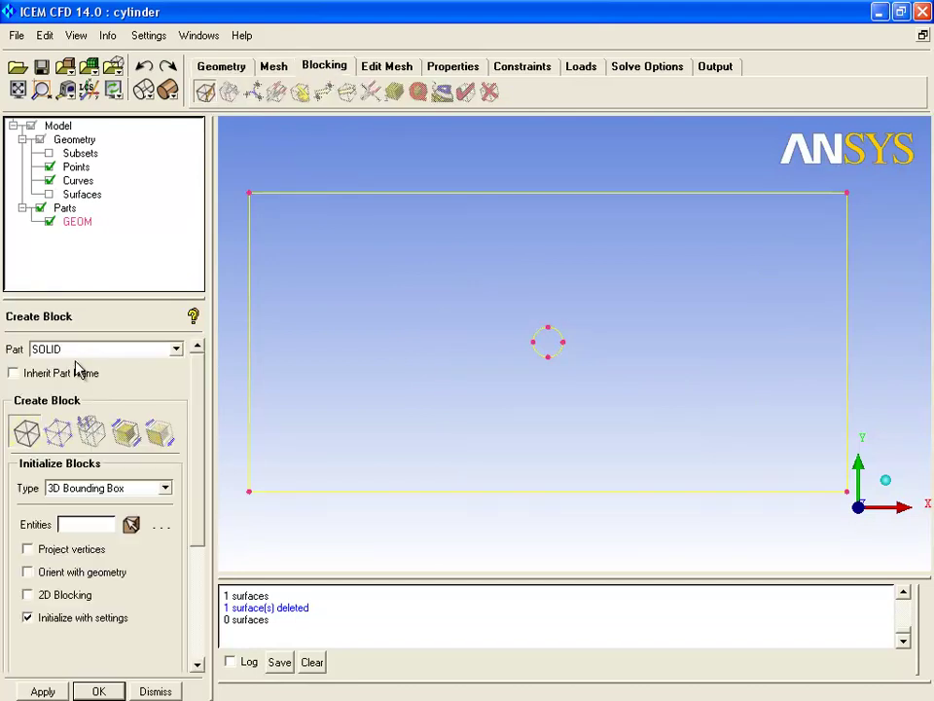
{"action": "key", "text": "BackSpace"}
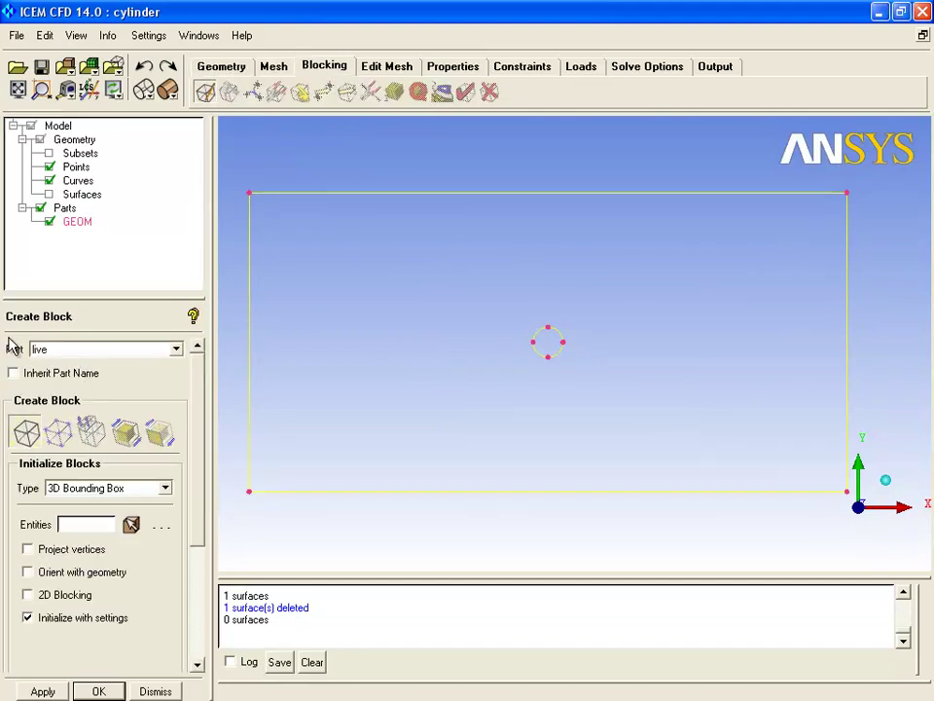
{"action": "left_click", "coordinate": [42, 690]}
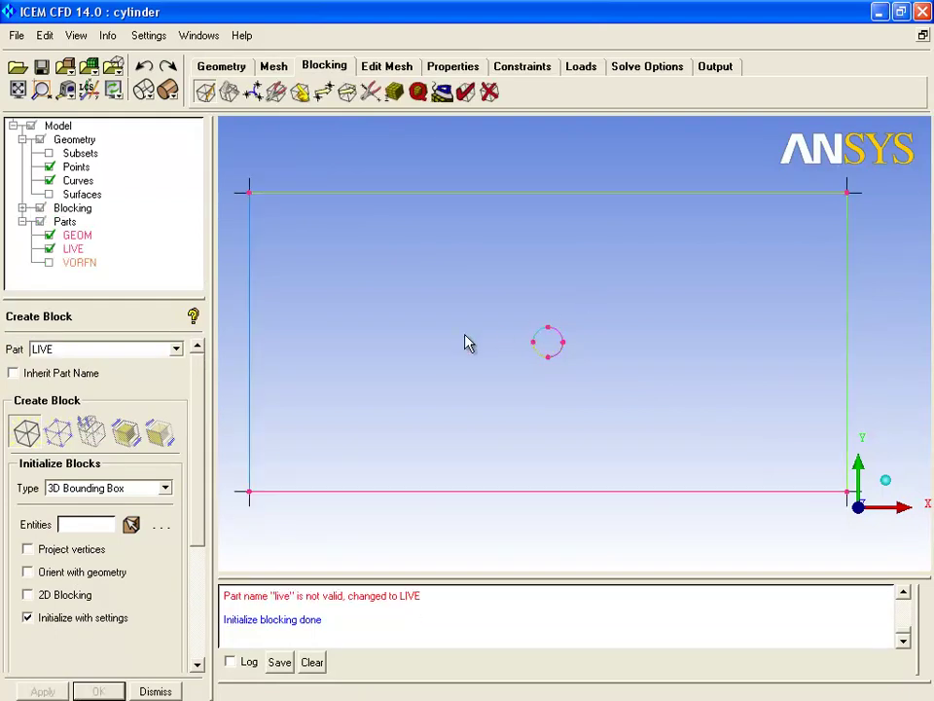
Associate the block's upper and left edges with the matching curves of the outer rectangle.
{"action": "left_click", "coordinate": [299, 91]}
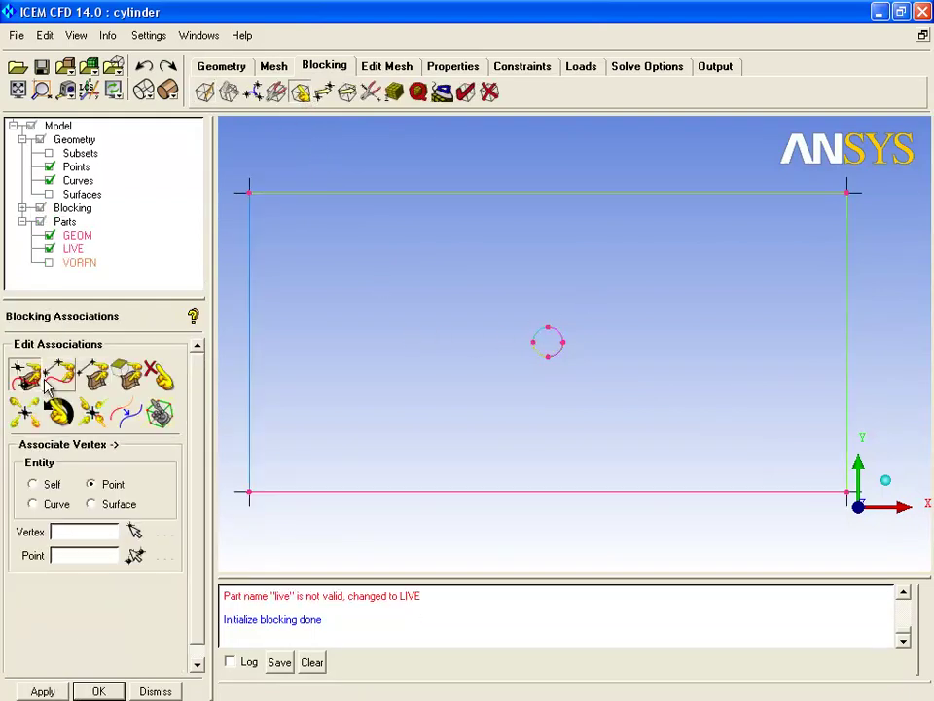
{"action": "left_click", "coordinate": [59, 373]}
{"action": "left_click", "coordinate": [281, 192]}
{"action": "middle_click", "coordinate": [291, 183]}
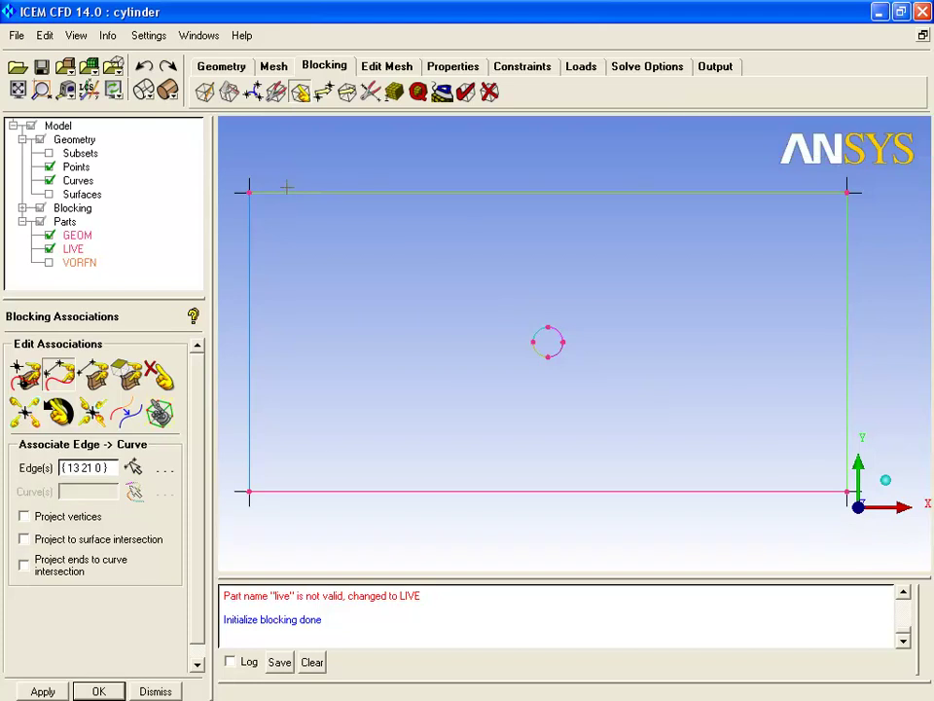
{"action": "left_click", "coordinate": [279, 191]}
{"action": "middle_click", "coordinate": [273, 216]}
{"action": "left_click", "coordinate": [251, 248]}
{"action": "middle_click", "coordinate": [263, 248]}
{"action": "left_click", "coordinate": [251, 251]}
{"action": "middle_click", "coordinate": [283, 252]}
Associate the block's lower and right edges with the matching curves of the outer rectangle.
{"action": "scroll", "coordinate": [307, 332], "scroll_direction": "down", "scroll_amount": 2}
{"action": "left_click", "coordinate": [477, 435]}
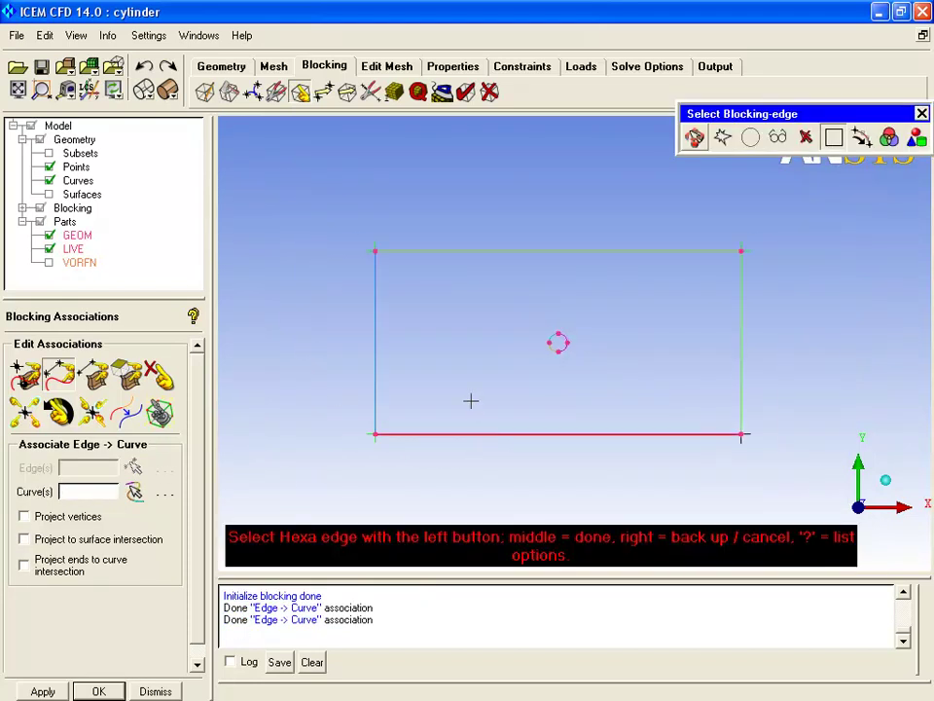
{"action": "middle_click", "coordinate": [470, 400]}
{"action": "left_click", "coordinate": [471, 434]}
{"action": "middle_click", "coordinate": [463, 405]}
{"action": "left_click", "coordinate": [741, 346]}
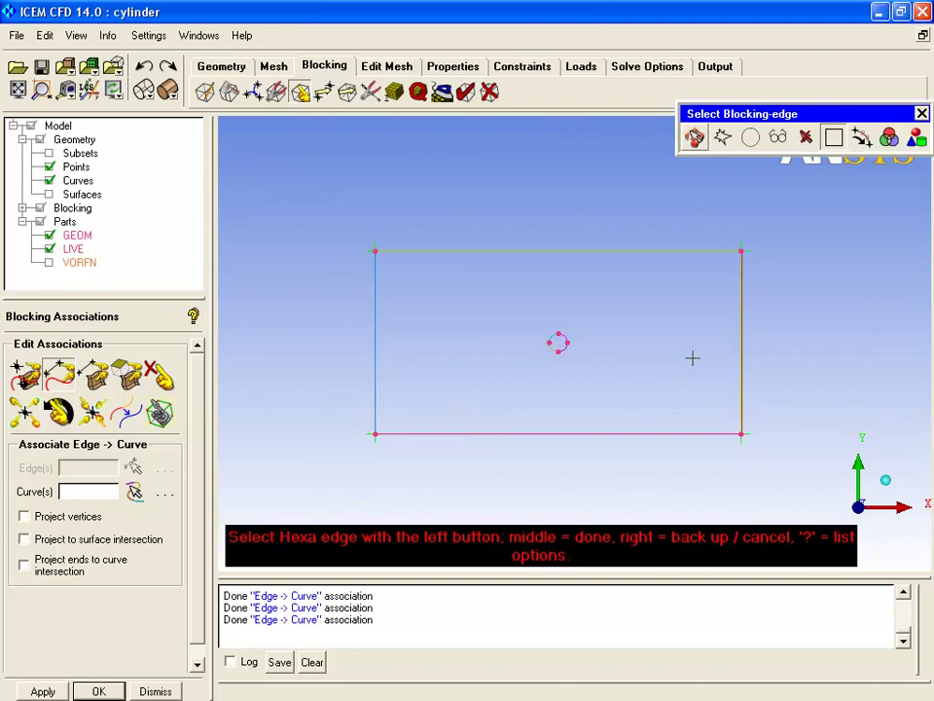
{"action": "middle_click", "coordinate": [711, 355]}
{"action": "left_click", "coordinate": [742, 355]}
{"action": "middle_click", "coordinate": [633, 342]}
Associate the block's four corner vertices with the corner points of the rectangle.
{"action": "scroll", "coordinate": [375, 345], "scroll_direction": "up", "scroll_amount": 2}
{"action": "left_click", "coordinate": [25, 375]}
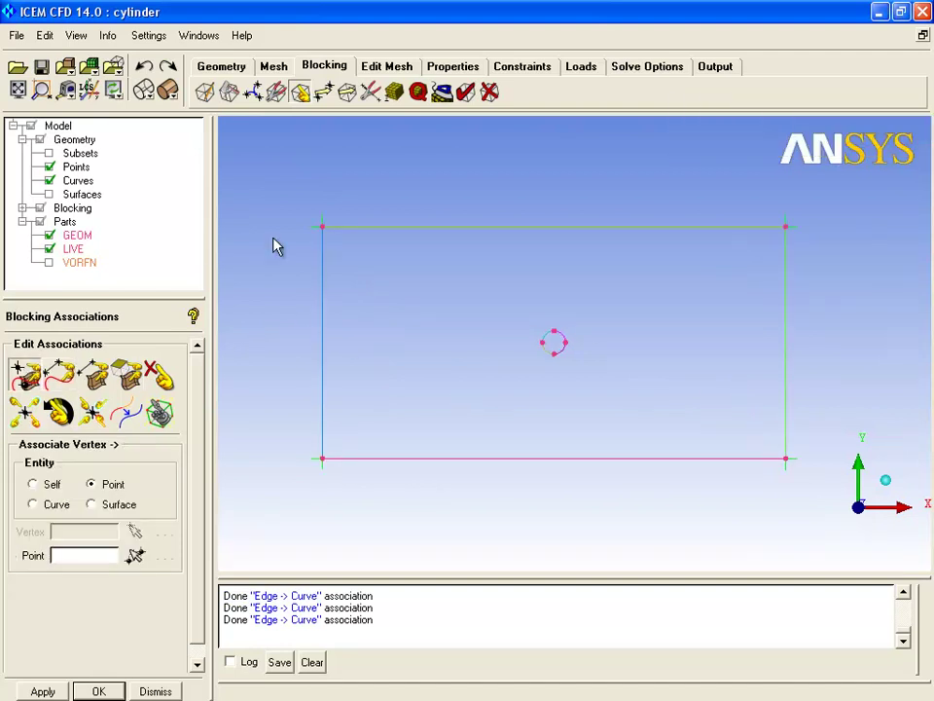
{"action": "left_click", "coordinate": [323, 227]}
{"action": "left_click", "coordinate": [322, 227]}
{"action": "left_click", "coordinate": [322, 458]}
{"action": "left_click", "coordinate": [322, 459]}
{"action": "left_click", "coordinate": [786, 227]}
{"action": "left_click", "coordinate": [787, 226]}
{"action": "left_click", "coordinate": [786, 458]}
{"action": "left_click", "coordinate": [788, 461]}
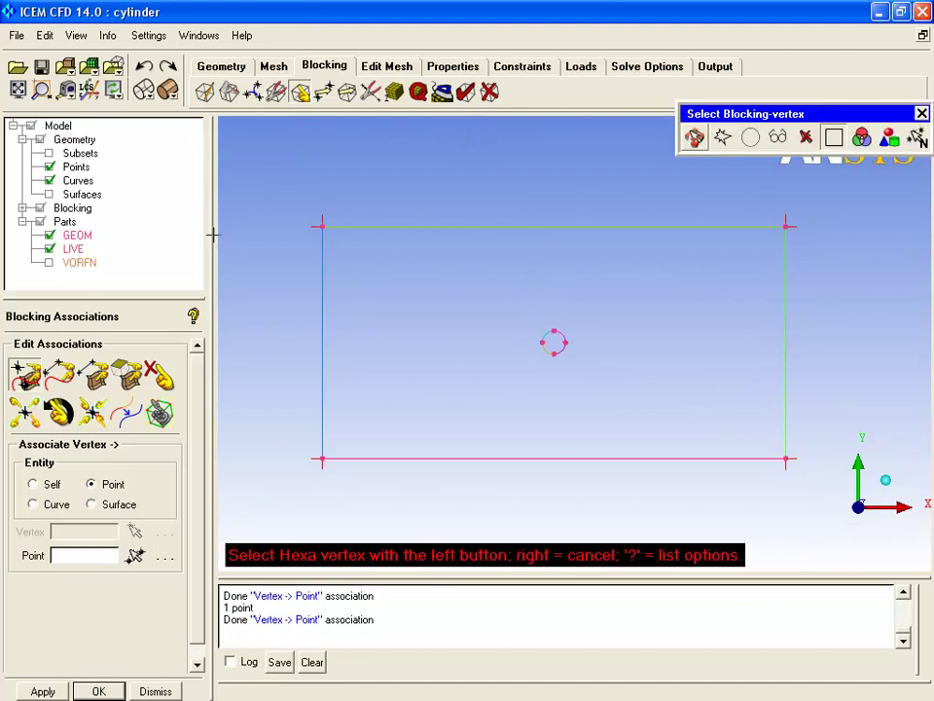
{"action": "right_click", "coordinate": [261, 267]}
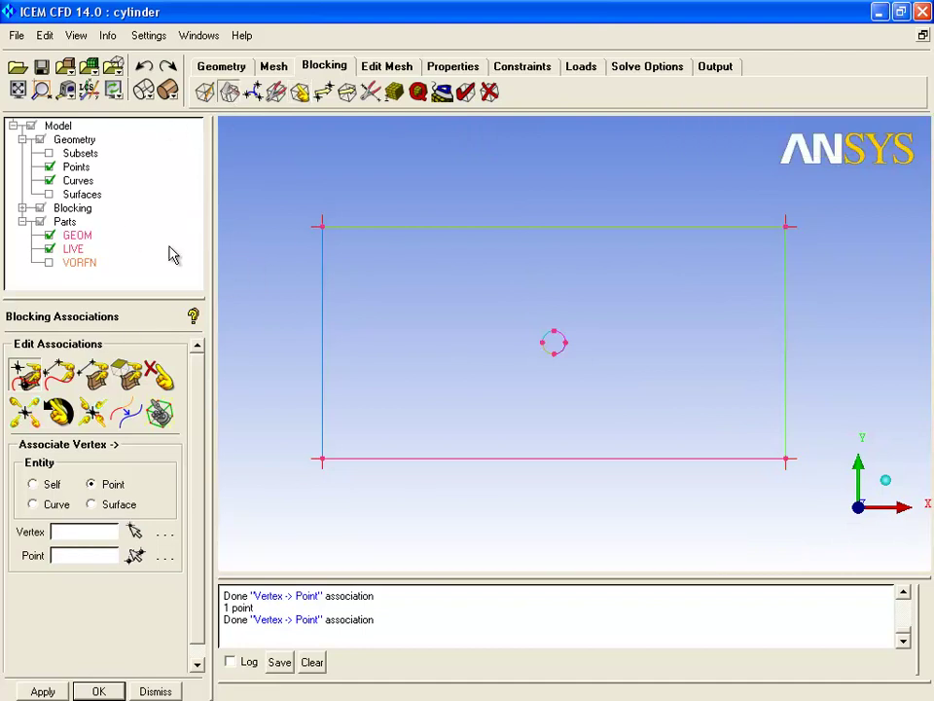
Split the block horizontally through the circle's upper and lower points using the Prescribed point method.
{"action": "left_click", "coordinate": [229, 91]}
{"action": "left_click", "coordinate": [315, 317]}
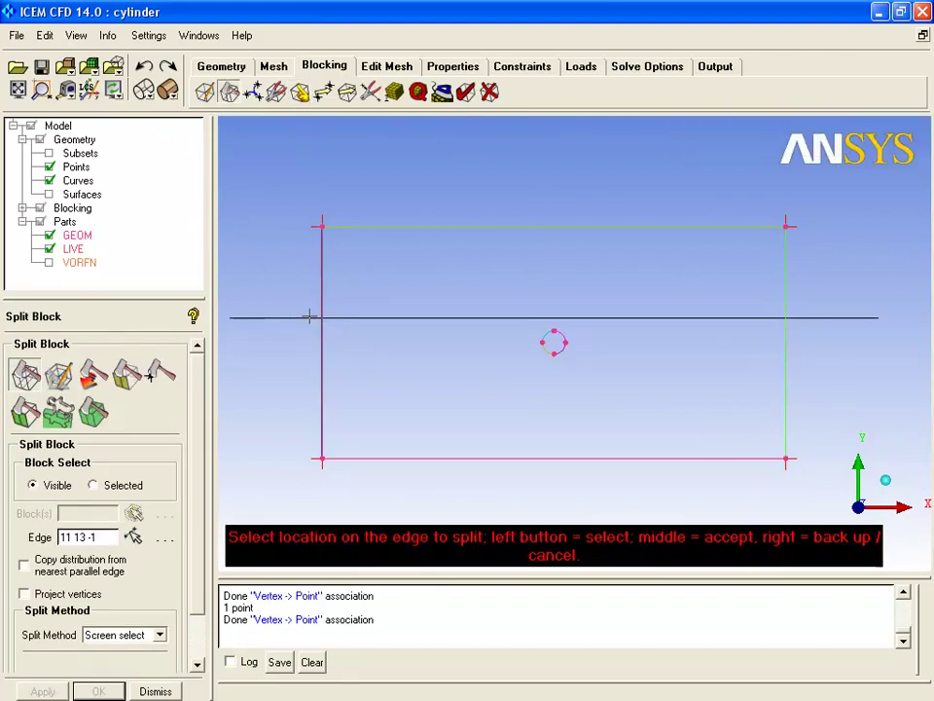
{"action": "scroll", "coordinate": [211, 466], "scroll_direction": "down", "scroll_amount": 2}
{"action": "left_click", "coordinate": [159, 581]}
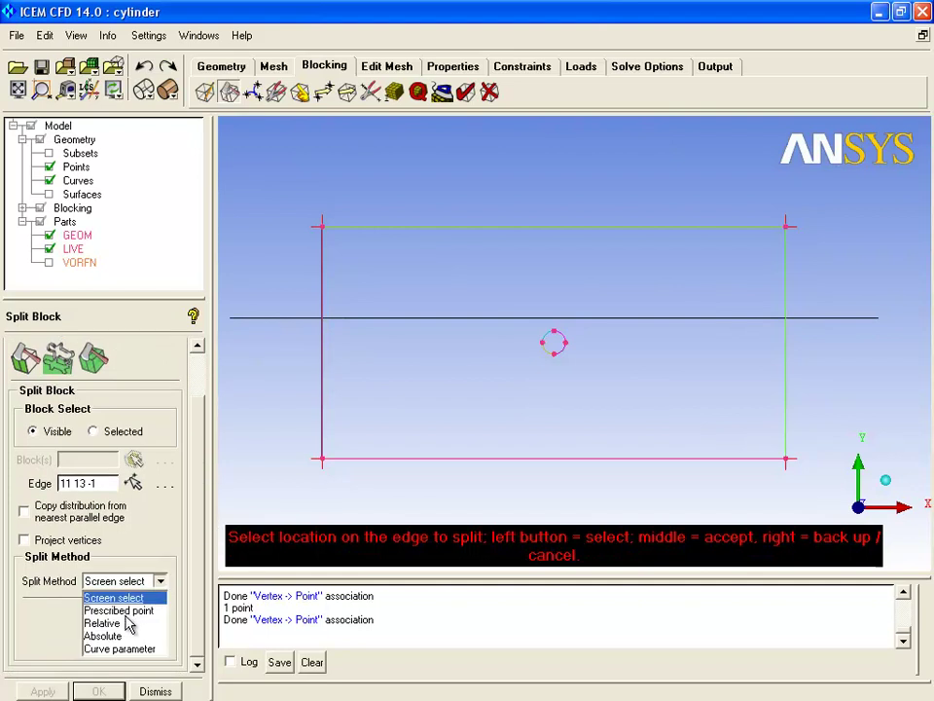
{"action": "left_click", "coordinate": [132, 609]}
{"action": "left_click", "coordinate": [126, 617]}
{"action": "left_click", "coordinate": [324, 377]}
{"action": "left_click", "coordinate": [552, 353]}
{"action": "middle_click", "coordinate": [513, 366]}
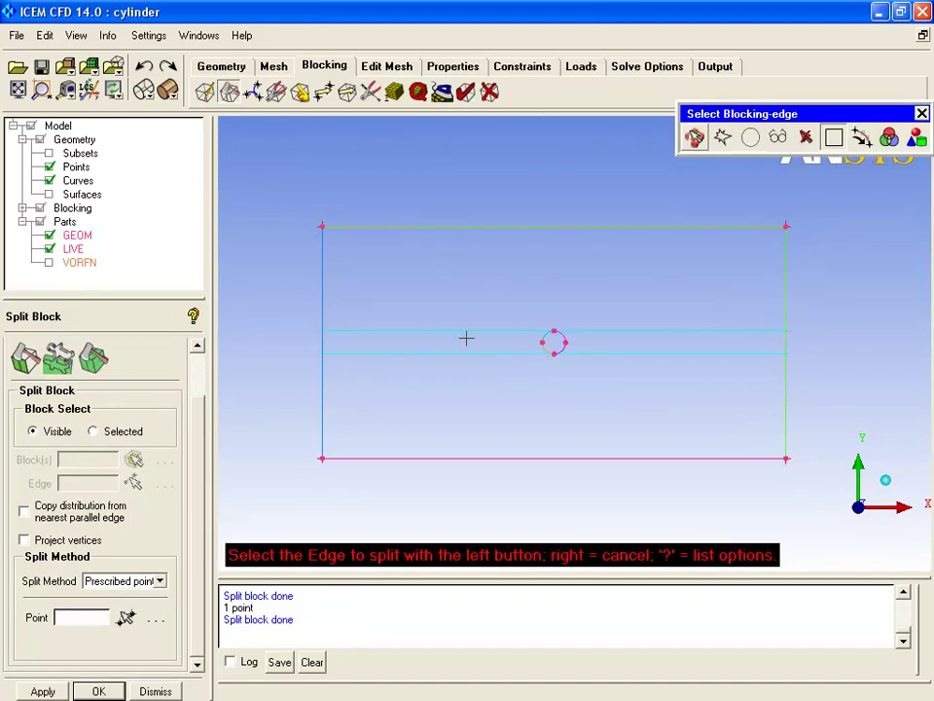
Split the block vertically through the circle's left and right points using the Prescribed point method.
{"action": "left_click", "coordinate": [537, 227]}
{"action": "left_click", "coordinate": [545, 352]}
{"action": "middle_click", "coordinate": [560, 292]}
{"action": "left_click", "coordinate": [571, 228]}
{"action": "left_click", "coordinate": [564, 344]}
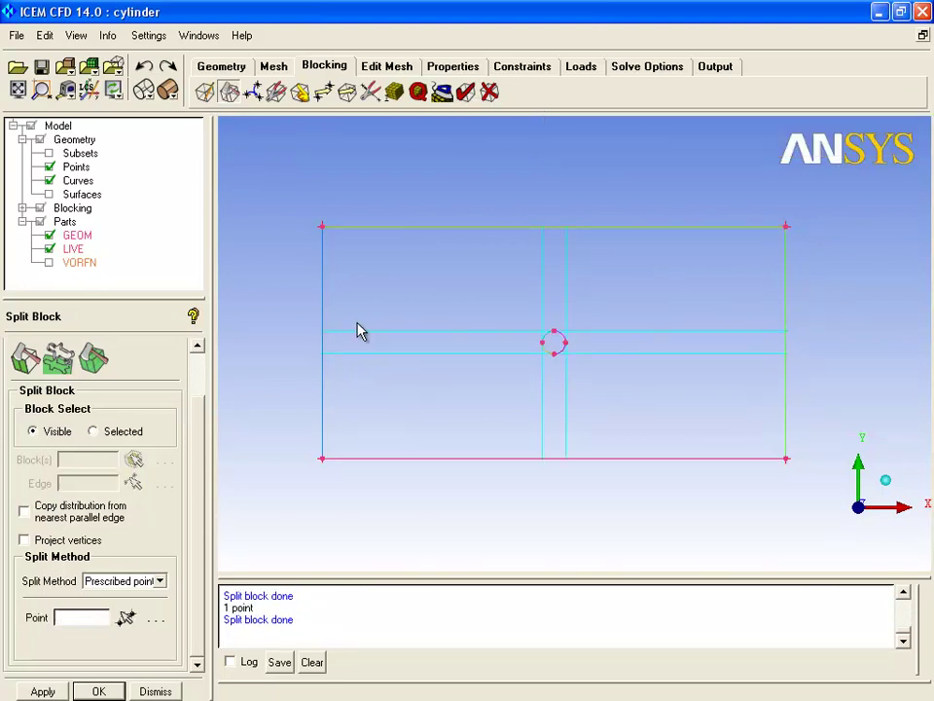
{"action": "middle_click", "coordinate": [276, 327]}
Create an O-grid around the central block enclosing the circle, with Around block(s) enabled and an offset of 1.
{"action": "scroll", "coordinate": [443, 371], "scroll_direction": "up", "scroll_amount": 2}
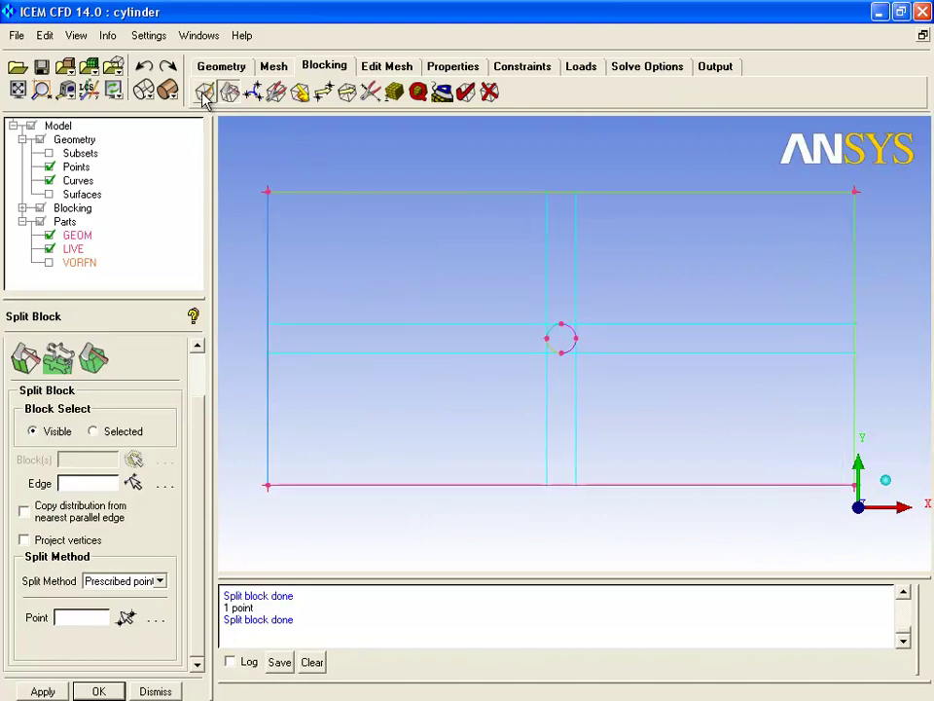
{"action": "scroll", "coordinate": [202, 443], "scroll_direction": "up", "scroll_amount": 2}
{"action": "left_click", "coordinate": [59, 375]}
{"action": "left_click", "coordinate": [108, 469]}
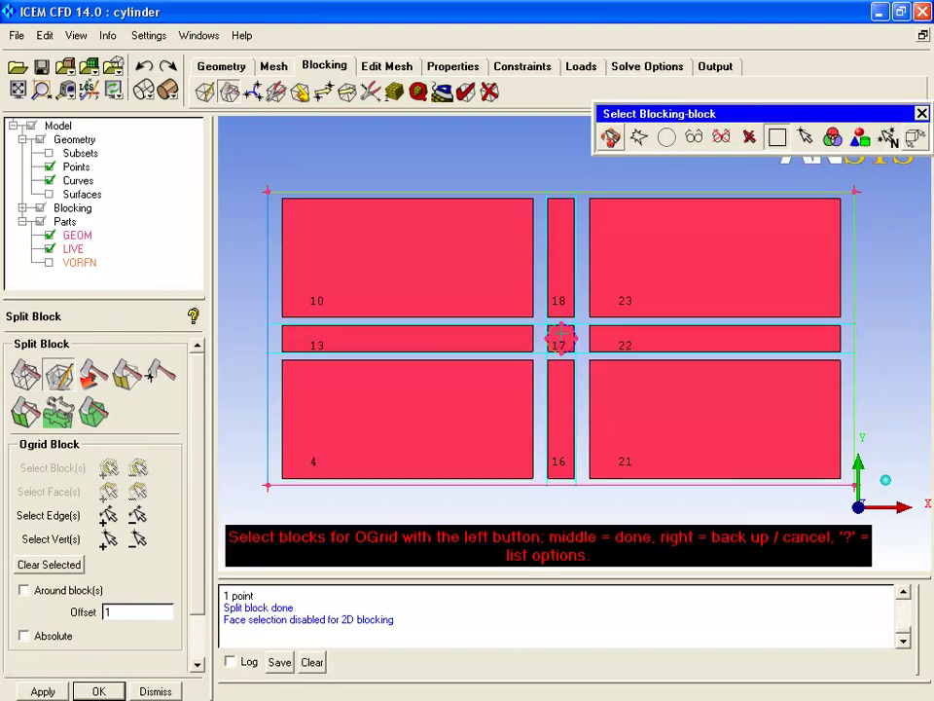
{"action": "middle_click", "coordinate": [502, 377]}
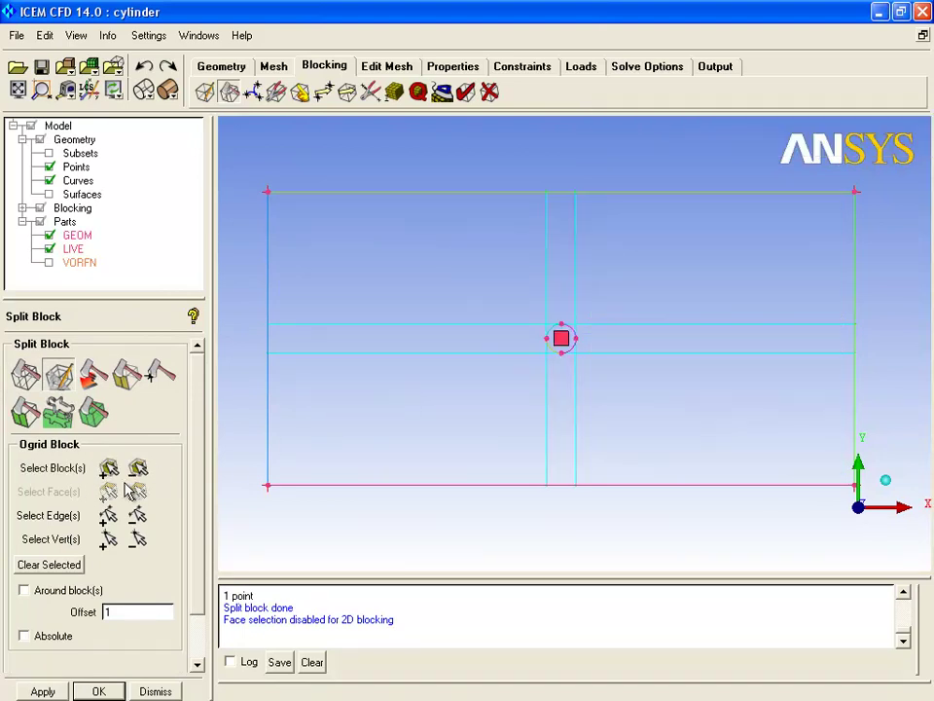
{"action": "left_click", "coordinate": [42, 691]}
{"action": "scroll", "coordinate": [459, 446], "scroll_direction": "down", "scroll_amount": 3}
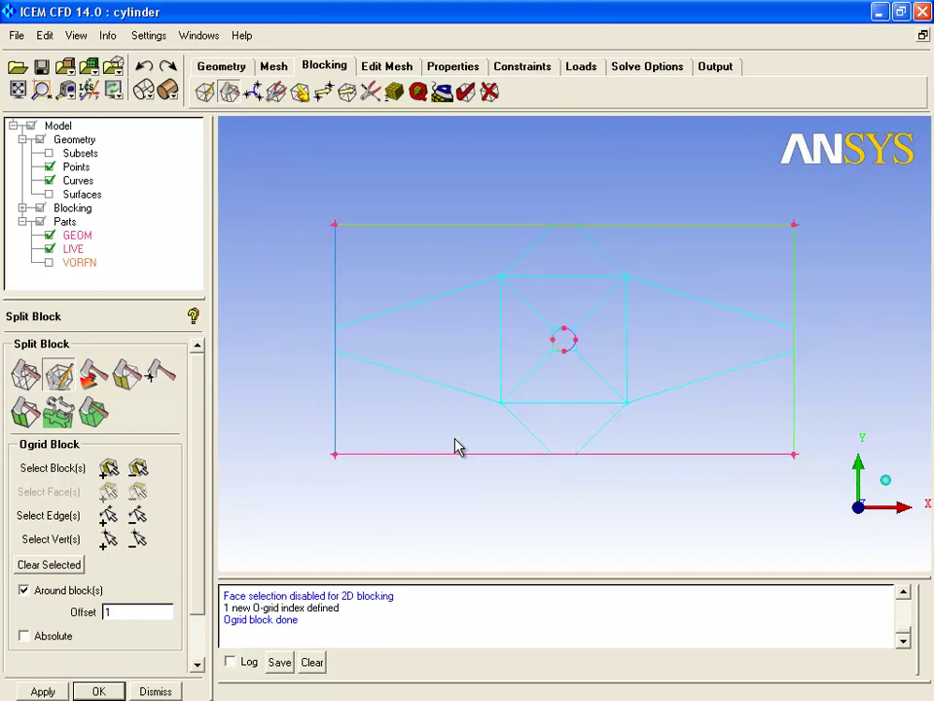
Rescale the O-grid around the circle to an offset of 0.25, using one of its diagonal edges as the reference edge.
{"action": "left_click", "coordinate": [277, 92]}
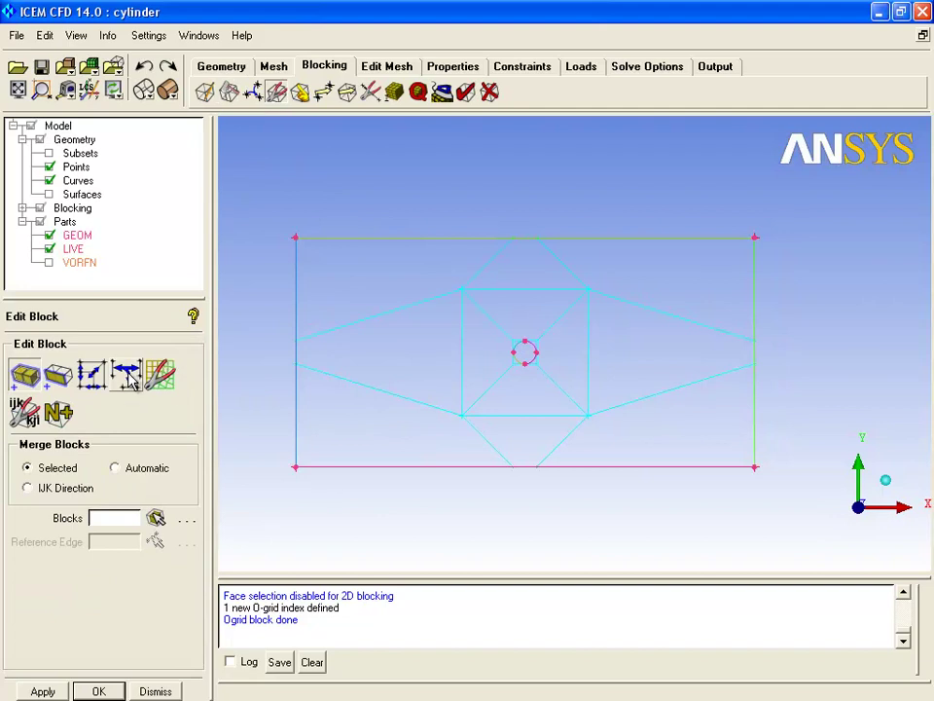
{"action": "left_click", "coordinate": [91, 374]}
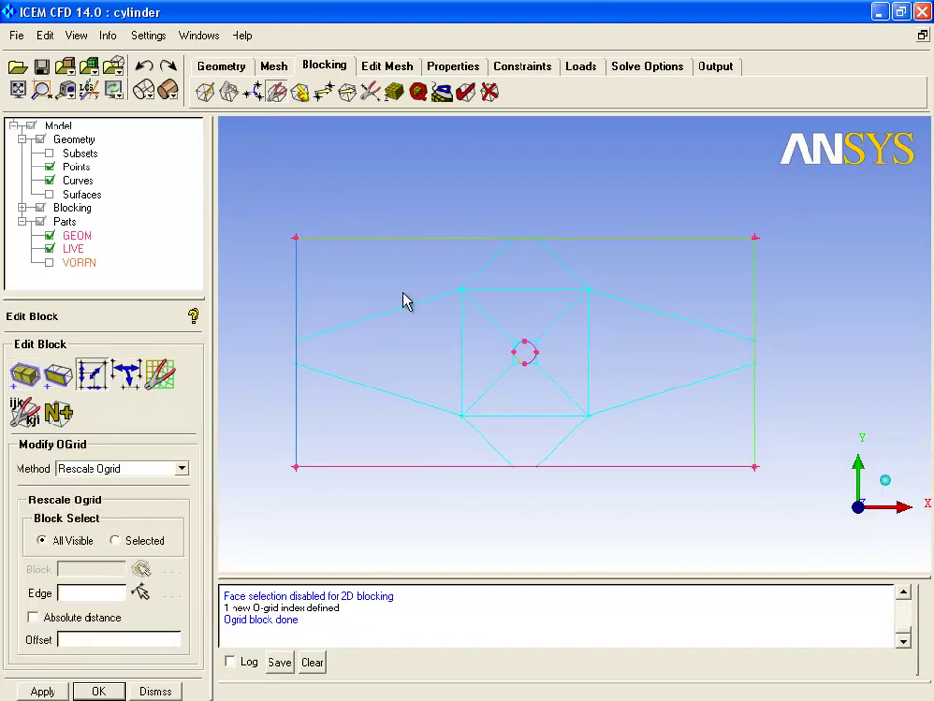
{"action": "left_click", "coordinate": [143, 591]}
{"action": "left_click", "coordinate": [487, 333]}
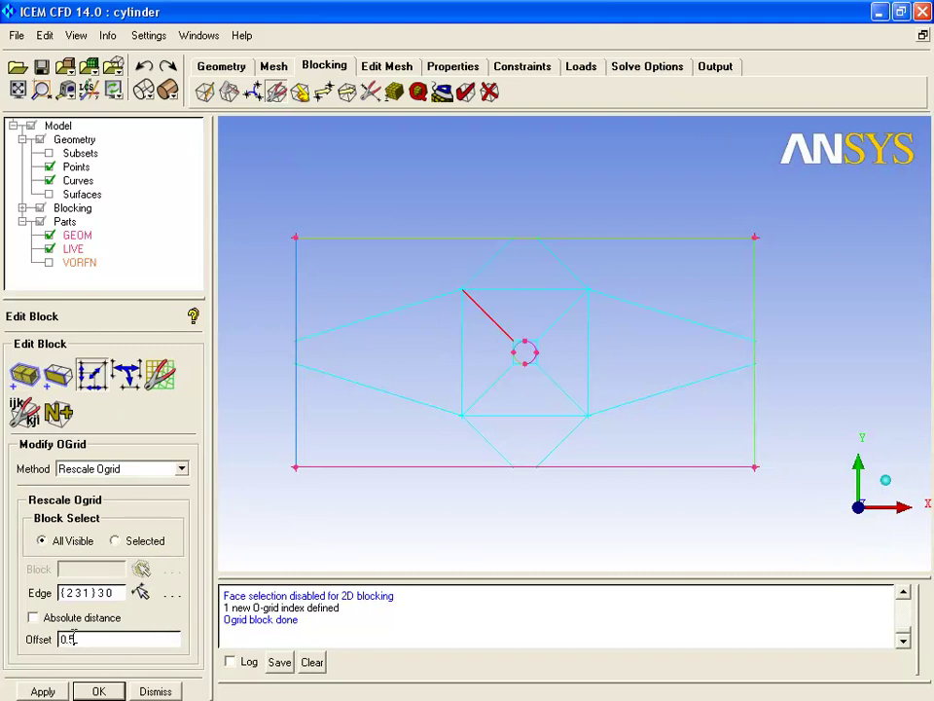
{"action": "type", "text": "2"}
{"action": "left_click", "coordinate": [43, 690]}
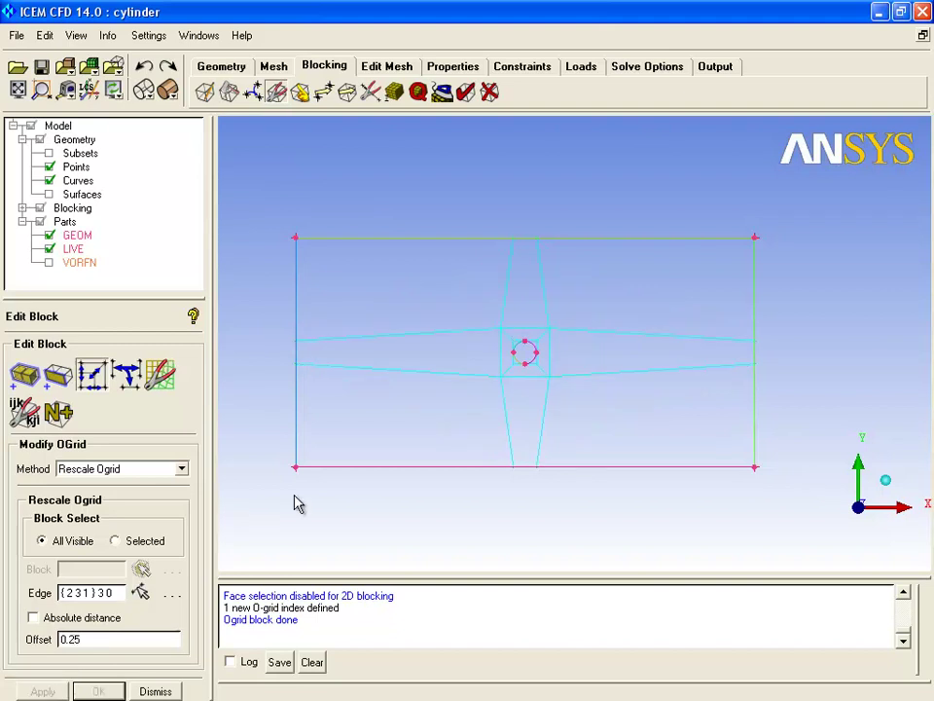
Align the end vertices of the upper horizontal split with the O-grid's upper-left outer vertex, modifying only Y with the Set Position method.
{"action": "scroll", "coordinate": [500, 414], "scroll_direction": "up", "scroll_amount": 3}
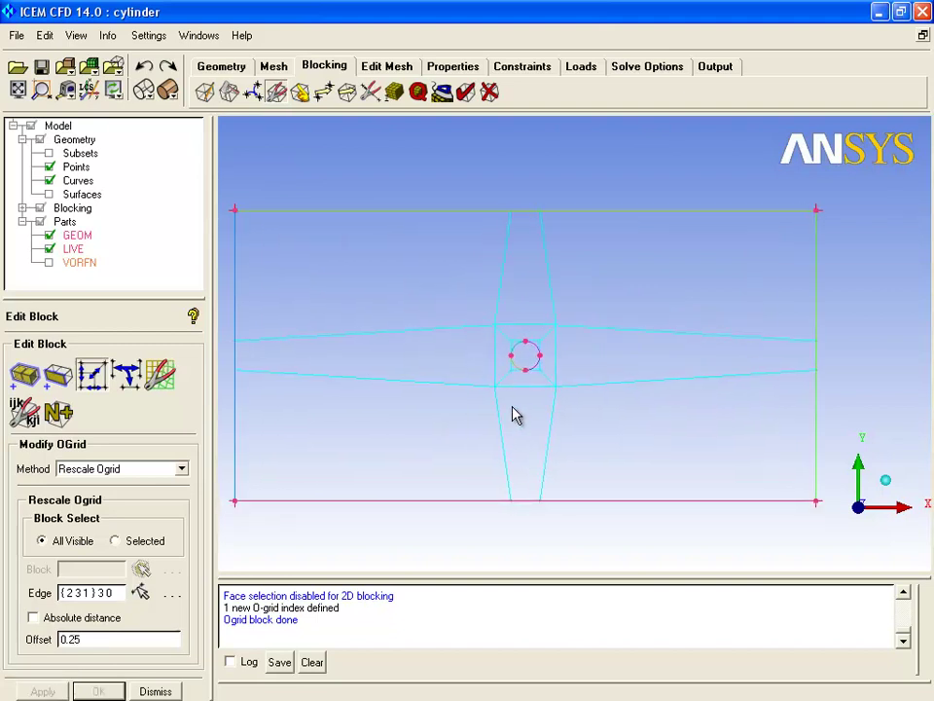
{"action": "left_click", "coordinate": [326, 90]}
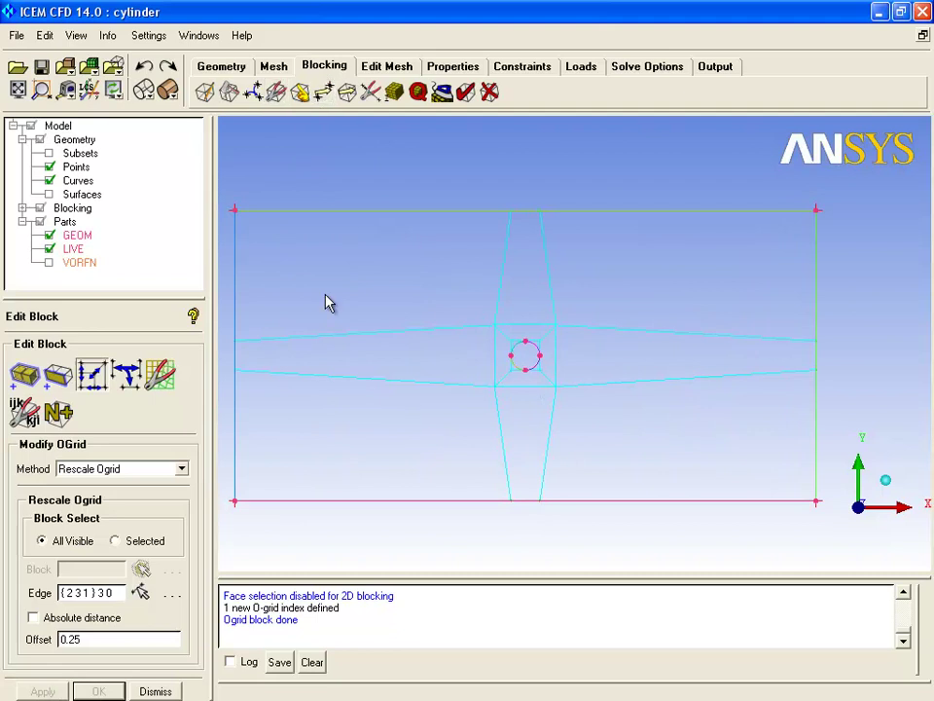
{"action": "left_click", "coordinate": [58, 379]}
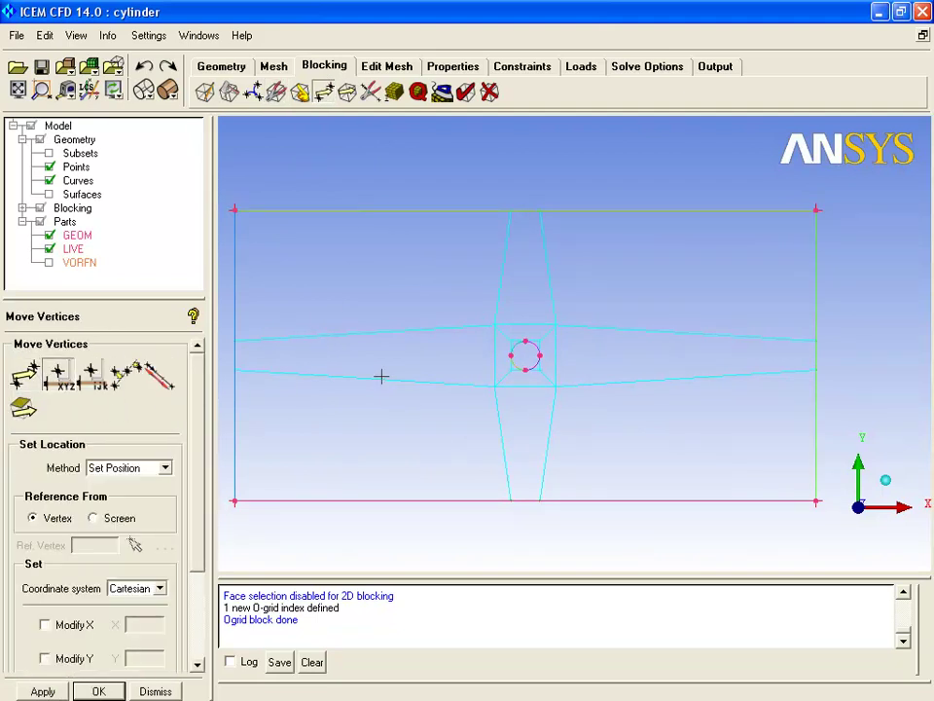
{"action": "left_click", "coordinate": [495, 327]}
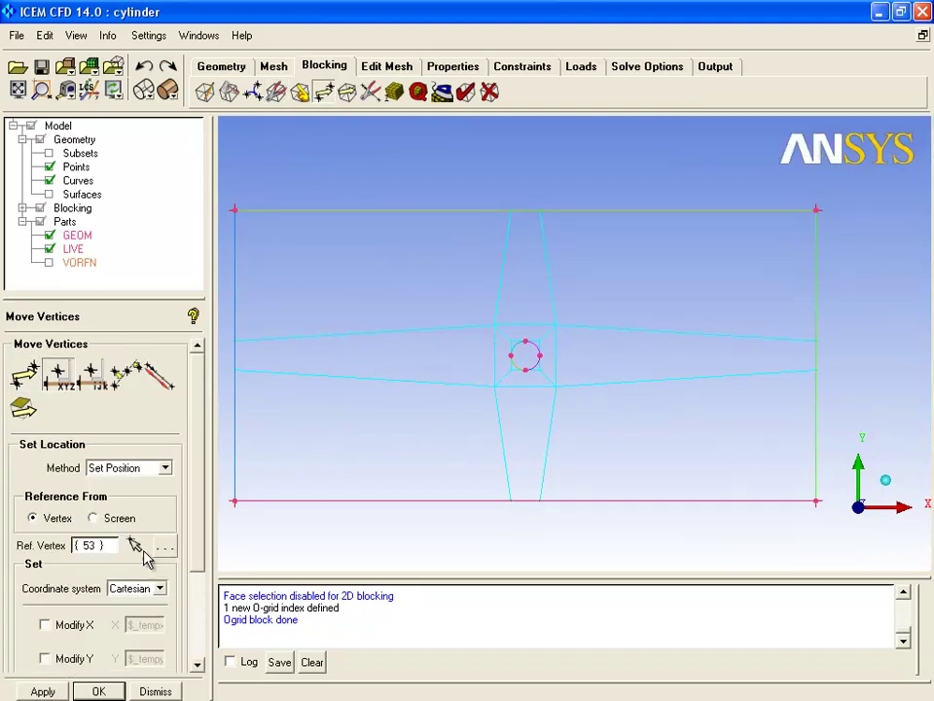
{"action": "left_click", "coordinate": [62, 660]}
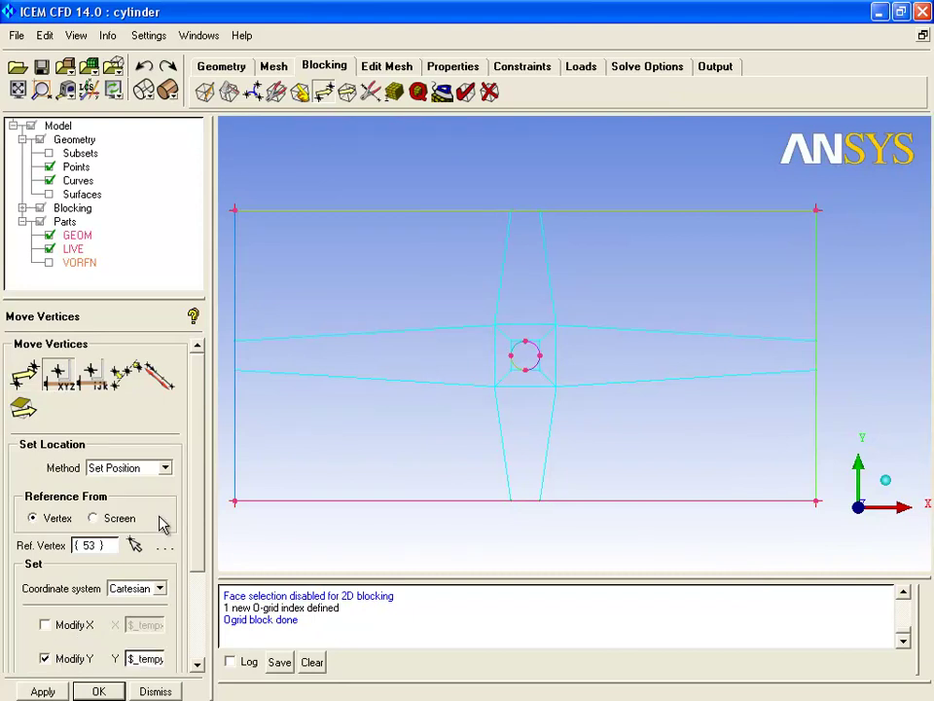
{"action": "left_click_drag", "start_coordinate": [164, 303], "coordinate": [159, 245]}
{"action": "scroll", "coordinate": [201, 407], "scroll_direction": "down", "scroll_amount": 3}
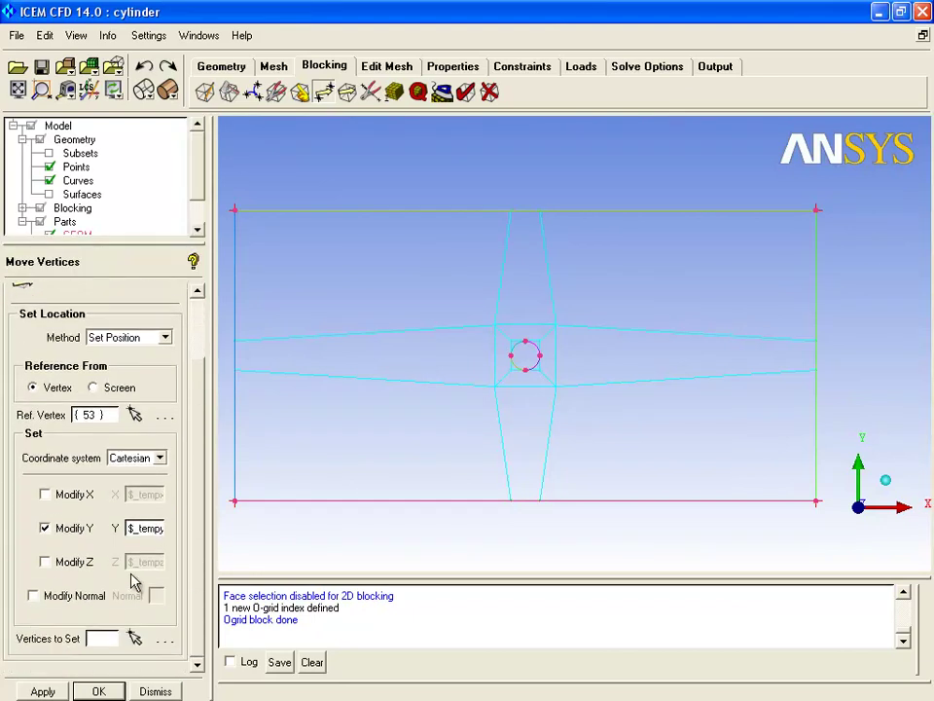
{"action": "left_click", "coordinate": [135, 638]}
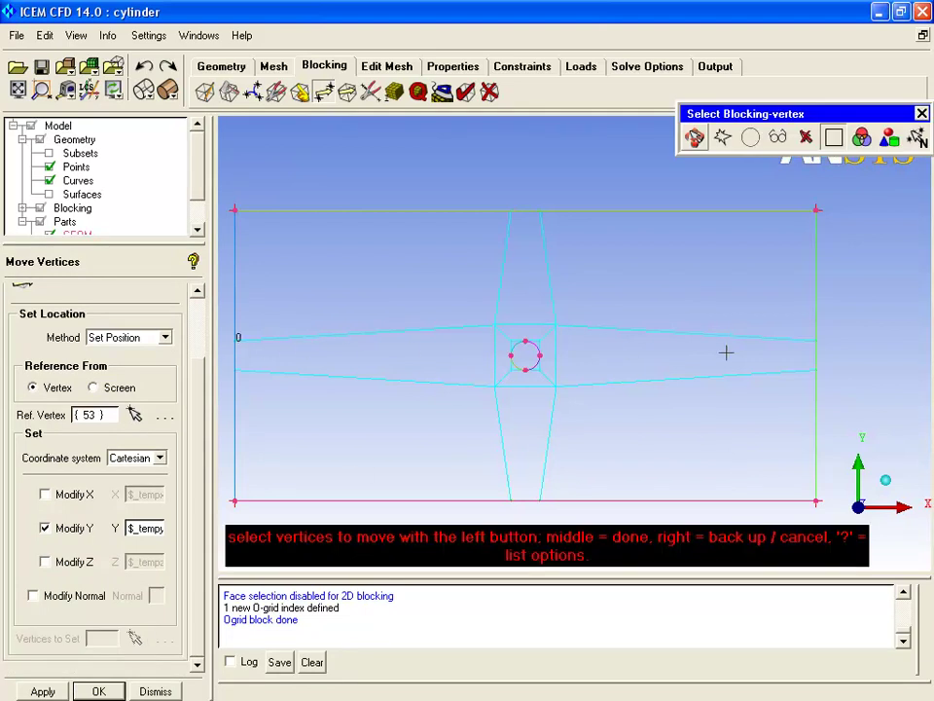
{"action": "left_click", "coordinate": [810, 341]}
{"action": "middle_click", "coordinate": [882, 374]}
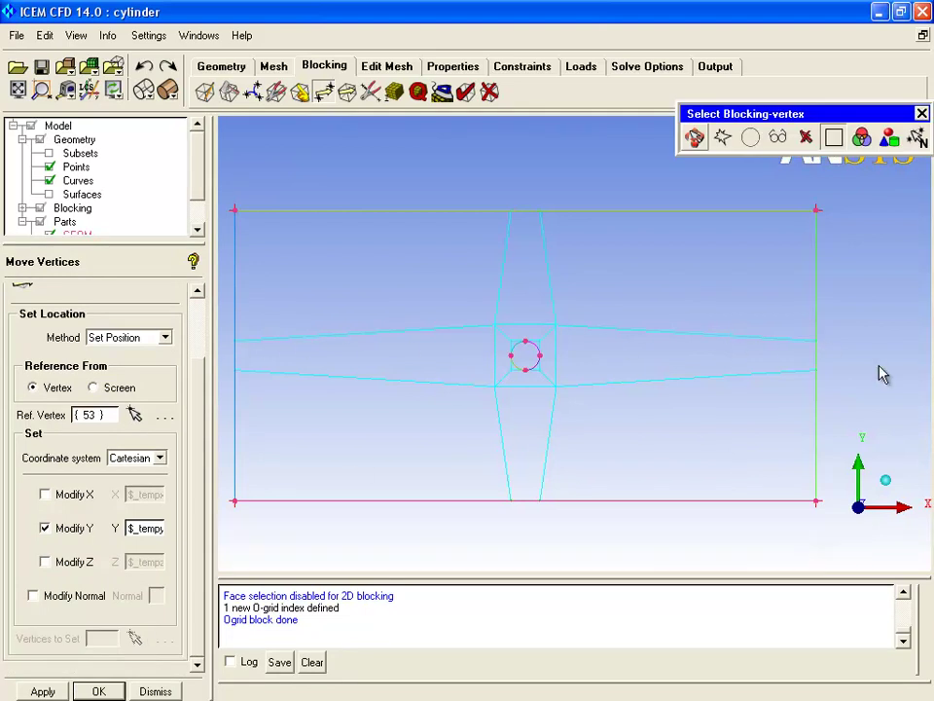
{"action": "left_click", "coordinate": [47, 689]}
Align the end vertices of the lower horizontal split with the O-grid's lower-left outer vertex in Y.
{"action": "left_click", "coordinate": [134, 415]}
{"action": "left_click", "coordinate": [498, 389]}
{"action": "left_click", "coordinate": [135, 638]}
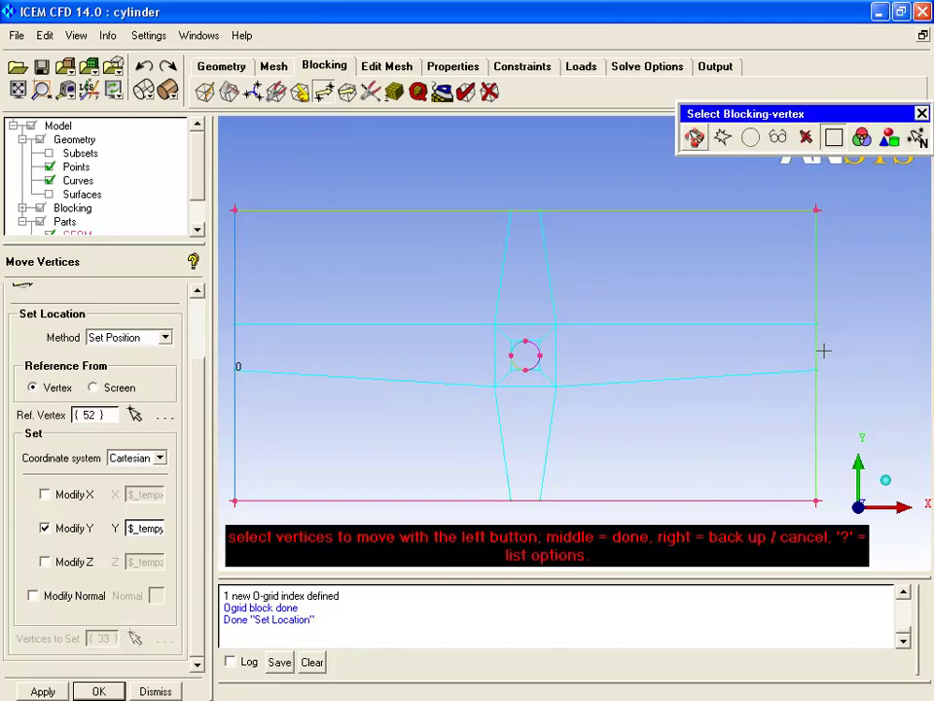
{"action": "left_click", "coordinate": [808, 383]}
{"action": "middle_click", "coordinate": [517, 463]}
{"action": "left_click", "coordinate": [56, 691]}
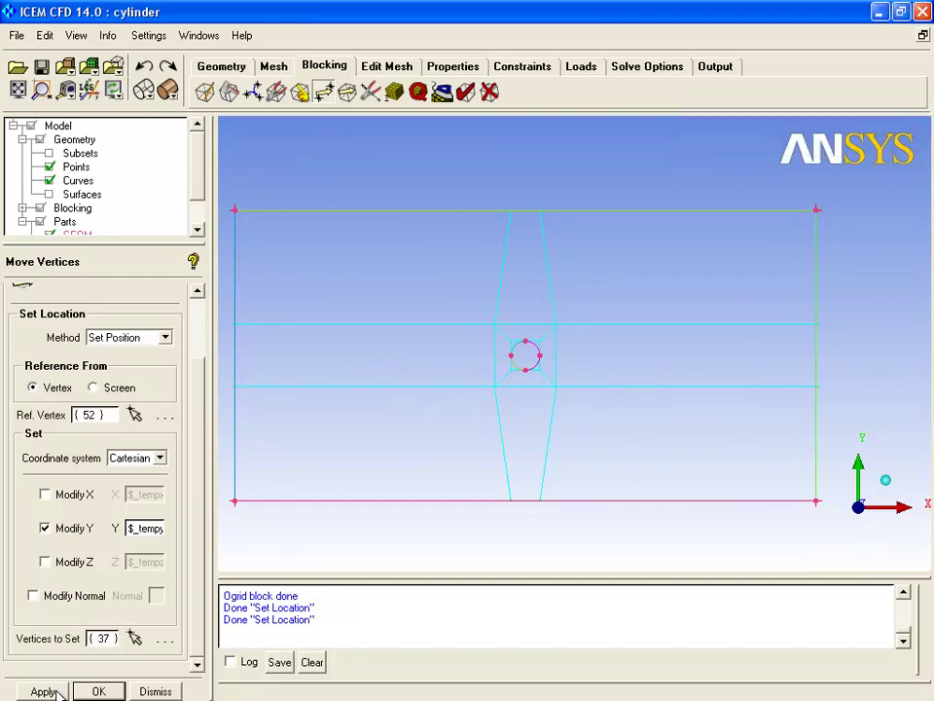
Align the end vertices of the left vertical split with the O-grid's upper-left outer vertex, modifying only X.
{"action": "left_click", "coordinate": [136, 415]}
{"action": "left_click", "coordinate": [493, 329]}
{"action": "left_click", "coordinate": [62, 528]}
{"action": "left_click", "coordinate": [69, 497]}
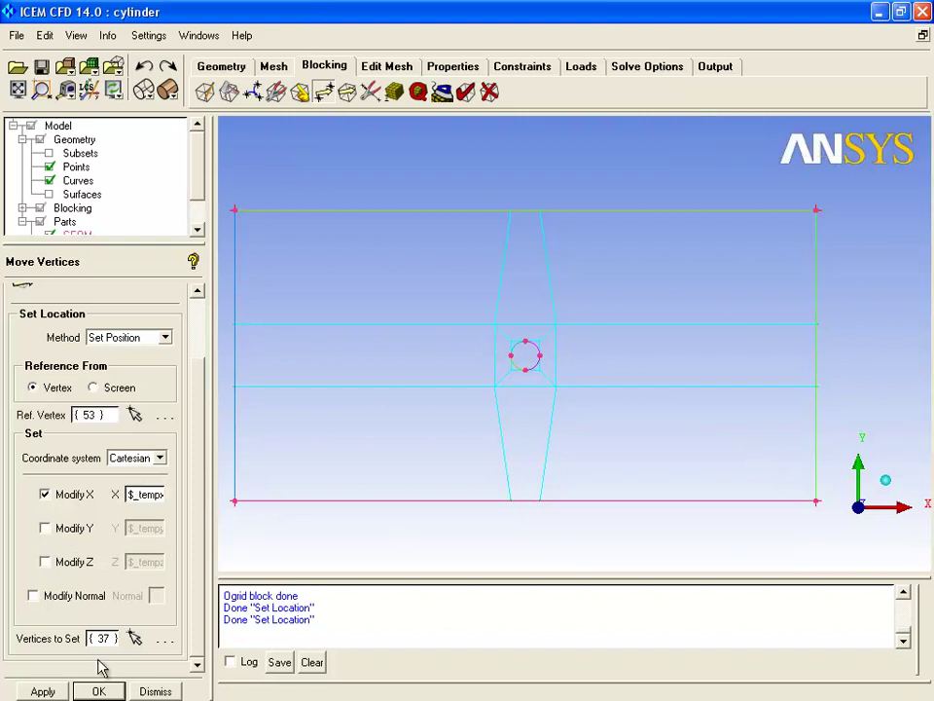
{"action": "left_click", "coordinate": [135, 638]}
{"action": "left_click", "coordinate": [516, 211]}
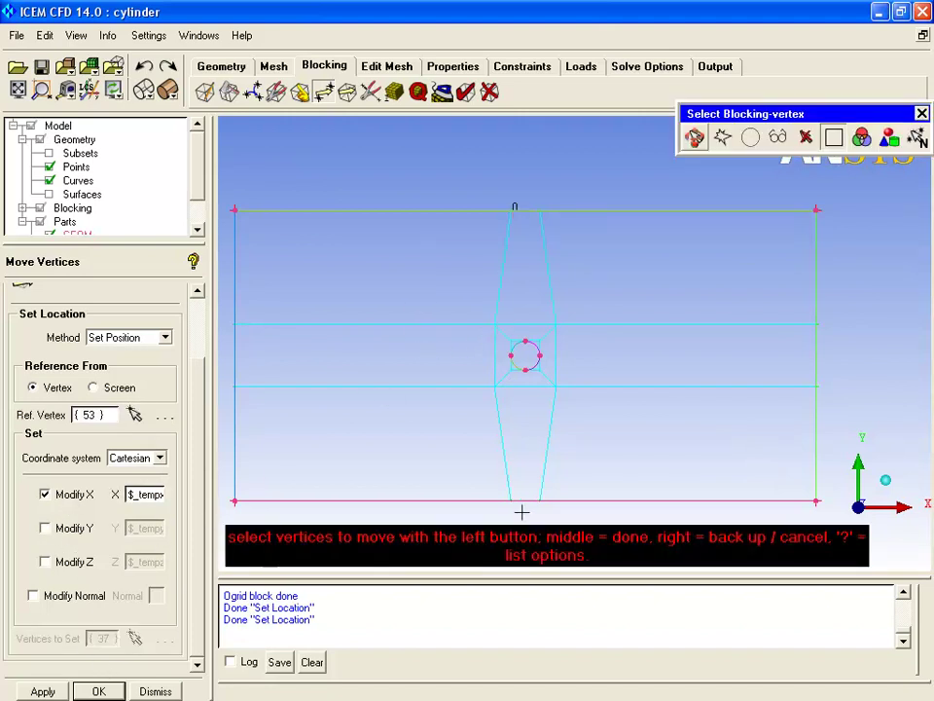
{"action": "middle_click", "coordinate": [402, 472]}
{"action": "left_click", "coordinate": [42, 691]}
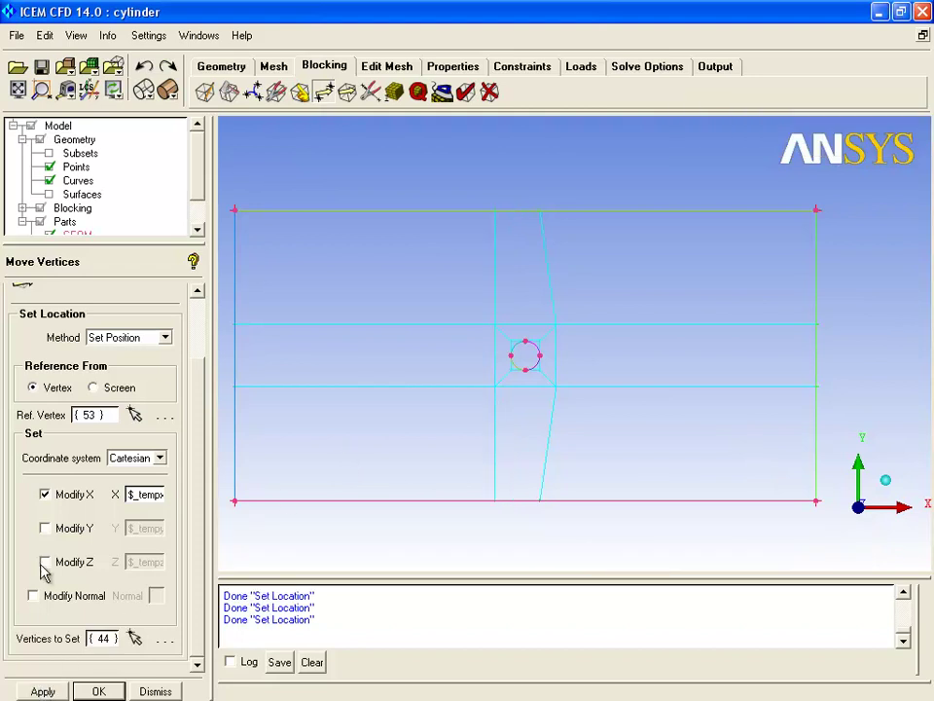
Align the end vertices of the right vertical split with the O-grid's upper-right outer vertex in X, and save the project.
{"action": "left_click", "coordinate": [134, 414]}
{"action": "left_click", "coordinate": [554, 329]}
{"action": "left_click", "coordinate": [134, 637]}
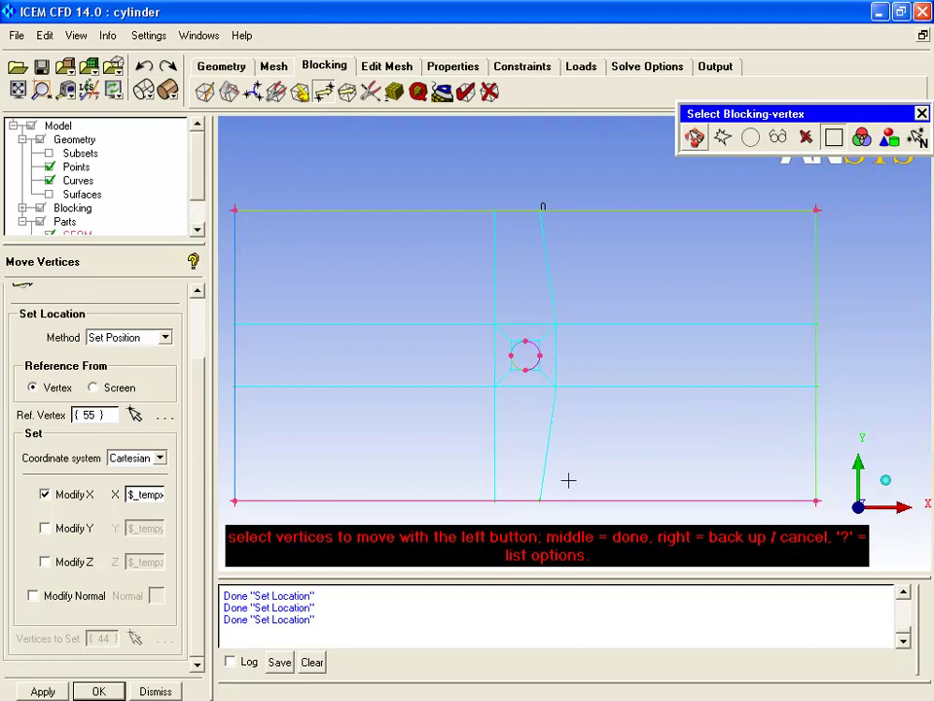
{"action": "left_click", "coordinate": [542, 498]}
{"action": "middle_click", "coordinate": [526, 506]}
{"action": "left_click", "coordinate": [42, 691]}
{"action": "left_click", "coordinate": [41, 66]}
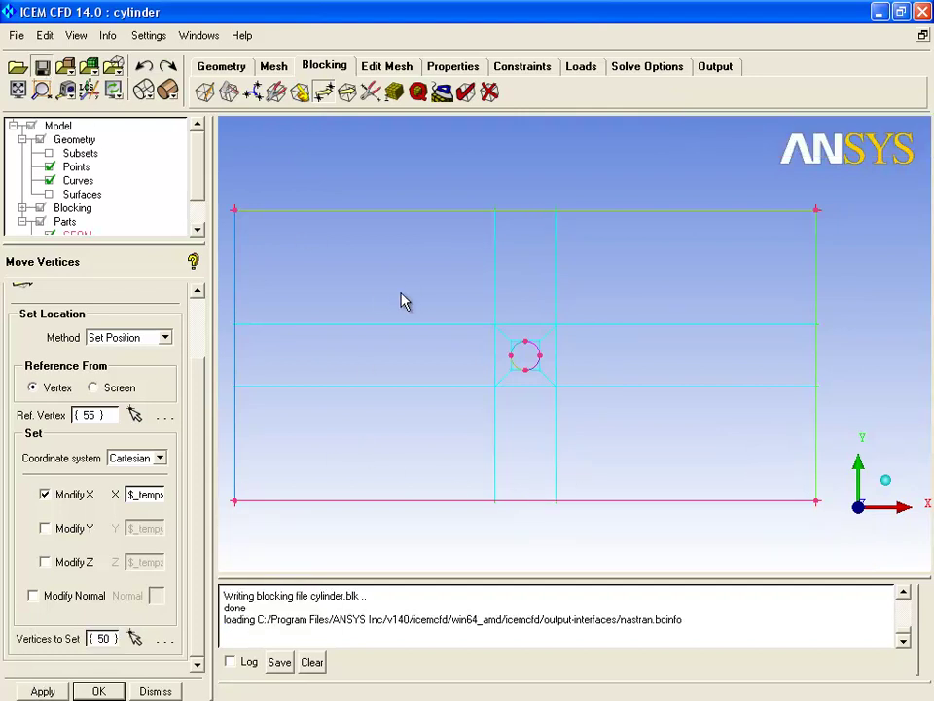
Associate the four edges of the inner block around the cylinder with the four arcs of the circle.
{"action": "left_click", "coordinate": [300, 91]}
{"action": "left_click", "coordinate": [59, 318]}
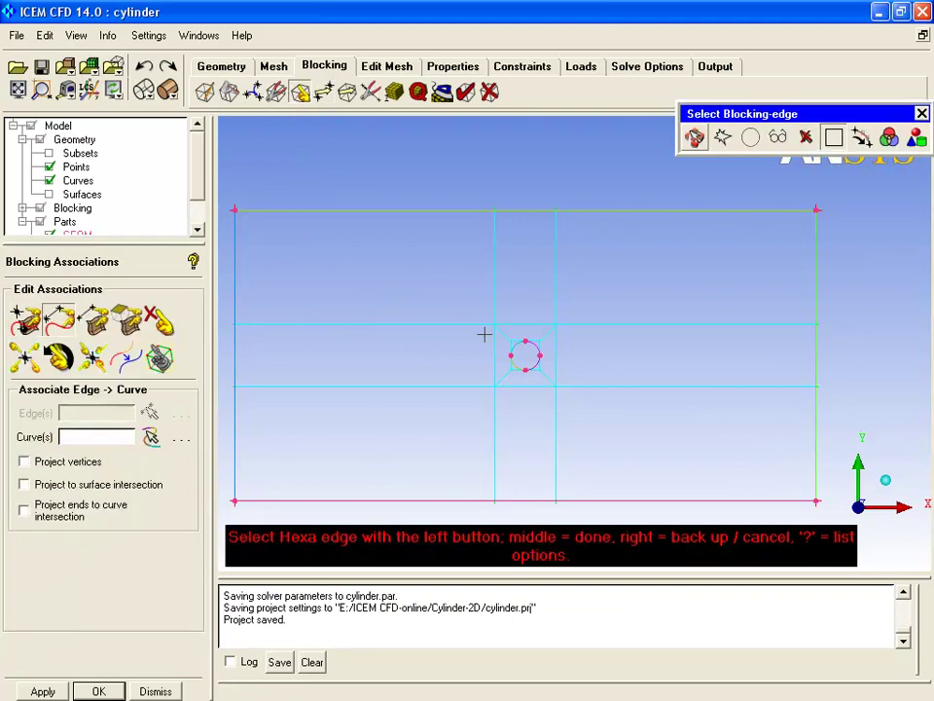
{"action": "scroll", "coordinate": [521, 346], "scroll_direction": "up", "scroll_amount": 1}
{"action": "scroll", "coordinate": [532, 358], "scroll_direction": "up", "scroll_amount": 1}
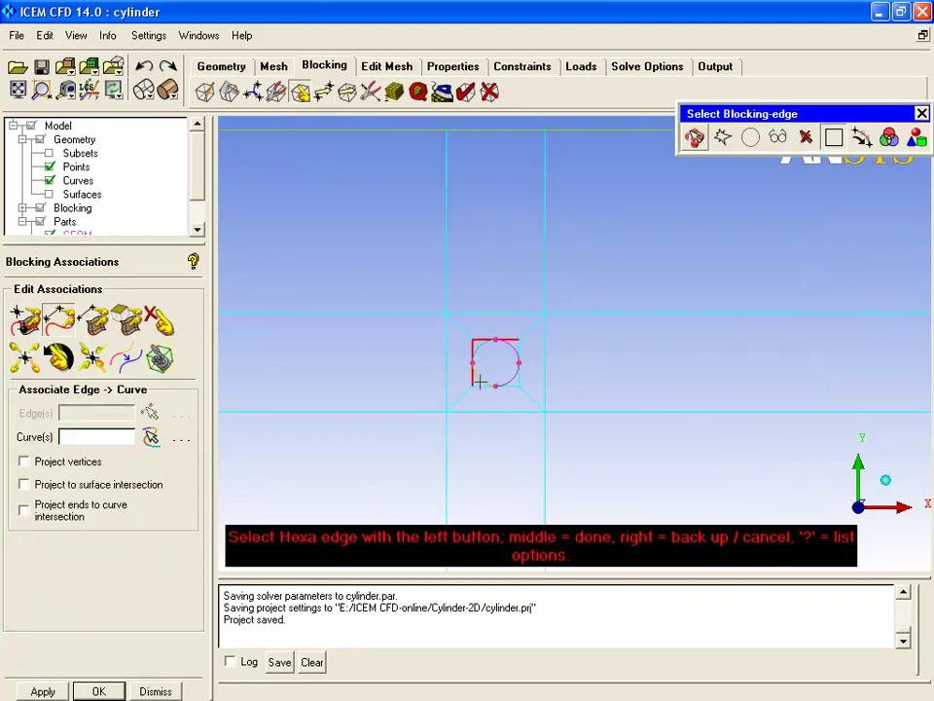
{"action": "middle_click", "coordinate": [525, 366]}
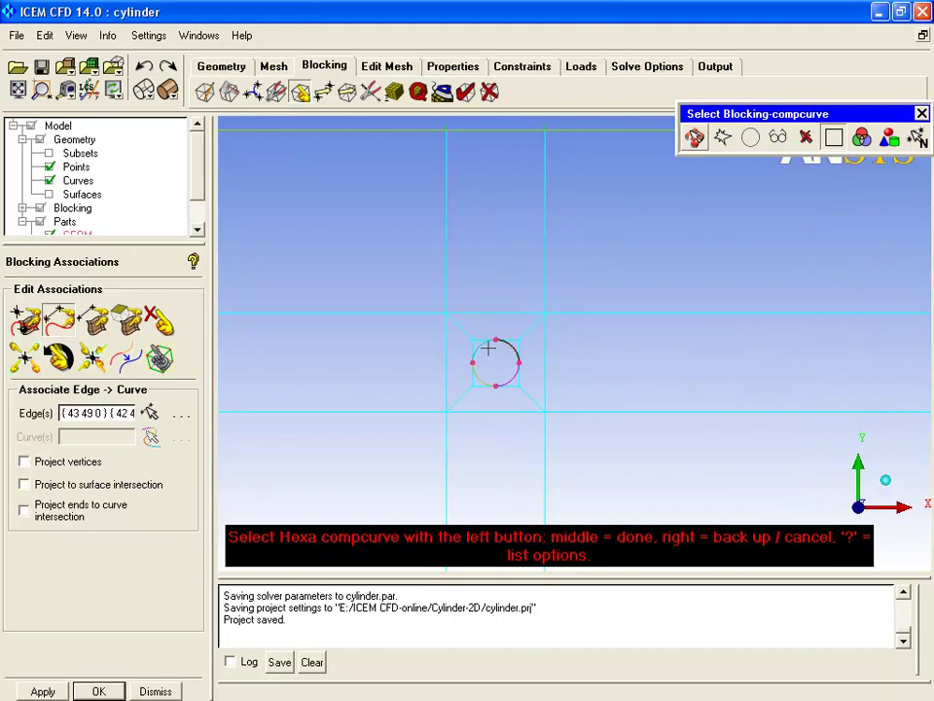
{"action": "left_click", "coordinate": [506, 378]}
{"action": "middle_click", "coordinate": [601, 373]}
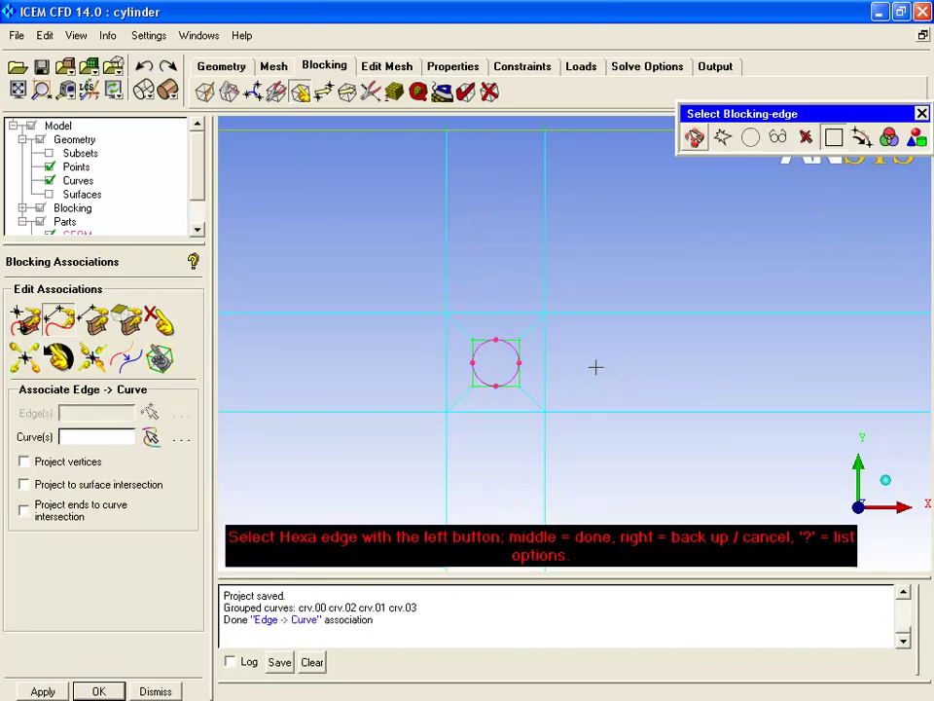
Snap all visible vertices onto their associated geometry, leaving Move O-Grid nodes off, and inspect the block around the circle.
{"action": "scroll", "coordinate": [421, 366], "scroll_direction": "down", "scroll_amount": 2}
{"action": "left_click", "coordinate": [92, 358]}
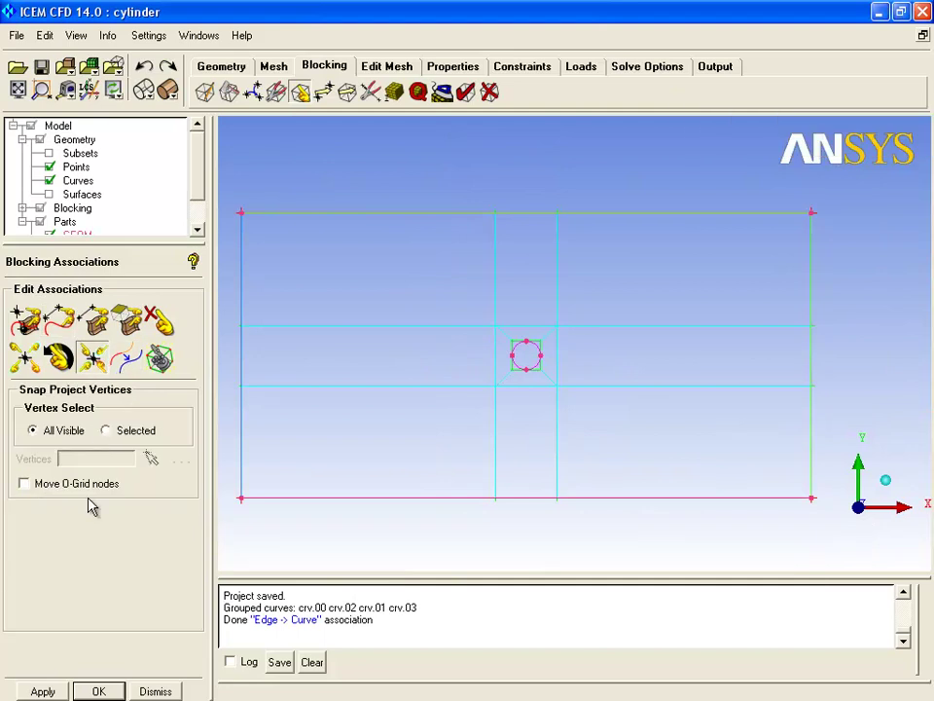
{"action": "left_click", "coordinate": [51, 691]}
{"action": "scroll", "coordinate": [385, 473], "scroll_direction": "up", "scroll_amount": 1}
{"action": "middle_click_drag", "start_coordinate": [381, 472], "coordinate": [438, 444]}
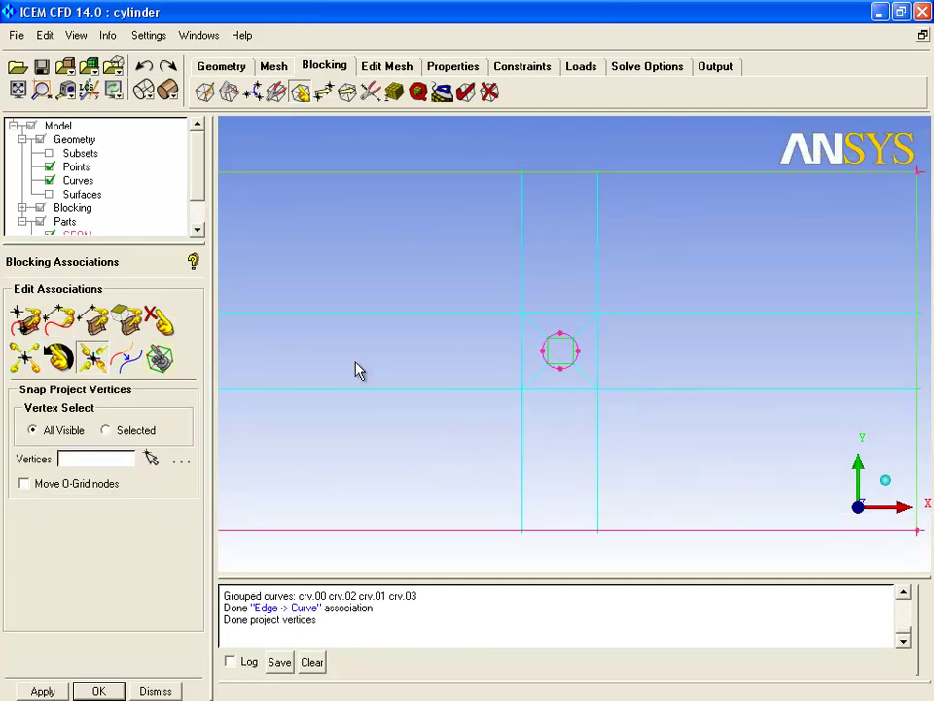
{"action": "scroll", "coordinate": [354, 318], "scroll_direction": "down", "scroll_amount": 1}
{"action": "scroll", "coordinate": [355, 317], "scroll_direction": "up", "scroll_amount": 1}
{"action": "scroll", "coordinate": [354, 318], "scroll_direction": "down", "scroll_amount": 1}
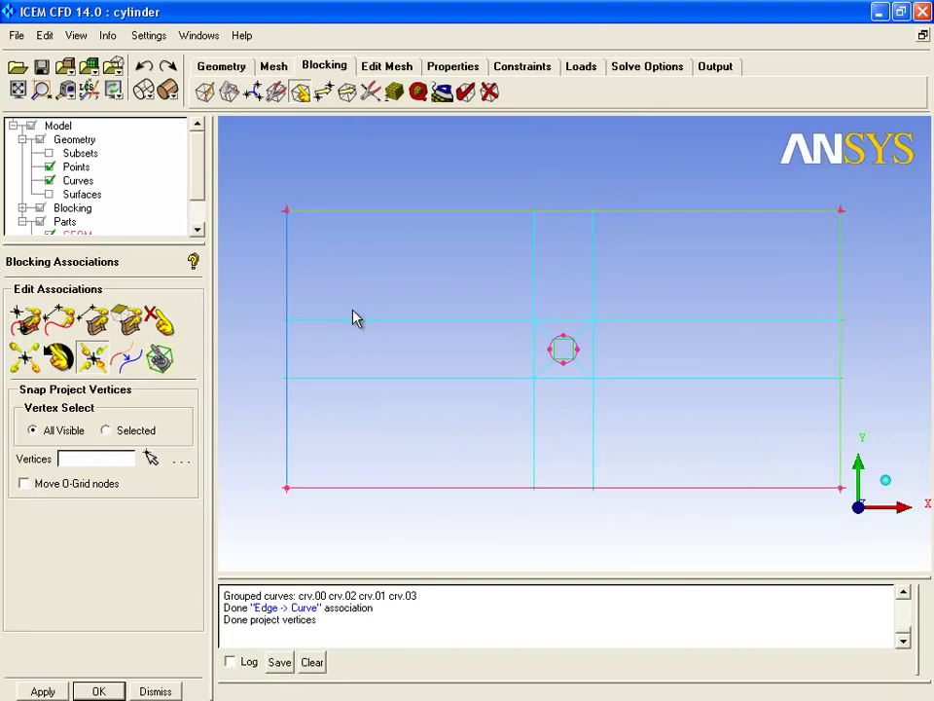
Set 20 nodes on the inner block's upper edge and copy the edge parameters to all parallel edges.
{"action": "left_click", "coordinate": [396, 93]}
{"action": "left_click", "coordinate": [92, 319]}
{"action": "scroll", "coordinate": [569, 346], "scroll_direction": "up", "scroll_amount": 2}
{"action": "left_click", "coordinate": [555, 351]}
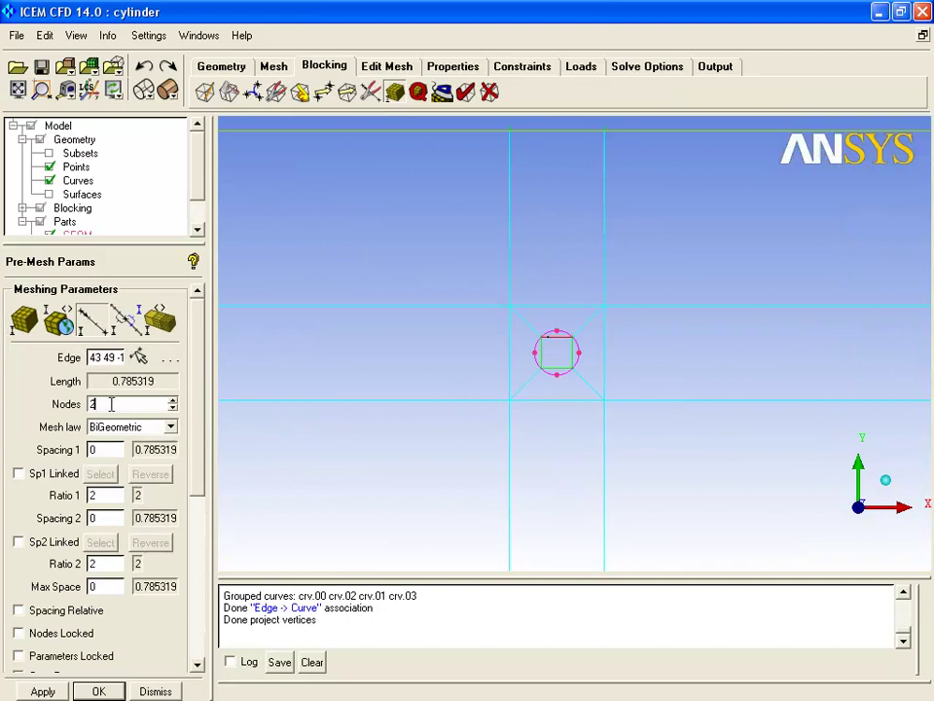
{"action": "key", "text": "Return"}
{"action": "scroll", "coordinate": [199, 403], "scroll_direction": "down", "scroll_amount": 5}
{"action": "left_click", "coordinate": [78, 519]}
{"action": "left_click", "coordinate": [43, 691]}
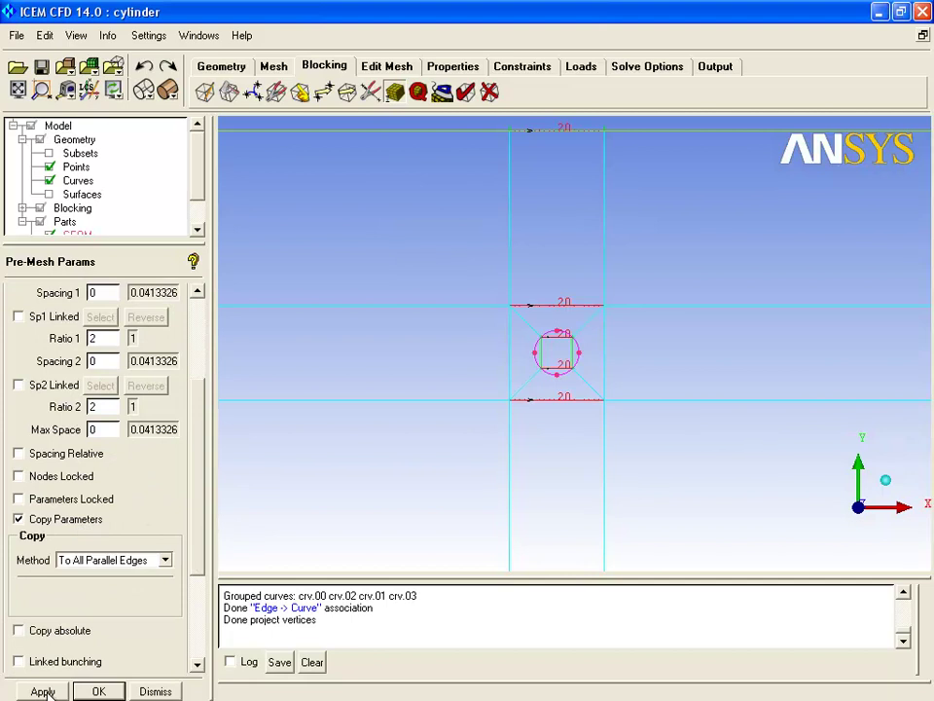
Set 20 nodes on the vertical side edges of the O-grid and the inner block.
{"action": "left_click_drag", "start_coordinate": [195, 531], "coordinate": [199, 453]}
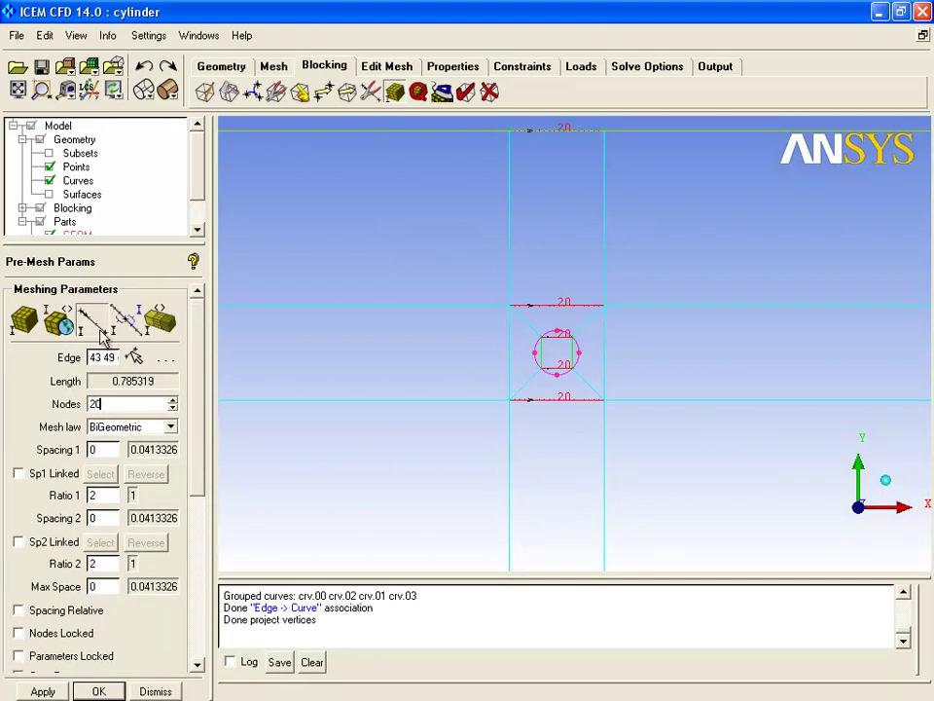
{"action": "left_click", "coordinate": [138, 357]}
{"action": "left_click", "coordinate": [509, 346]}
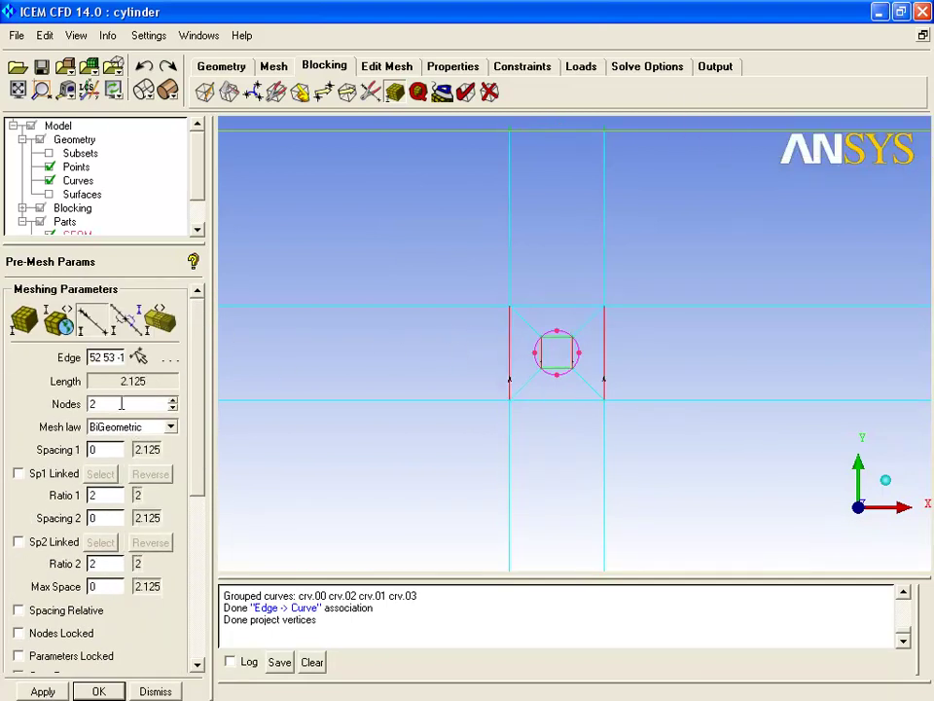
{"action": "left_click", "coordinate": [43, 691]}
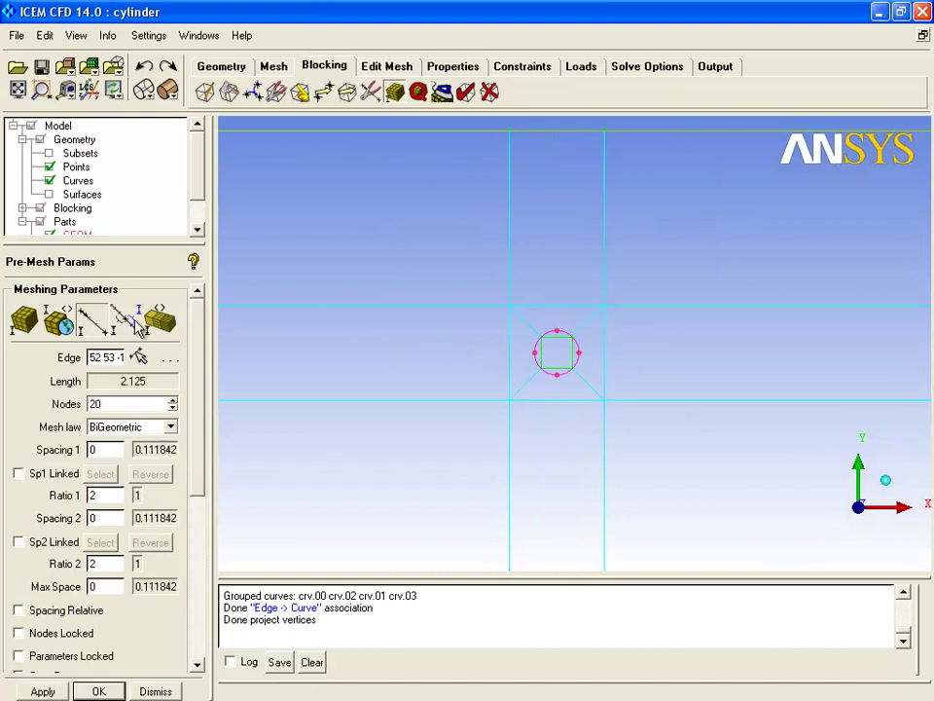
Set 80 nodes on the four diagonal edges of the O-grid.
{"action": "left_click", "coordinate": [138, 357]}
{"action": "left_click", "coordinate": [522, 329]}
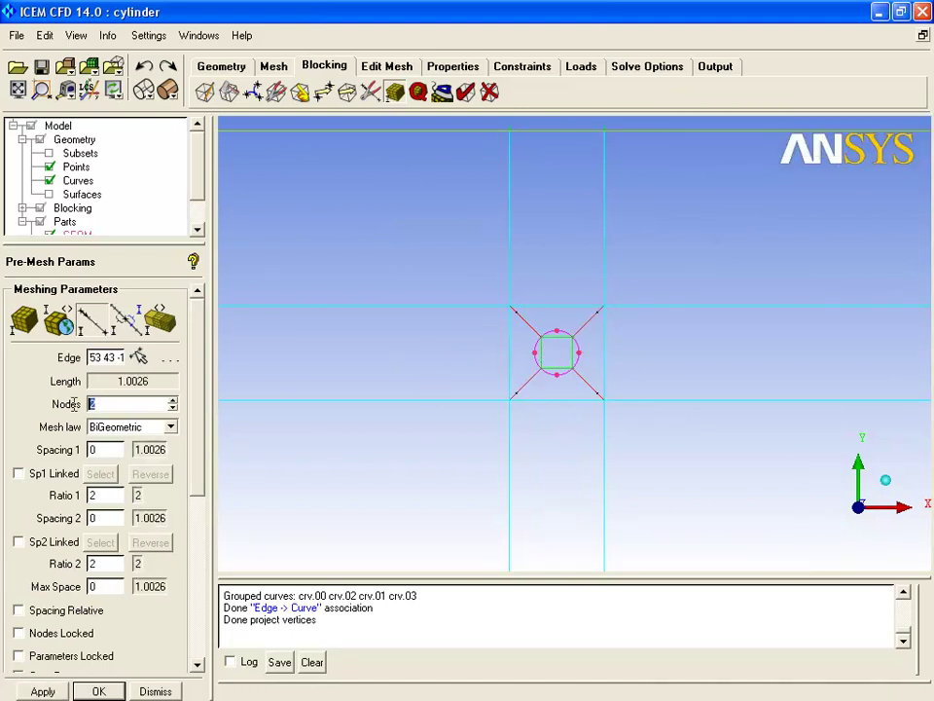
{"action": "left_click", "coordinate": [35, 689]}
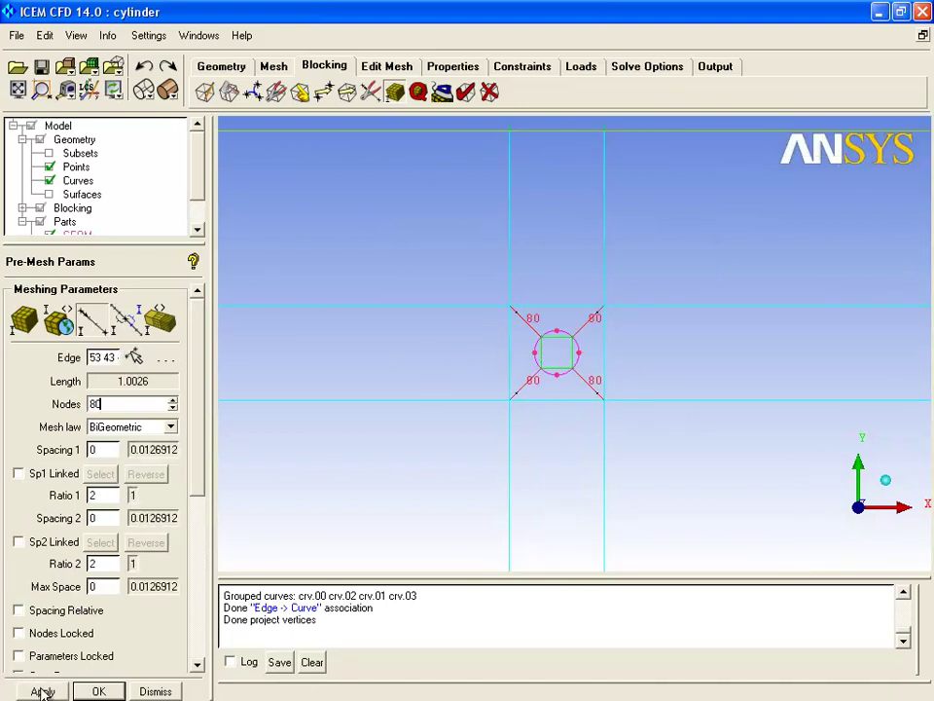
Set 20 nodes on the vertical block edges above the O-grid and on those below it.
{"action": "left_click", "coordinate": [138, 358]}
{"action": "left_click", "coordinate": [509, 261]}
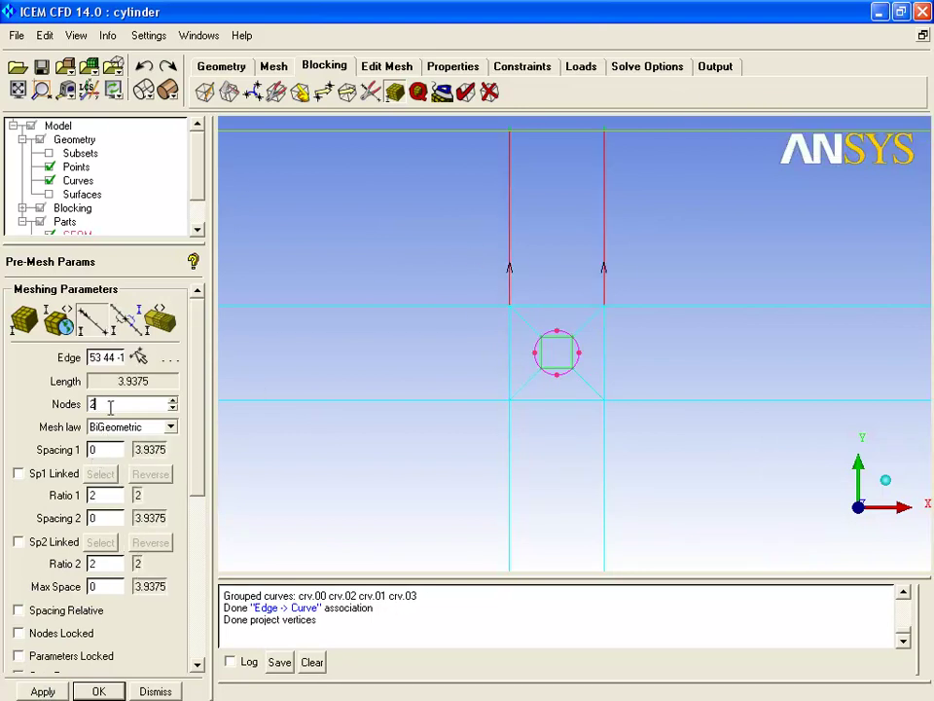
{"action": "left_click", "coordinate": [43, 691]}
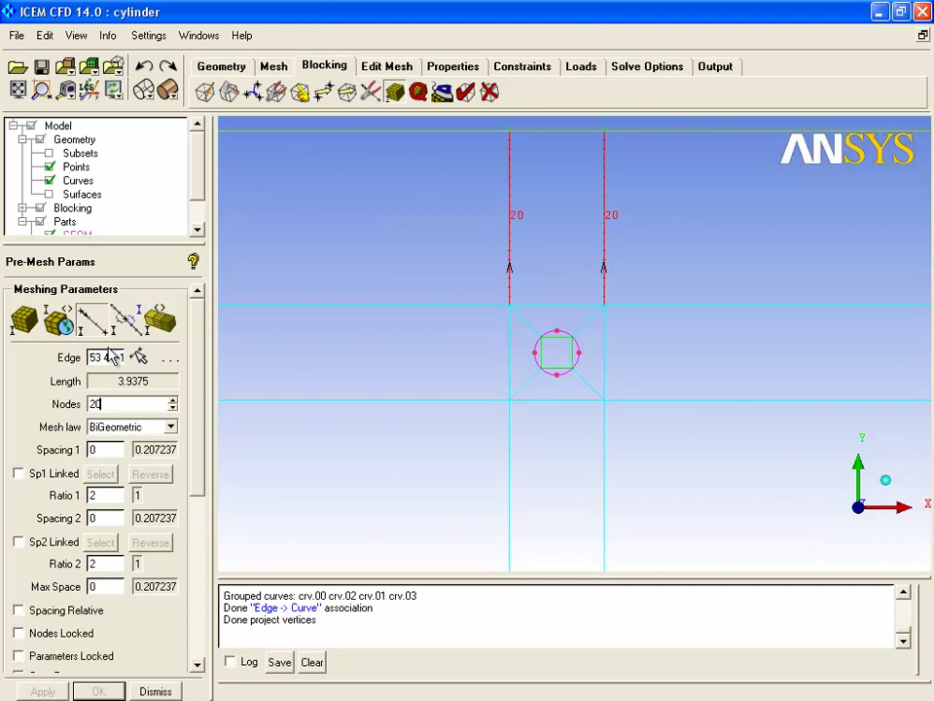
{"action": "left_click", "coordinate": [138, 357]}
{"action": "left_click", "coordinate": [504, 419]}
{"action": "left_click", "coordinate": [123, 403]}
{"action": "type", "text": "20"}
{"action": "left_click", "coordinate": [43, 691]}
Set 20 nodes on the horizontal block edges between the domain's left boundary and the O-grid.
{"action": "scroll", "coordinate": [380, 432], "scroll_direction": "down", "scroll_amount": 3}
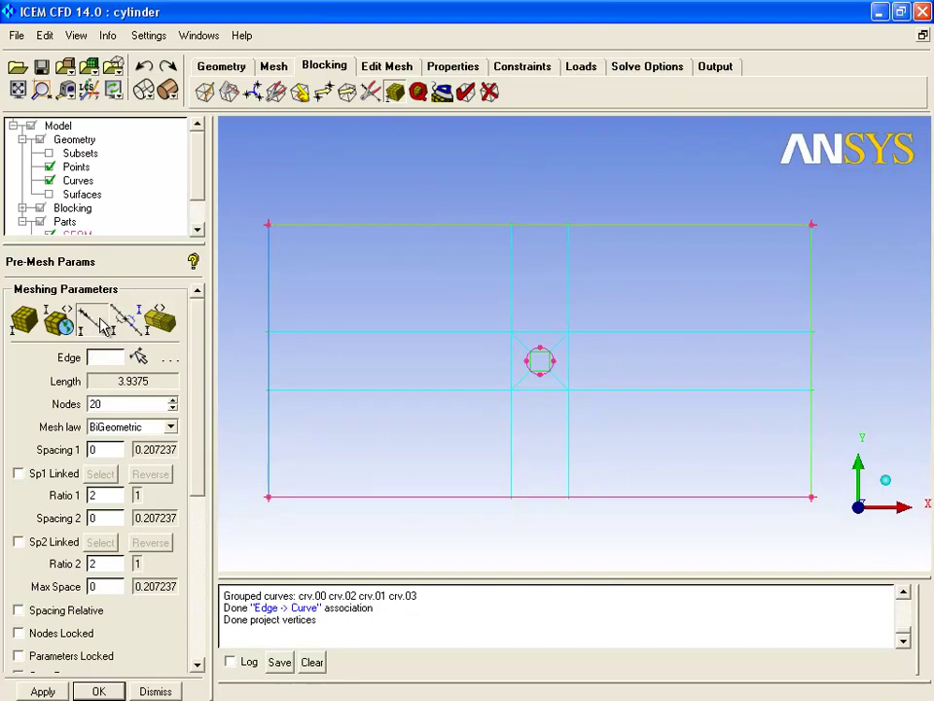
{"action": "left_click", "coordinate": [139, 357]}
{"action": "left_click", "coordinate": [270, 312]}
{"action": "left_click", "coordinate": [139, 358]}
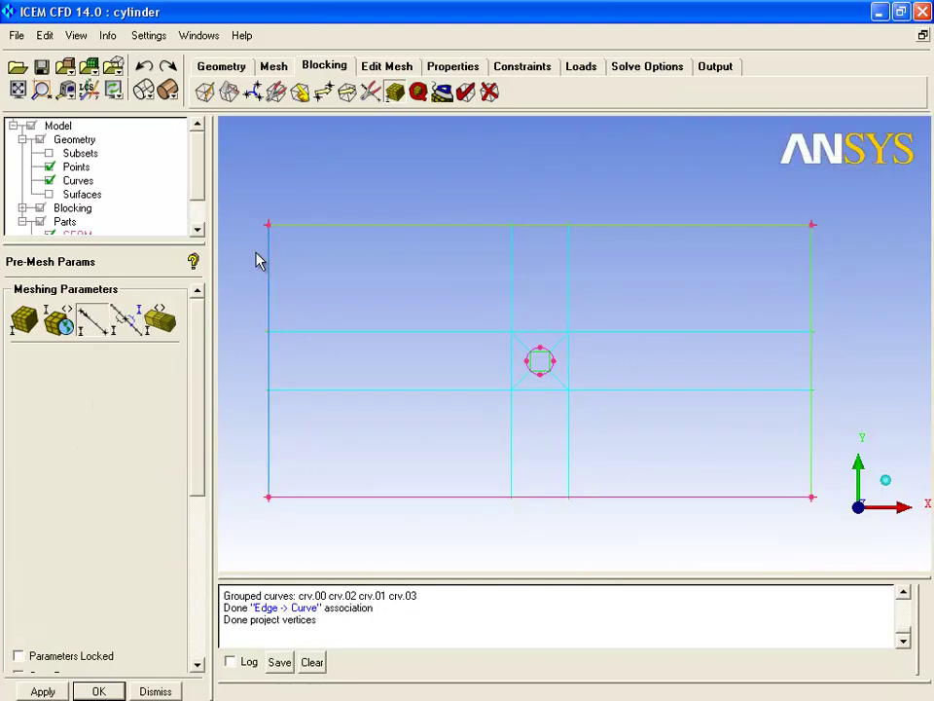
{"action": "left_click", "coordinate": [428, 225]}
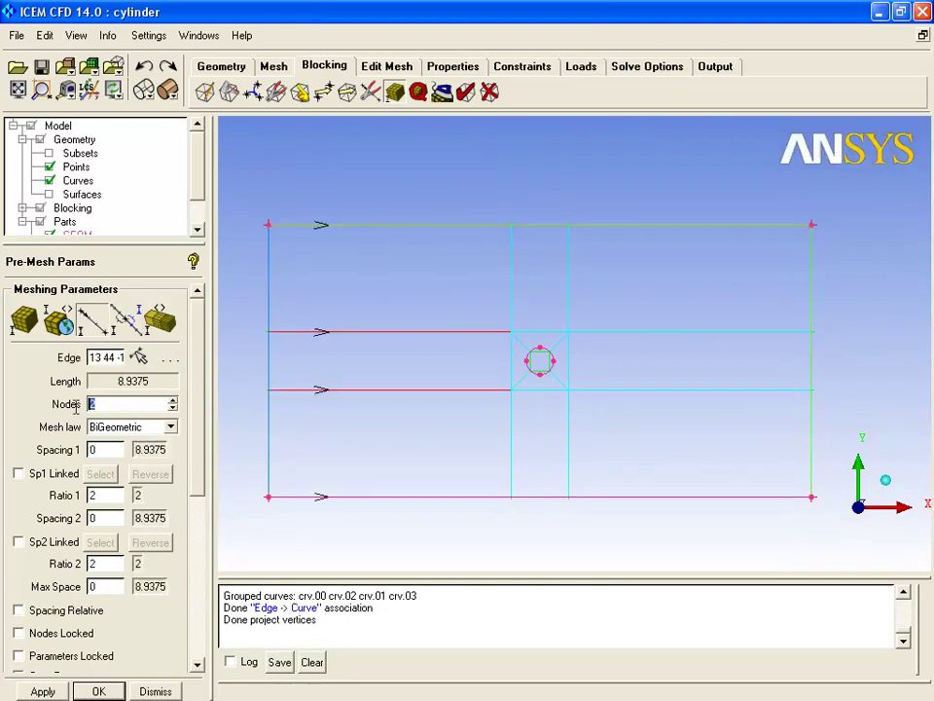
{"action": "type", "text": "20"}
{"action": "left_click", "coordinate": [42, 690]}
Set 20 nodes on the horizontal block edges between the O-grid and the domain's right boundary.
{"action": "left_click", "coordinate": [139, 357]}
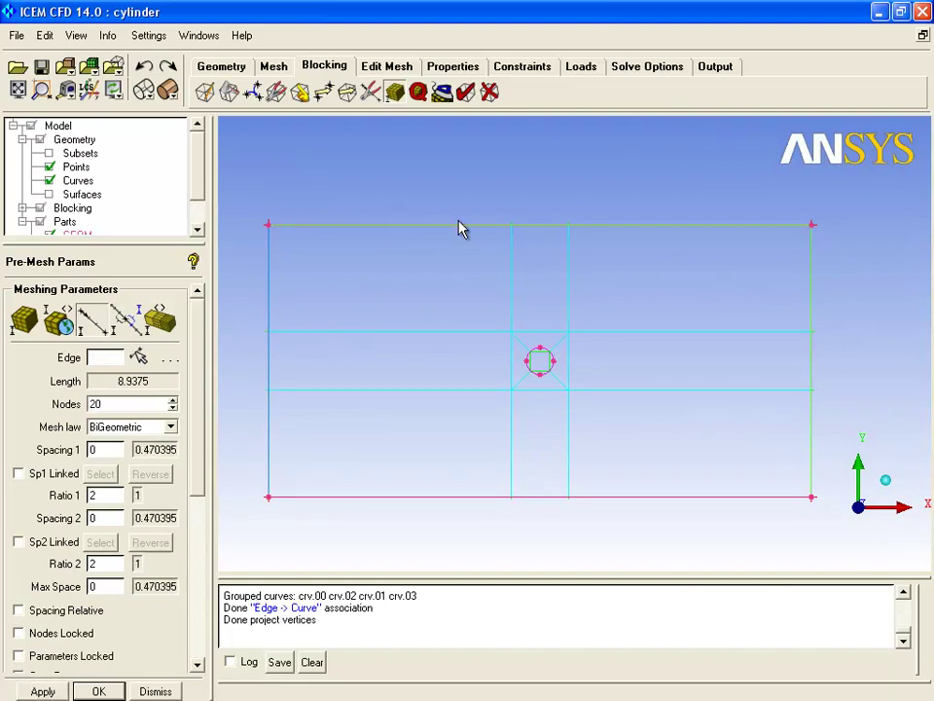
{"action": "left_click", "coordinate": [590, 225]}
{"action": "left_click", "coordinate": [119, 404]}
{"action": "type", "text": "0"}
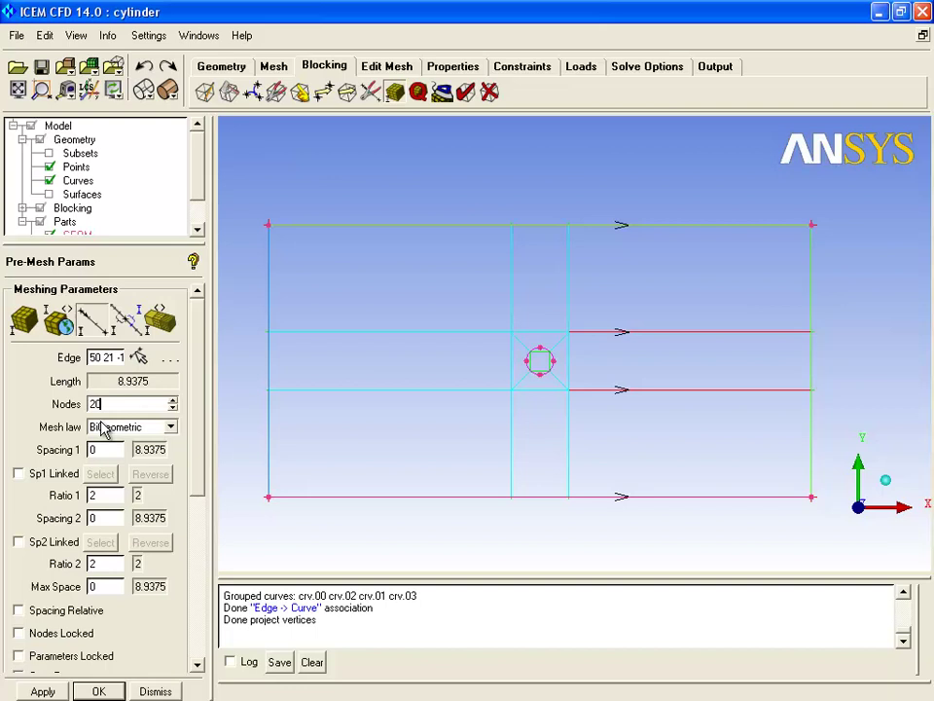
{"action": "left_click", "coordinate": [42, 691]}
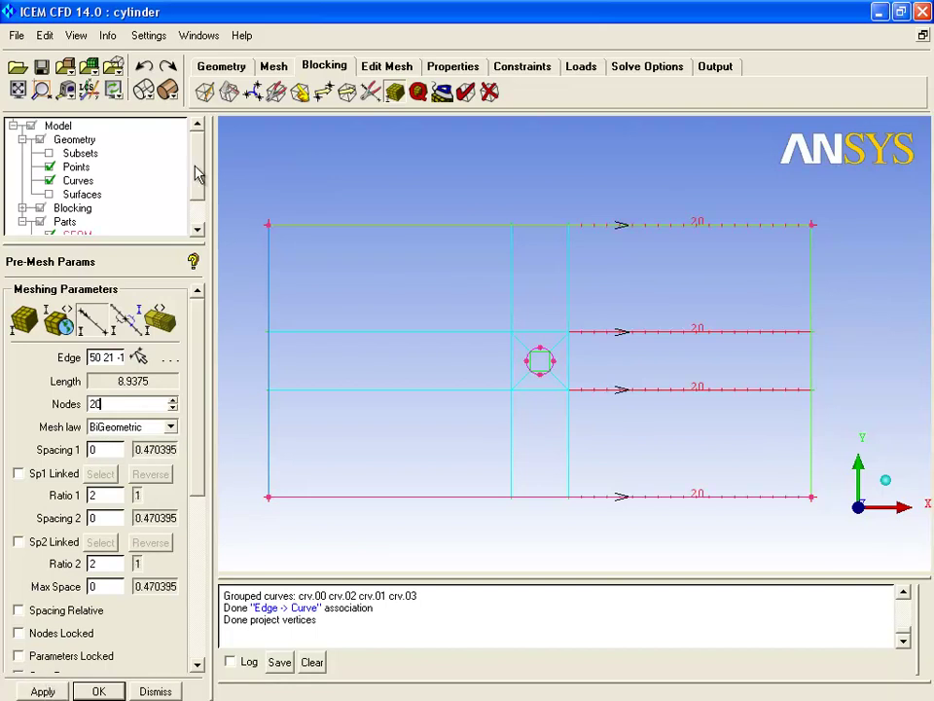
Display the blocking's Pre-Mesh, recomputing it, with the cylinder area in view.
{"action": "left_click", "coordinate": [21, 208]}
{"action": "left_click_drag", "start_coordinate": [44, 245], "coordinate": [45, 399]}
{"action": "left_click", "coordinate": [49, 290]}
{"action": "left_click", "coordinate": [283, 405]}
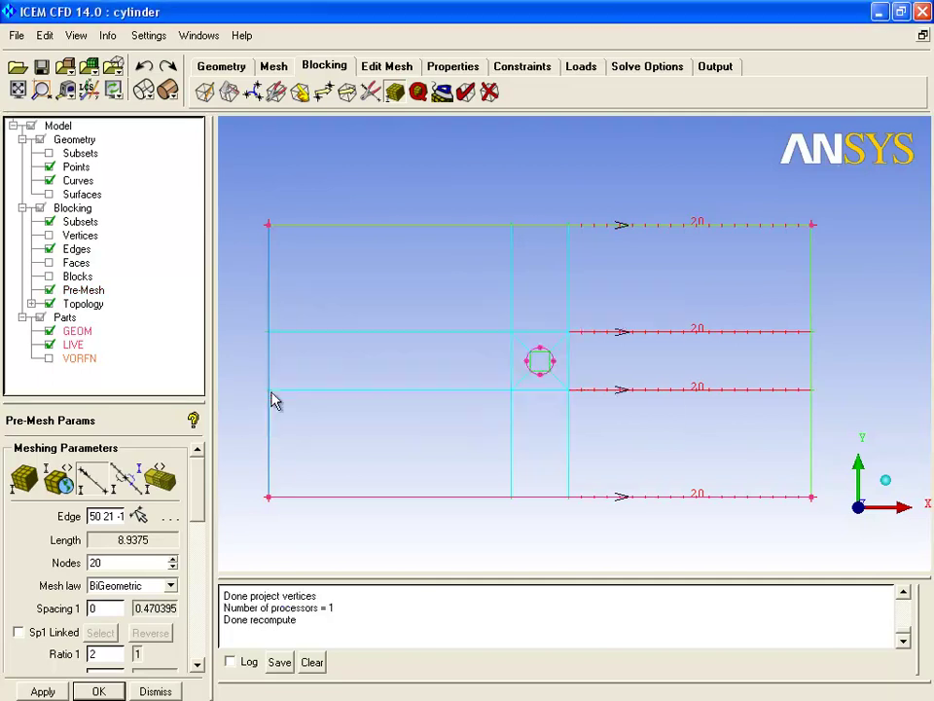
{"action": "scroll", "coordinate": [351, 384], "scroll_direction": "up", "scroll_amount": 6}
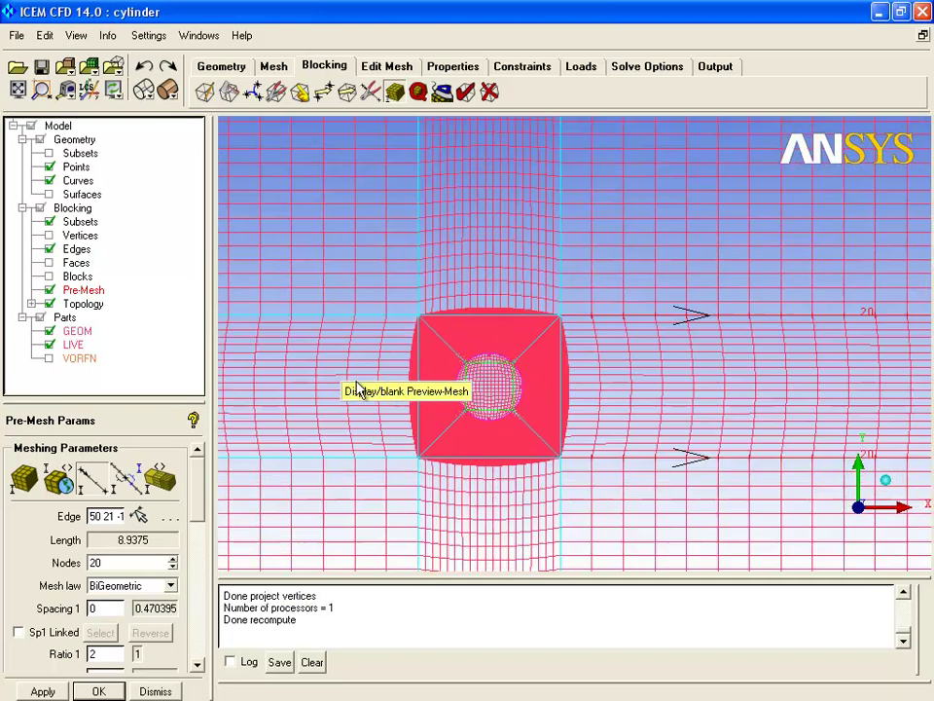
{"action": "scroll", "coordinate": [462, 355], "scroll_direction": "up", "scroll_amount": 1}
Create a part named solid from the inner block 17 inside the cylinder and recompute the pre-mesh.
{"action": "left_click", "coordinate": [65, 317]}
{"action": "right_click", "coordinate": [70, 319]}
{"action": "left_click", "coordinate": [95, 360]}
{"action": "left_click", "coordinate": [92, 501]}
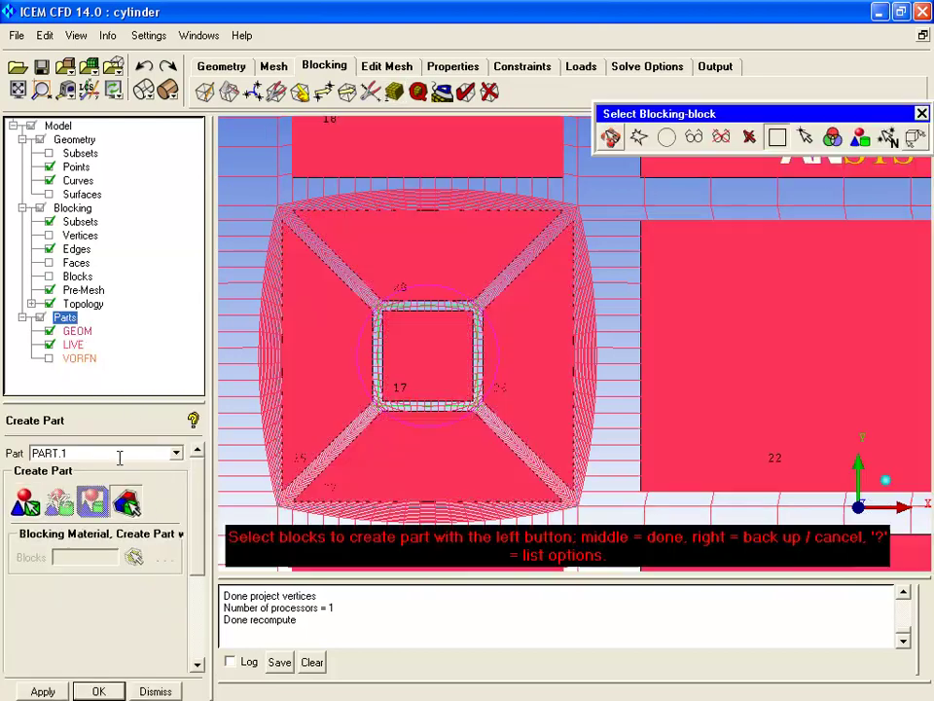
{"action": "type", "text": "solid"}
{"action": "left_click", "coordinate": [428, 355]}
{"action": "middle_click", "coordinate": [610, 356]}
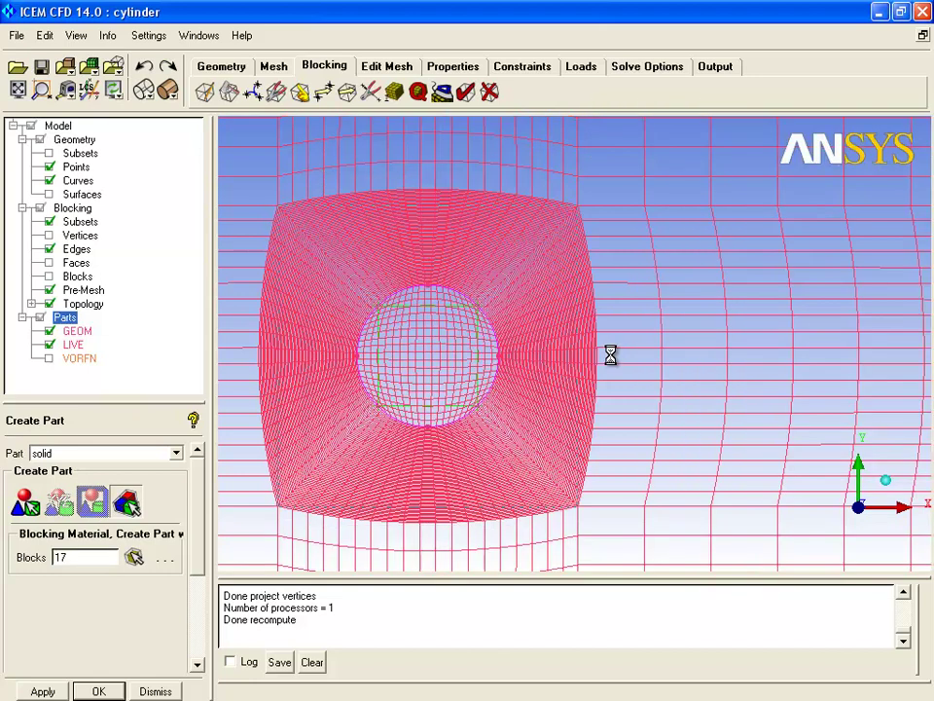
{"action": "left_click", "coordinate": [292, 411]}
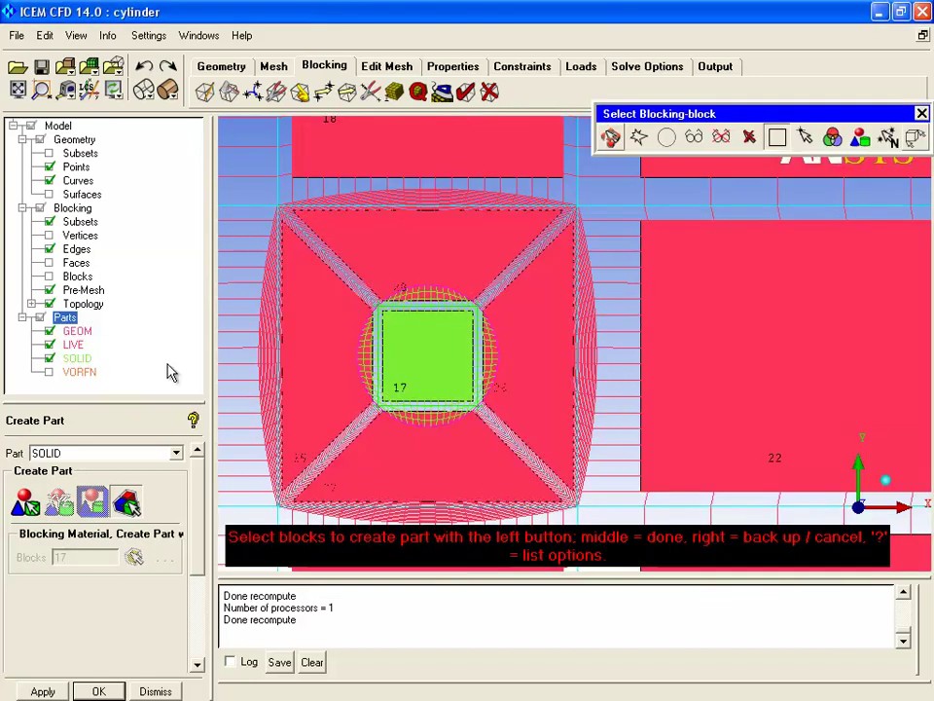
Hide the SOLID part so only the mesh outside the cylinder is displayed, and finish part creation.
{"action": "left_click", "coordinate": [49, 358]}
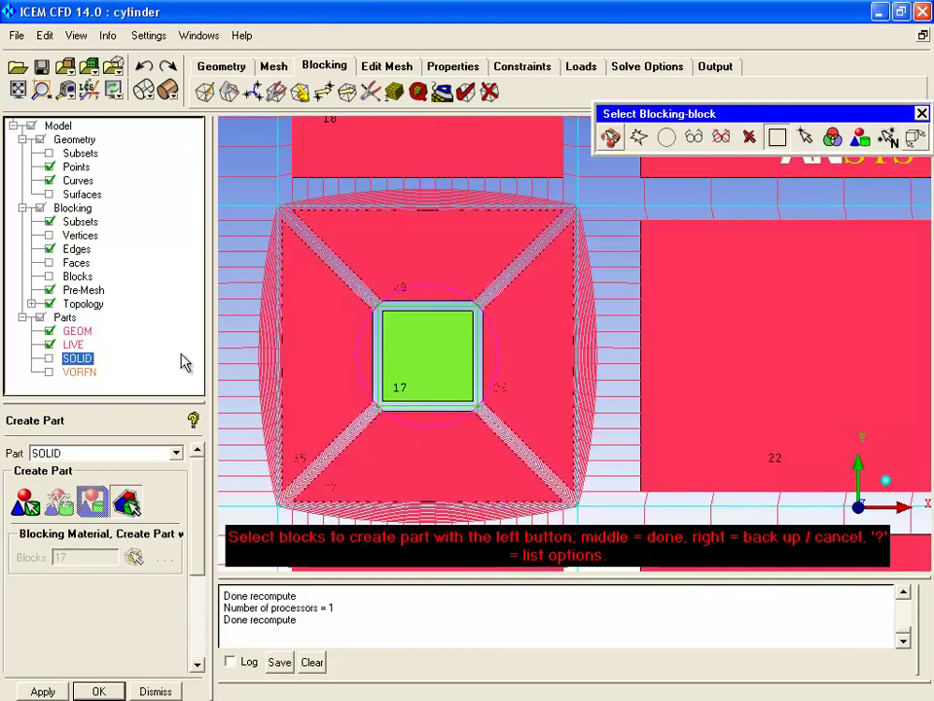
{"action": "left_click", "coordinate": [155, 691]}
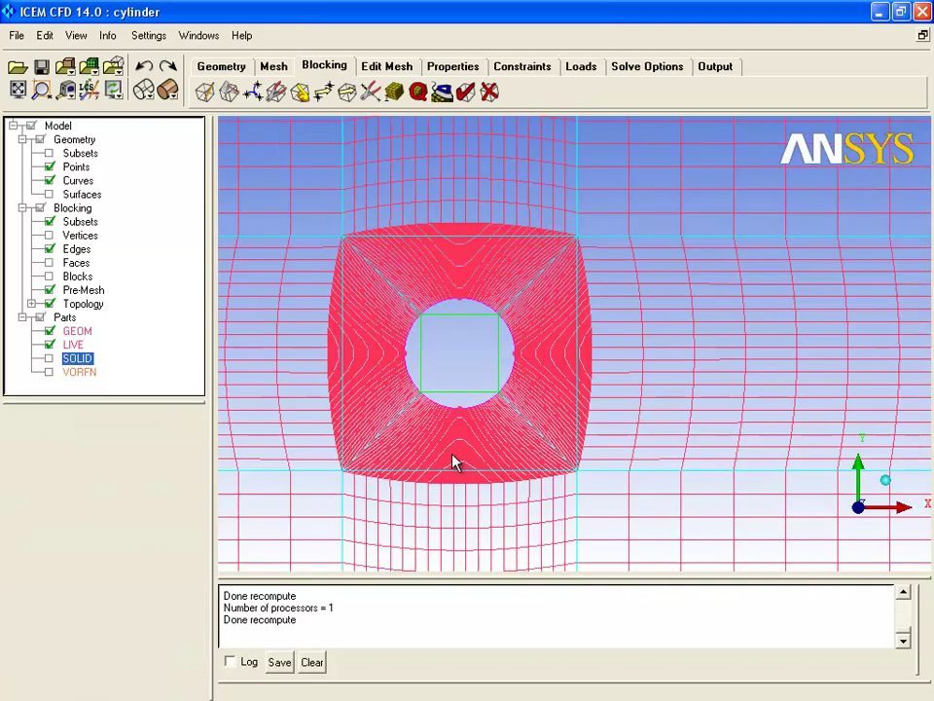
{"action": "scroll", "coordinate": [453, 463], "scroll_direction": "down", "scroll_amount": 3}
{"action": "scroll", "coordinate": [449, 456], "scroll_direction": "up", "scroll_amount": 4}
{"action": "middle_click_drag", "start_coordinate": [450, 450], "coordinate": [537, 446]}
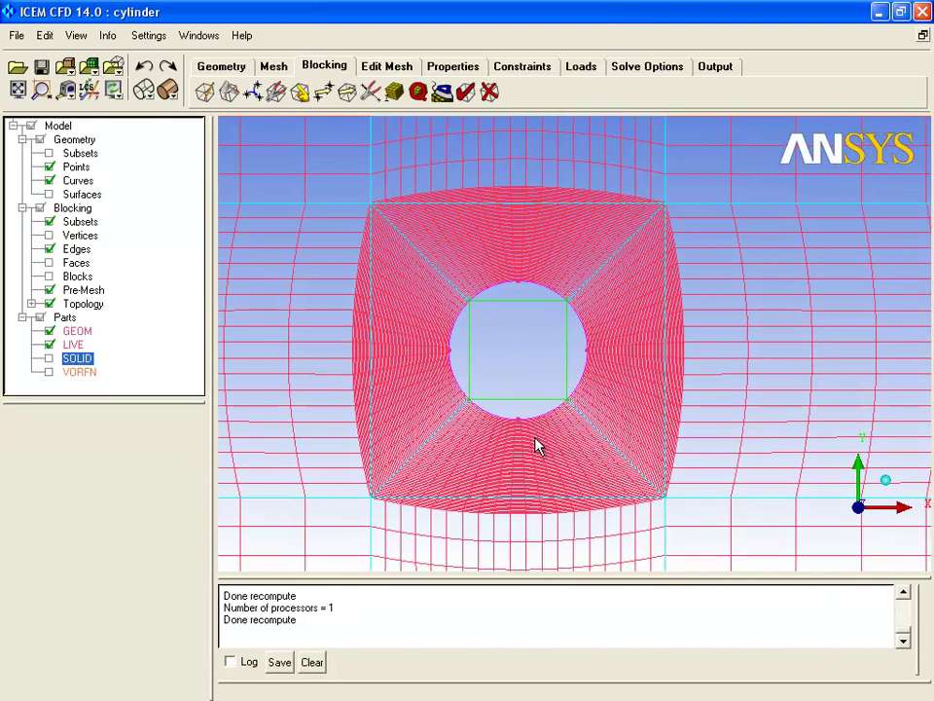
Link the shape of the O-grid's left outer edge to the inner block's left edge with a factor of 1.0.
{"action": "left_click", "coordinate": [370, 92]}
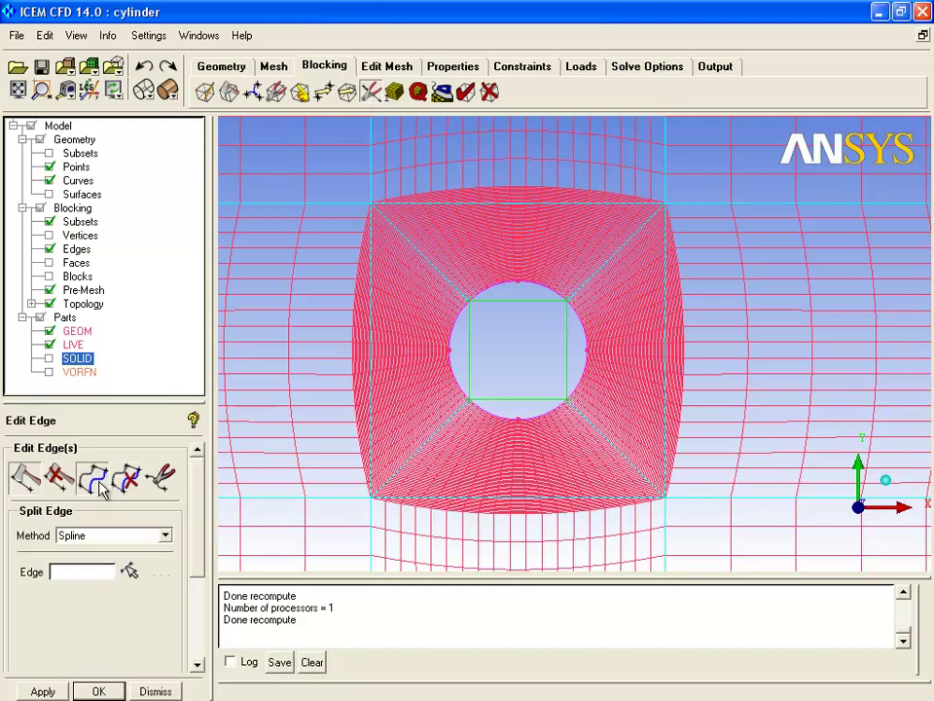
{"action": "left_click", "coordinate": [92, 477]}
{"action": "left_click", "coordinate": [473, 359]}
{"action": "left_click", "coordinate": [369, 357]}
{"action": "middle_click", "coordinate": [313, 384]}
{"action": "left_click", "coordinate": [297, 413]}
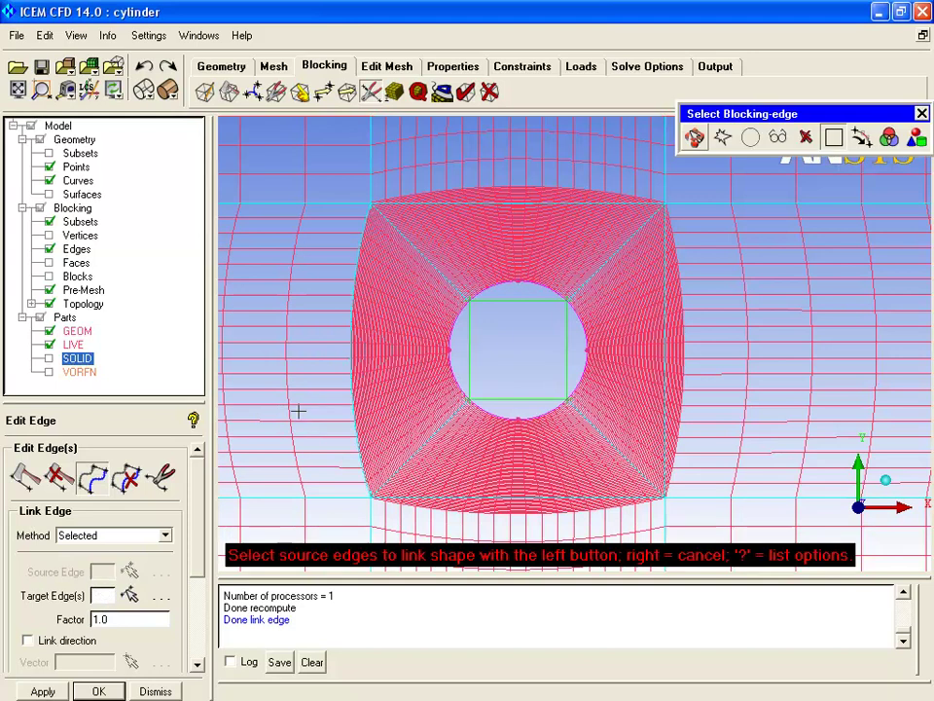
Link the shape of the O-grid's right outer edge to the inner block's right edge with a factor of 1.0.
{"action": "left_click", "coordinate": [568, 349]}
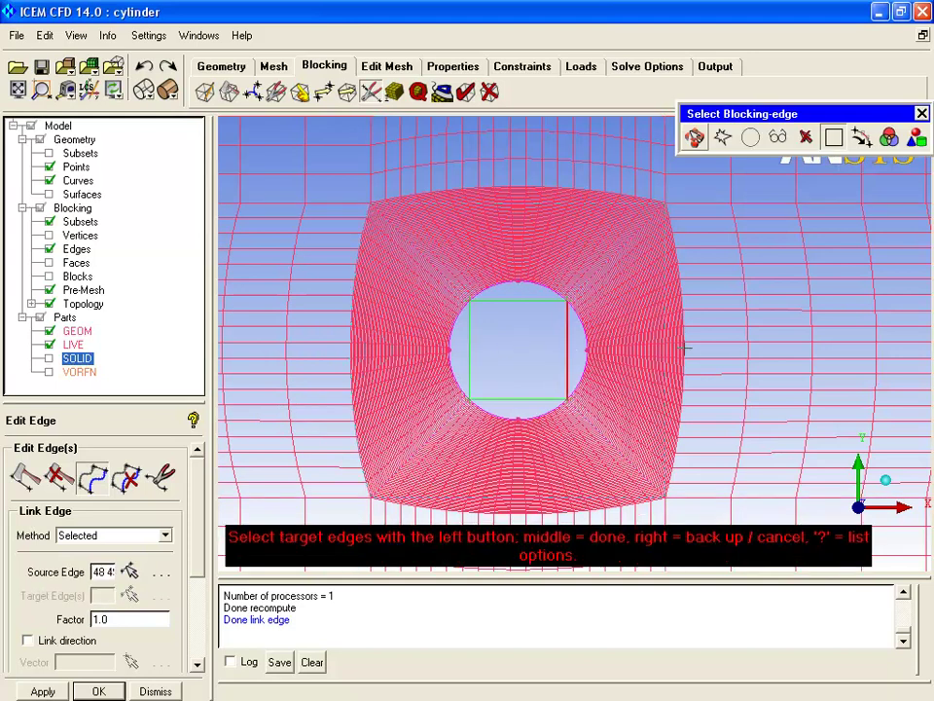
{"action": "left_click", "coordinate": [727, 361]}
{"action": "middle_click", "coordinate": [726, 361]}
{"action": "left_click", "coordinate": [297, 353]}
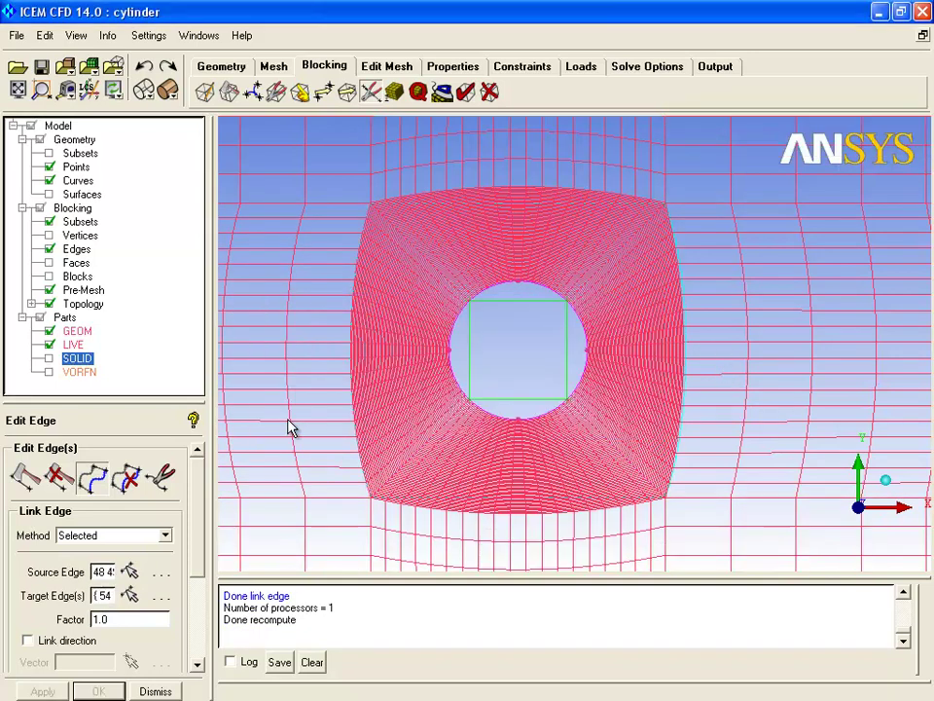
Link the shape of the O-grid's upper outer edge to the inner block's upper edge with a factor of 1.0.
{"action": "left_click", "coordinate": [511, 265]}
{"action": "middle_click", "coordinate": [503, 230]}
{"action": "left_click", "coordinate": [294, 411]}
Link the shape of the O-grid's lower outer edge to the inner block's lower edge with a factor of 1.0.
{"action": "left_click", "coordinate": [522, 399]}
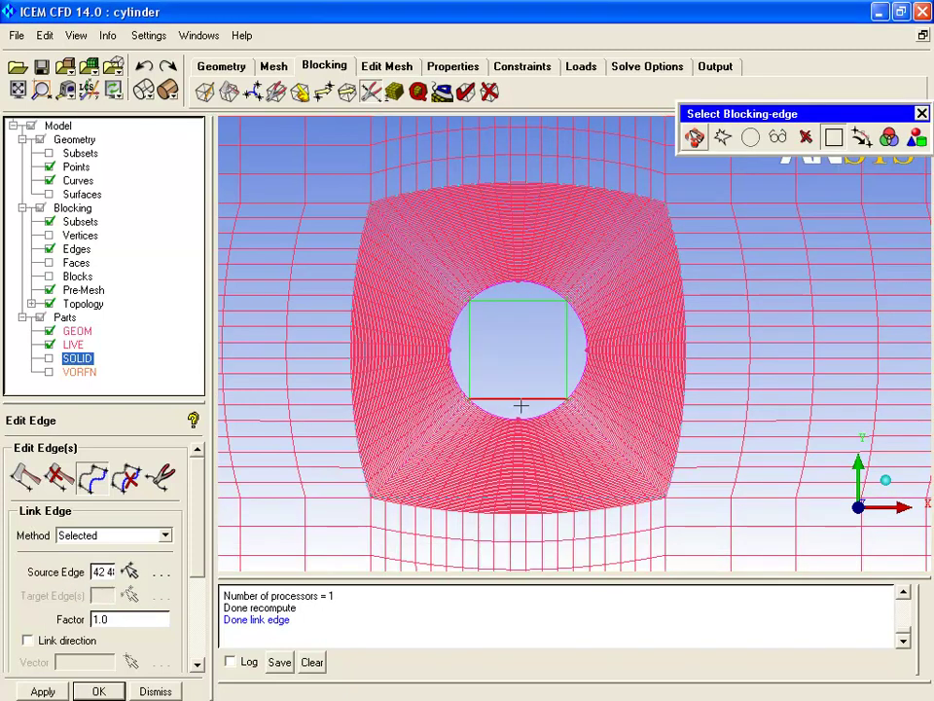
{"action": "left_click", "coordinate": [504, 491]}
{"action": "middle_click", "coordinate": [494, 472]}
{"action": "left_click", "coordinate": [294, 413]}
{"action": "right_click", "coordinate": [312, 396]}
Set 40 nodes on the upper and lower edges of the inner block and the O-grid.
{"action": "scroll", "coordinate": [327, 401], "scroll_direction": "down", "scroll_amount": 5}
{"action": "scroll", "coordinate": [396, 407], "scroll_direction": "up", "scroll_amount": 6}
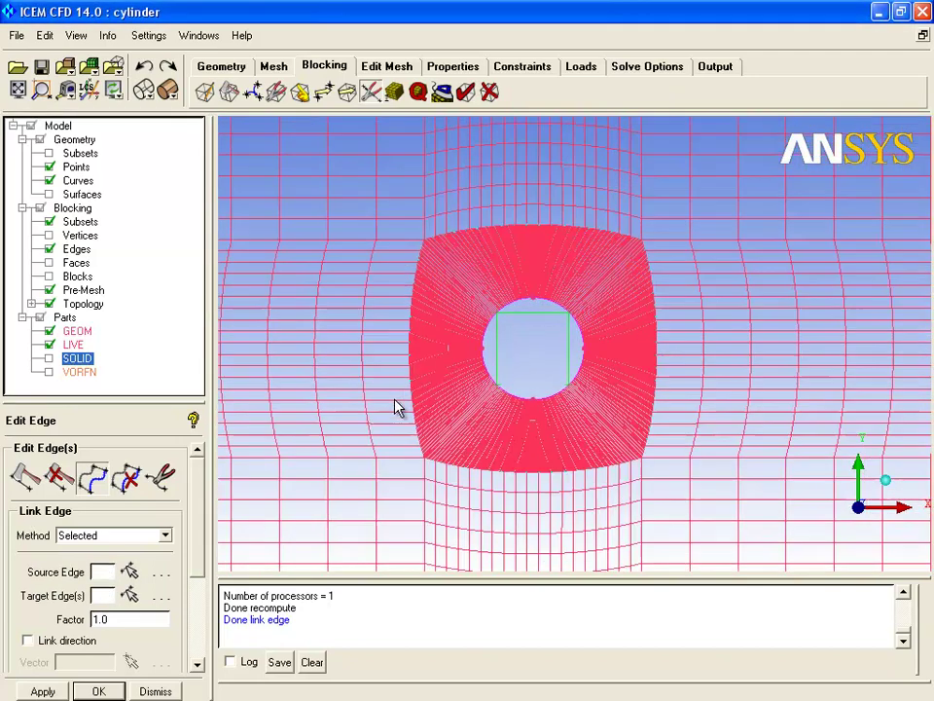
{"action": "scroll", "coordinate": [421, 378], "scroll_direction": "up", "scroll_amount": 3}
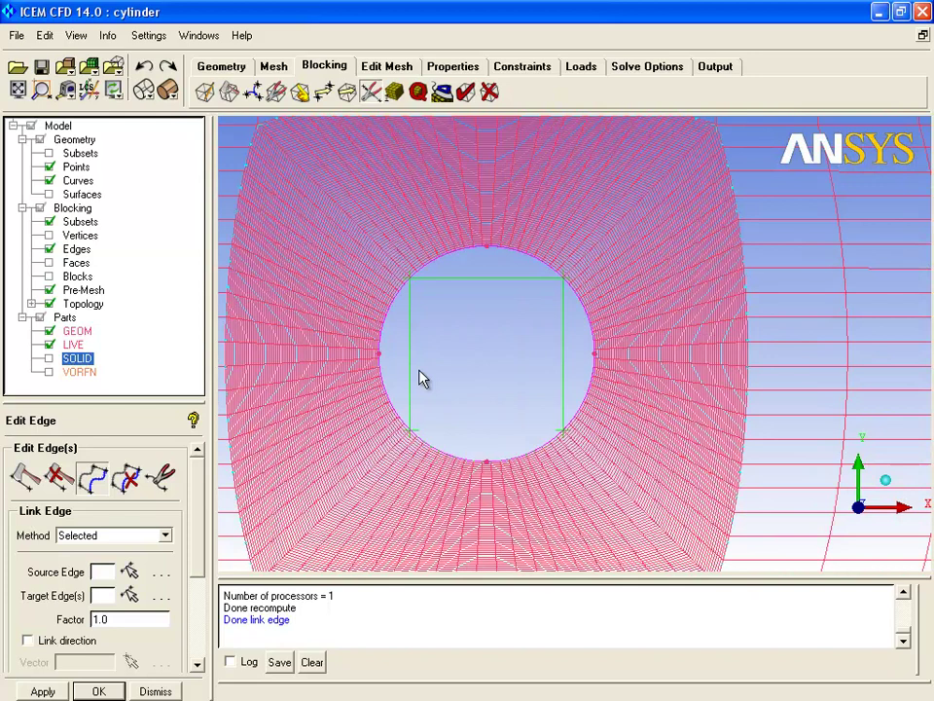
{"action": "scroll", "coordinate": [389, 345], "scroll_direction": "down", "scroll_amount": 2}
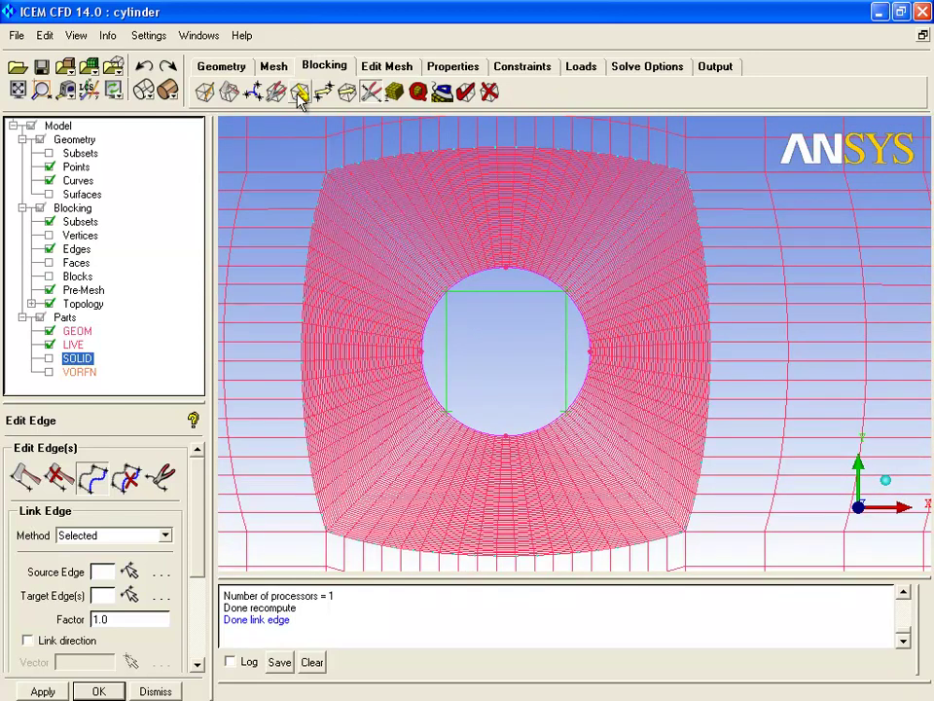
{"action": "left_click", "coordinate": [392, 93]}
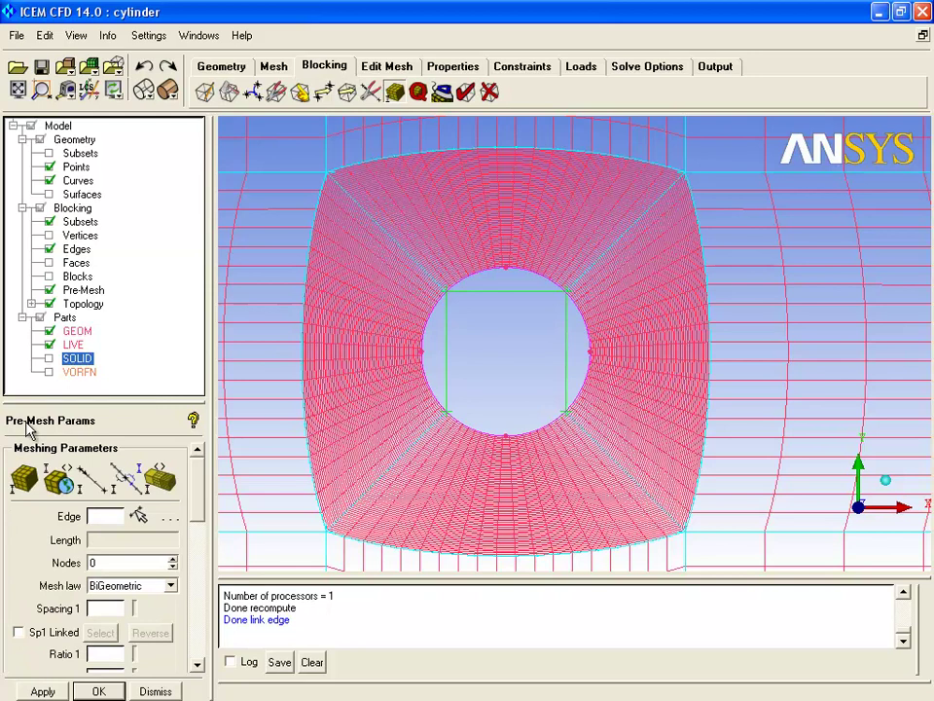
{"action": "left_click", "coordinate": [91, 477]}
{"action": "left_click", "coordinate": [483, 294]}
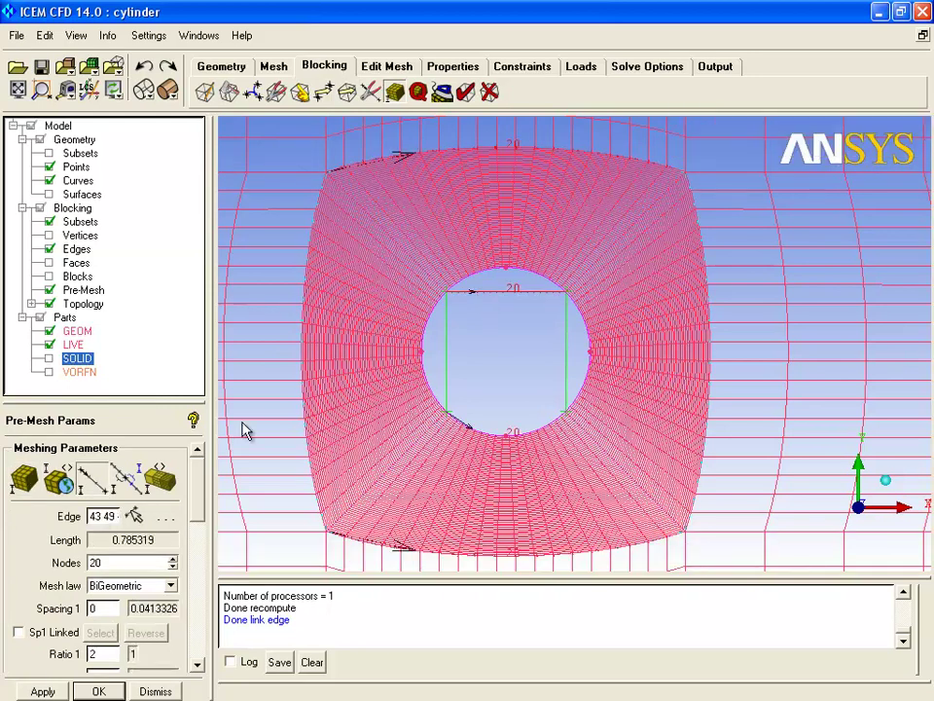
{"action": "double_click", "coordinate": [119, 563]}
{"action": "type", "text": "40"}
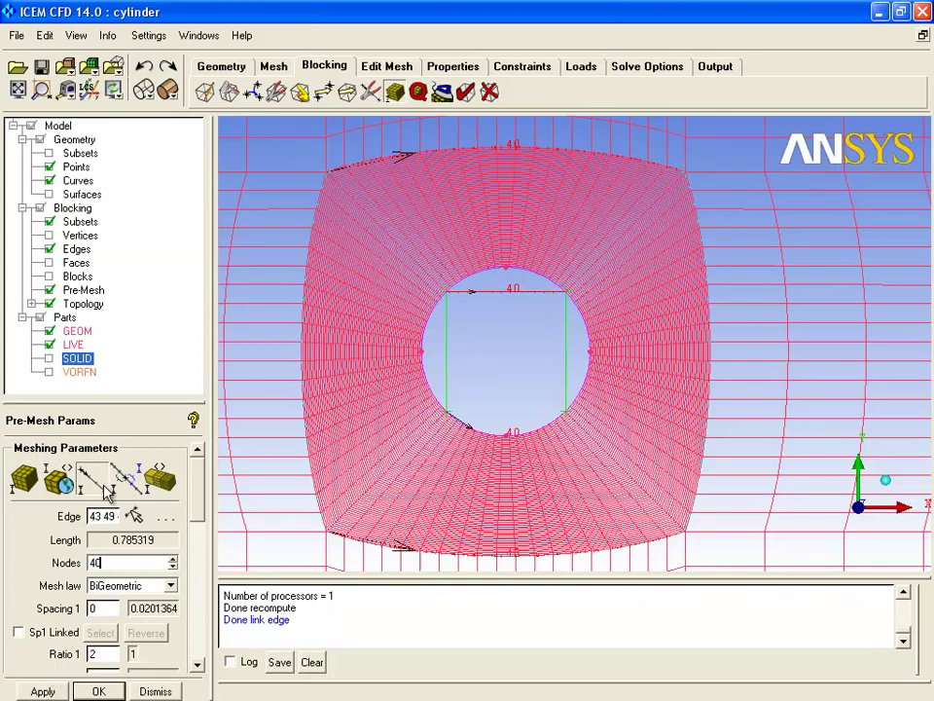
Set 40 nodes on the vertical side edges of the inner block and the O-grid, and recompute the pre-mesh.
{"action": "left_click", "coordinate": [447, 359]}
{"action": "double_click", "coordinate": [116, 563]}
{"action": "type", "text": "4"}
{"action": "key", "text": "Return"}
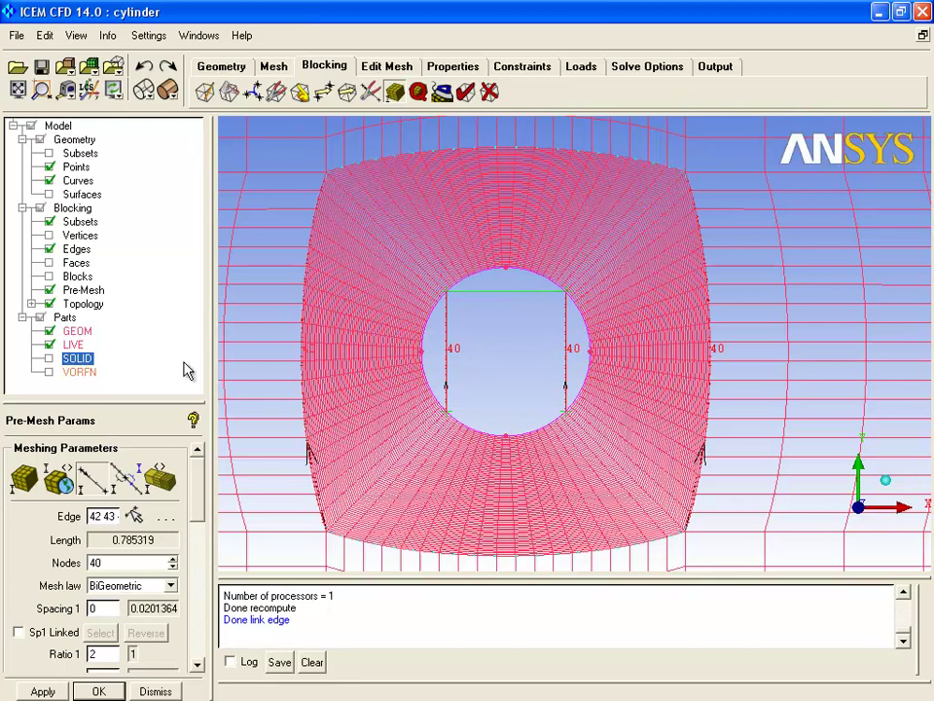
{"action": "right_click", "coordinate": [82, 295]}
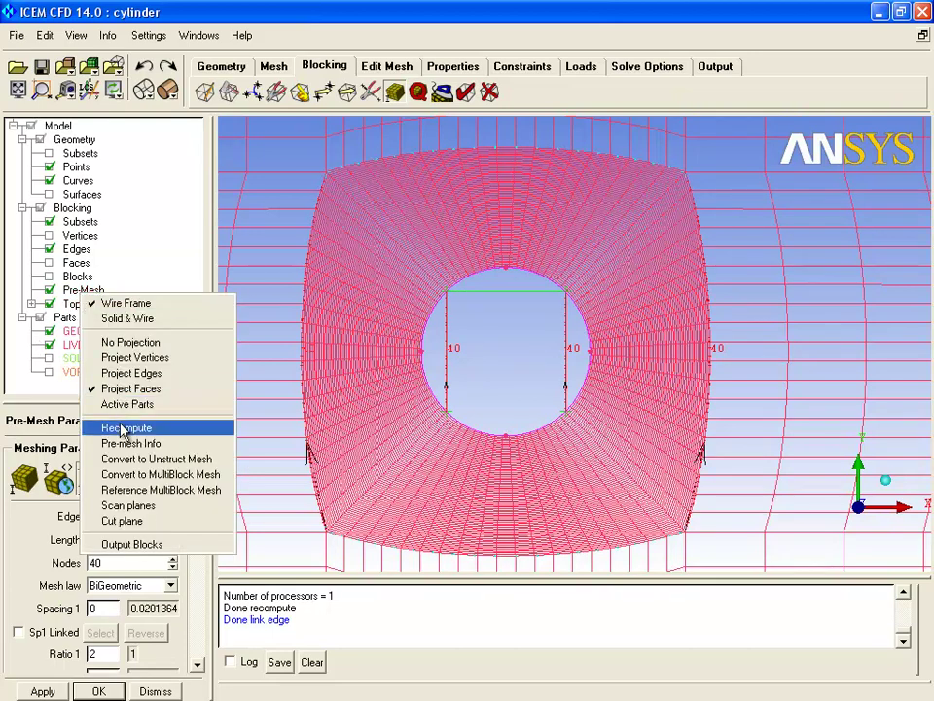
{"action": "left_click", "coordinate": [124, 428]}
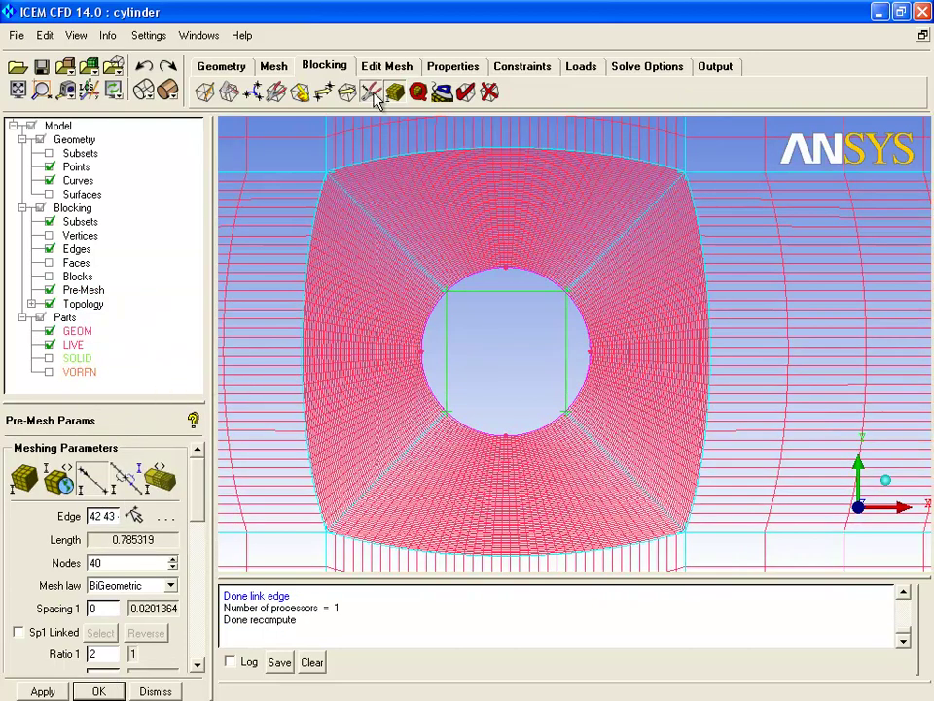
Unlink the shapes of the O-grid's four outer edges and recompute the pre-mesh.
{"action": "left_click", "coordinate": [370, 91]}
{"action": "left_click", "coordinate": [125, 477]}
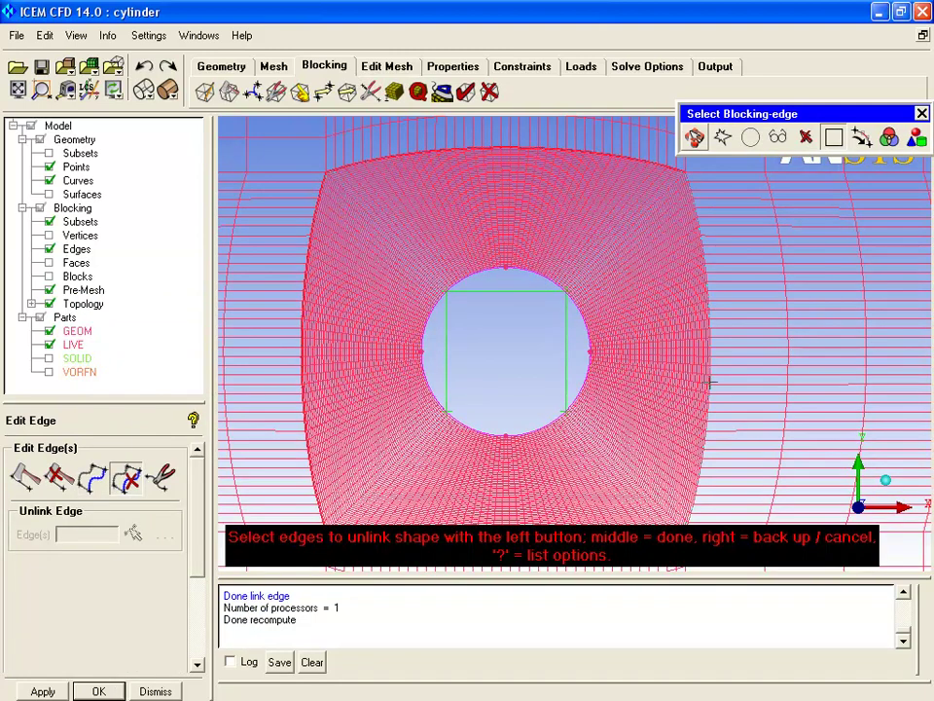
{"action": "scroll", "coordinate": [713, 381], "scroll_direction": "down", "scroll_amount": 2}
{"action": "left_click", "coordinate": [400, 379]}
{"action": "middle_click", "coordinate": [484, 479]}
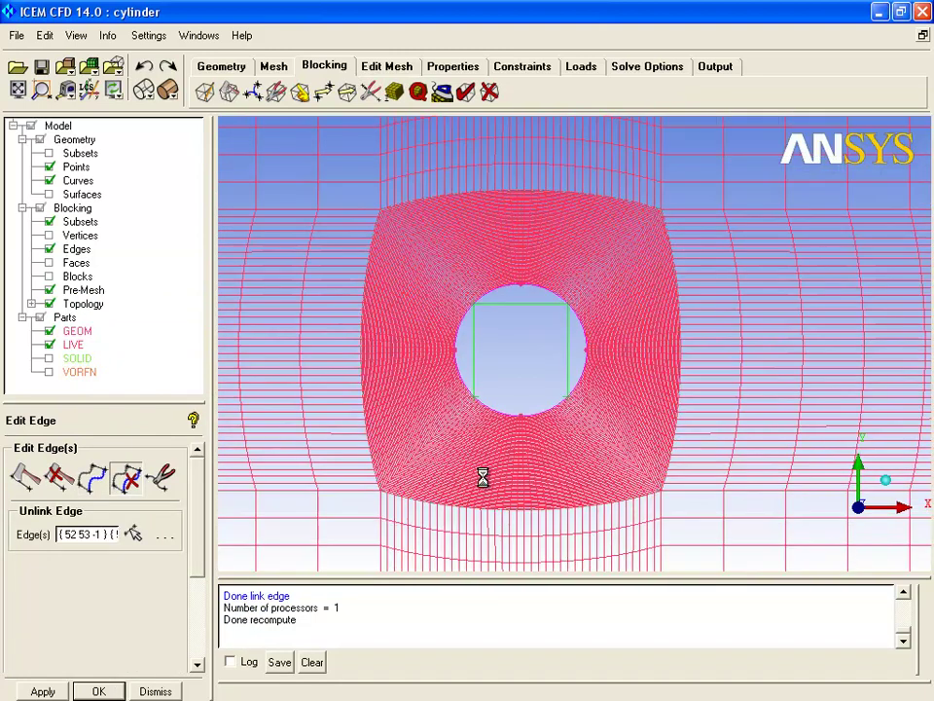
{"action": "left_click", "coordinate": [294, 411]}
{"action": "middle_click", "coordinate": [298, 377]}
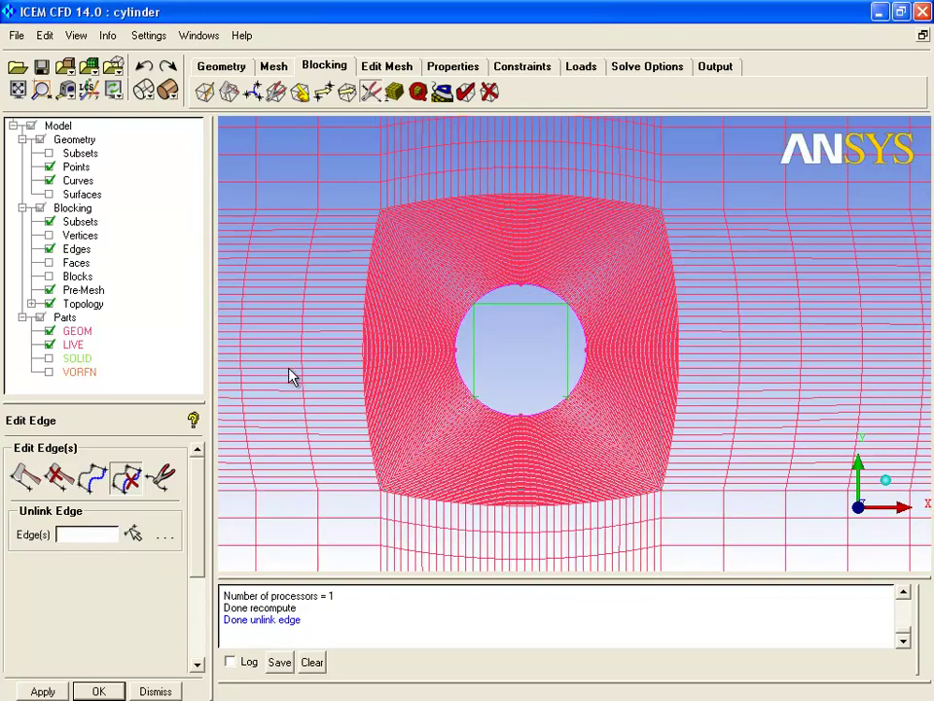
Link the shape of the O-grid's left outer edge to the inner block's left edge with a factor of 2.
{"action": "left_click", "coordinate": [93, 477]}
{"action": "left_click", "coordinate": [475, 356]}
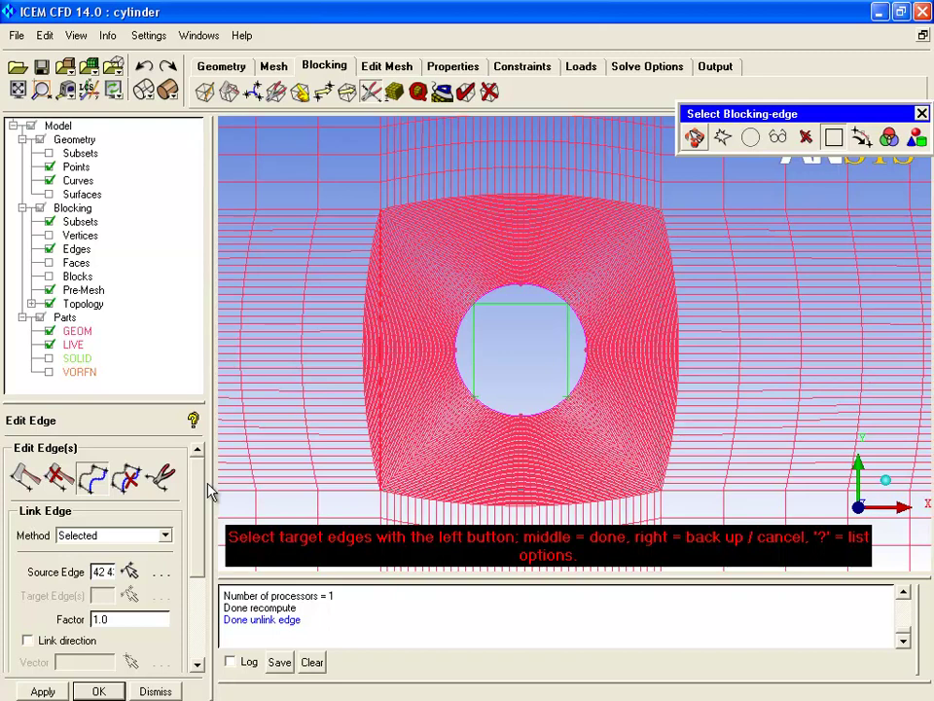
{"action": "left_click_drag", "start_coordinate": [126, 621], "coordinate": [68, 626]}
{"action": "type", "text": "2"}
{"action": "left_click", "coordinate": [60, 690]}
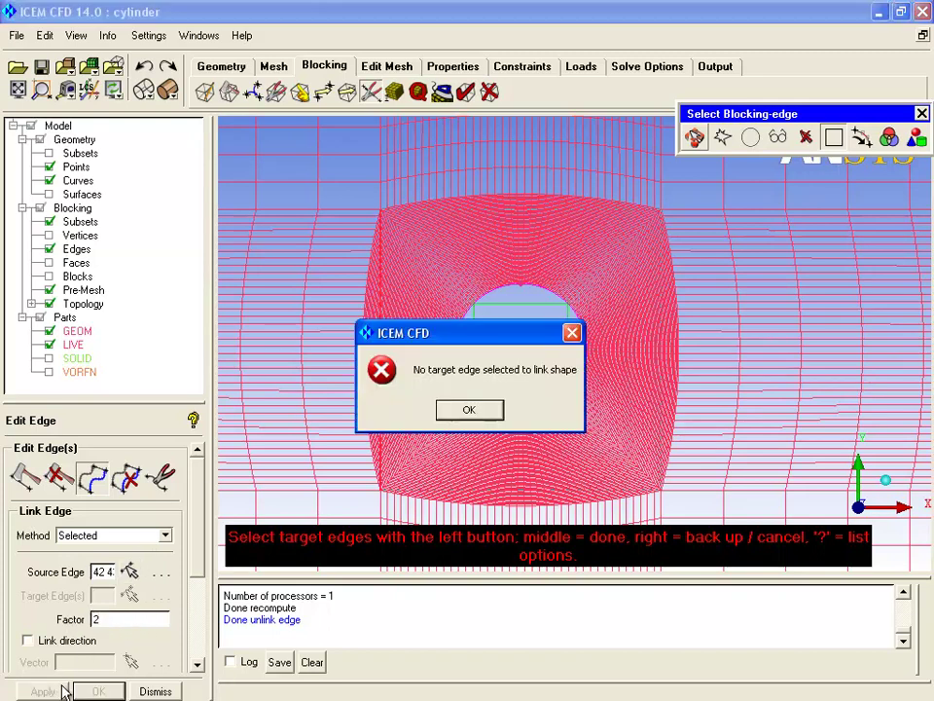
{"action": "left_click", "coordinate": [470, 409]}
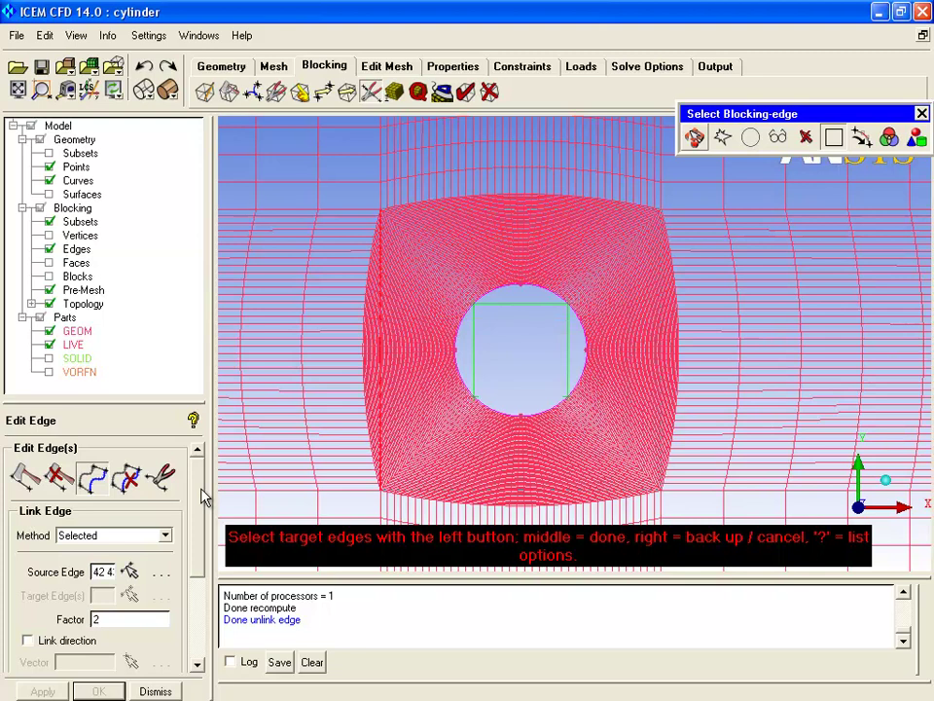
{"action": "left_click", "coordinate": [135, 575]}
{"action": "left_click", "coordinate": [135, 573]}
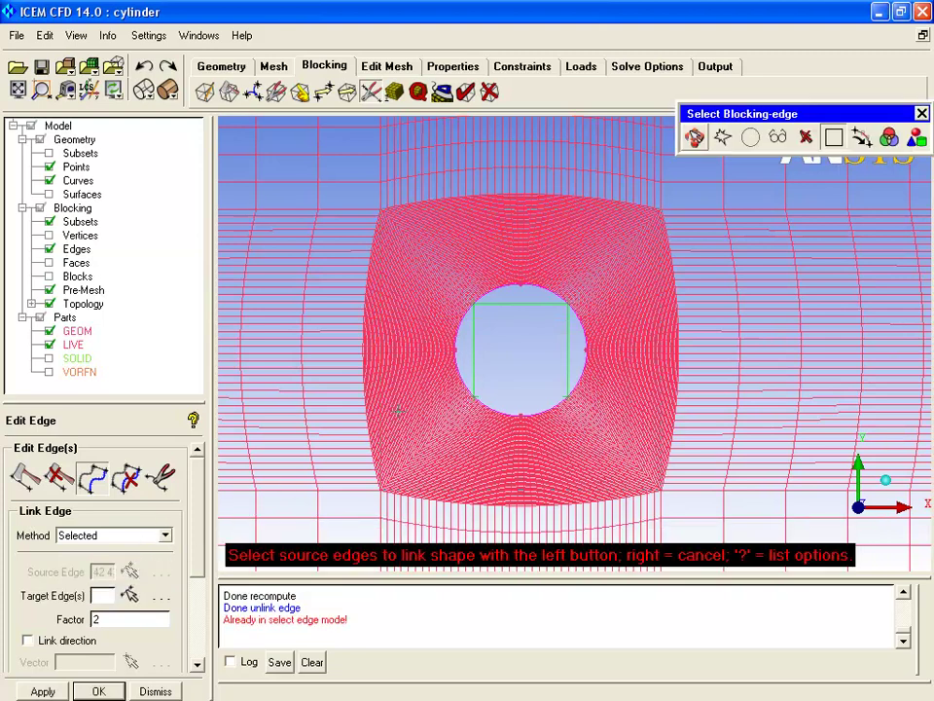
{"action": "left_click", "coordinate": [474, 355]}
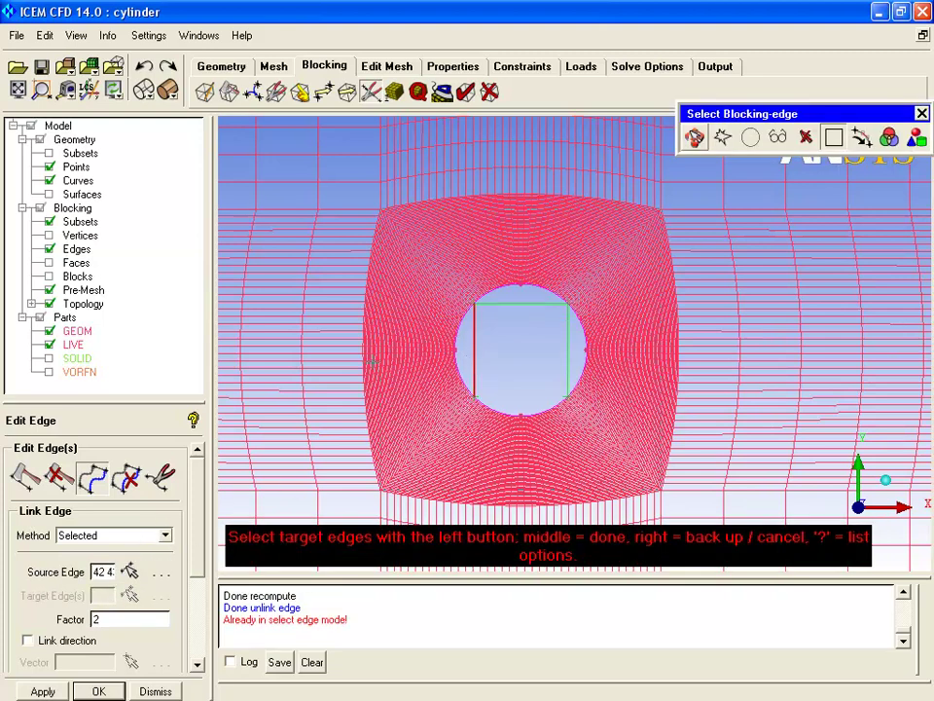
{"action": "left_click", "coordinate": [340, 362]}
{"action": "middle_click", "coordinate": [346, 370]}
{"action": "left_click", "coordinate": [284, 412]}
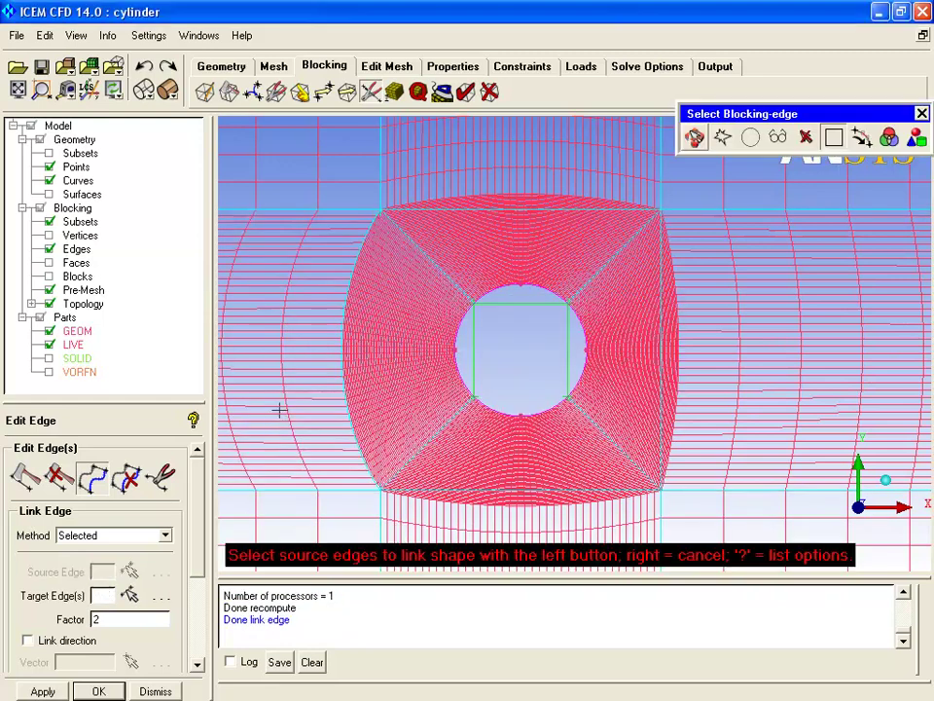
Link the shape of the O-grid's right outer edge to the inner block's right edge with a factor of 2 and recompute the pre-mesh.
{"action": "left_click", "coordinate": [568, 356]}
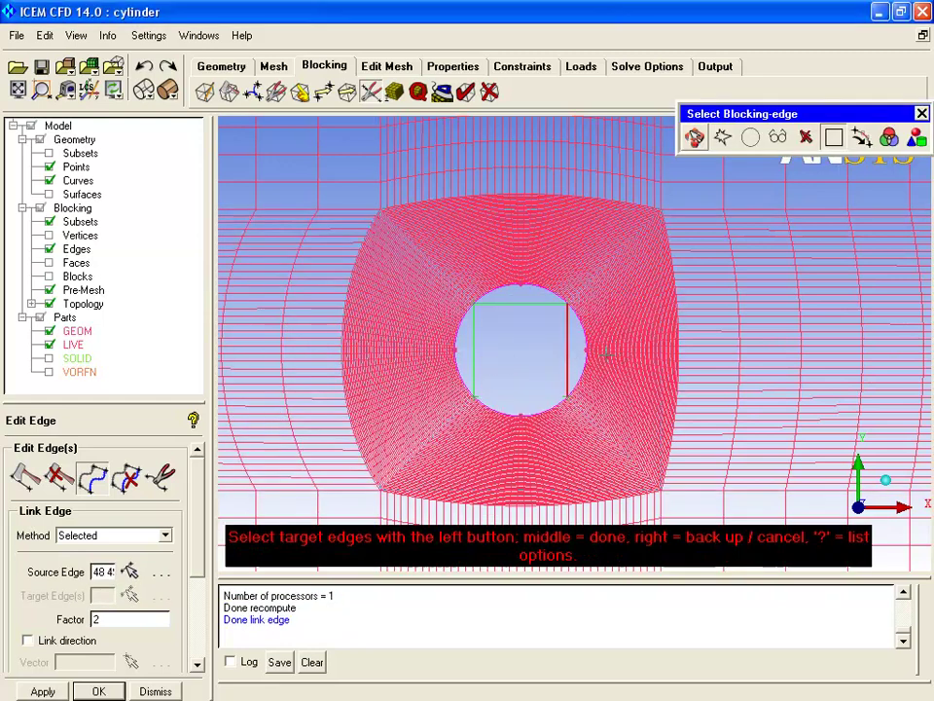
{"action": "left_click", "coordinate": [702, 369]}
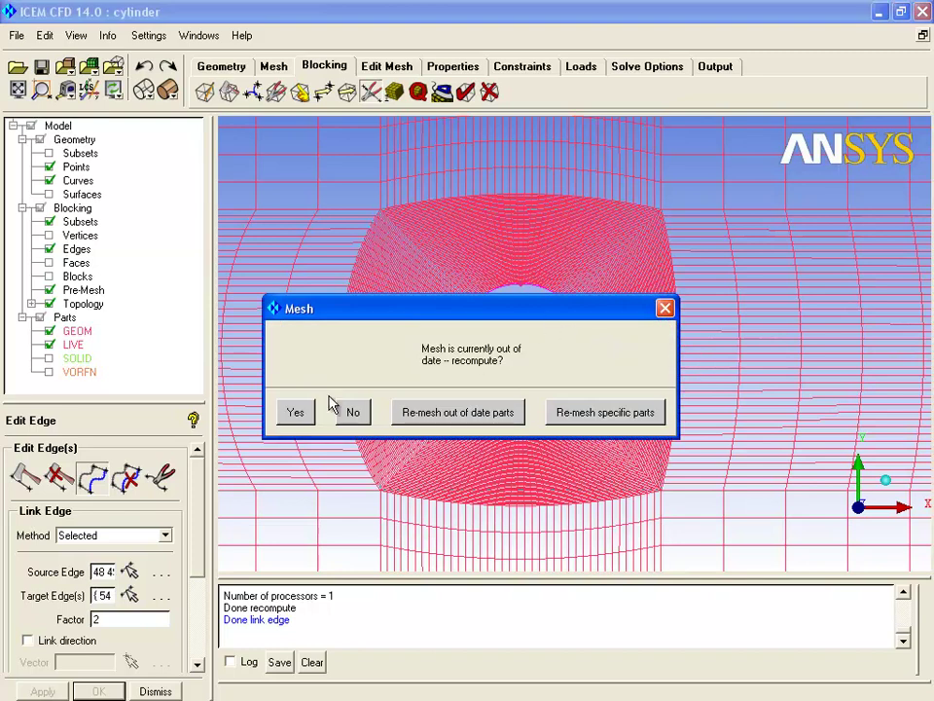
{"action": "left_click", "coordinate": [290, 413]}
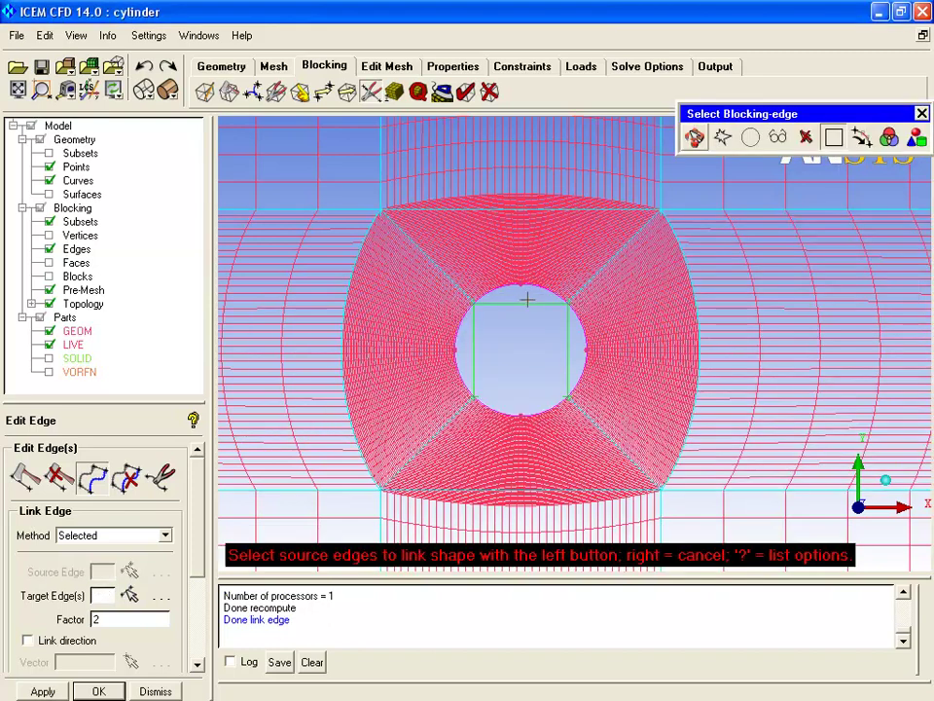
Link the O-grid's upper and lower outer edges to the inner block's corresponding edges with a factor of 2, recomputing the pre-mesh.
{"action": "left_click", "coordinate": [527, 299]}
{"action": "left_click", "coordinate": [626, 319]}
{"action": "left_click", "coordinate": [418, 413]}
{"action": "left_click", "coordinate": [523, 412]}
{"action": "left_click", "coordinate": [502, 488]}
{"action": "left_click", "coordinate": [290, 410]}
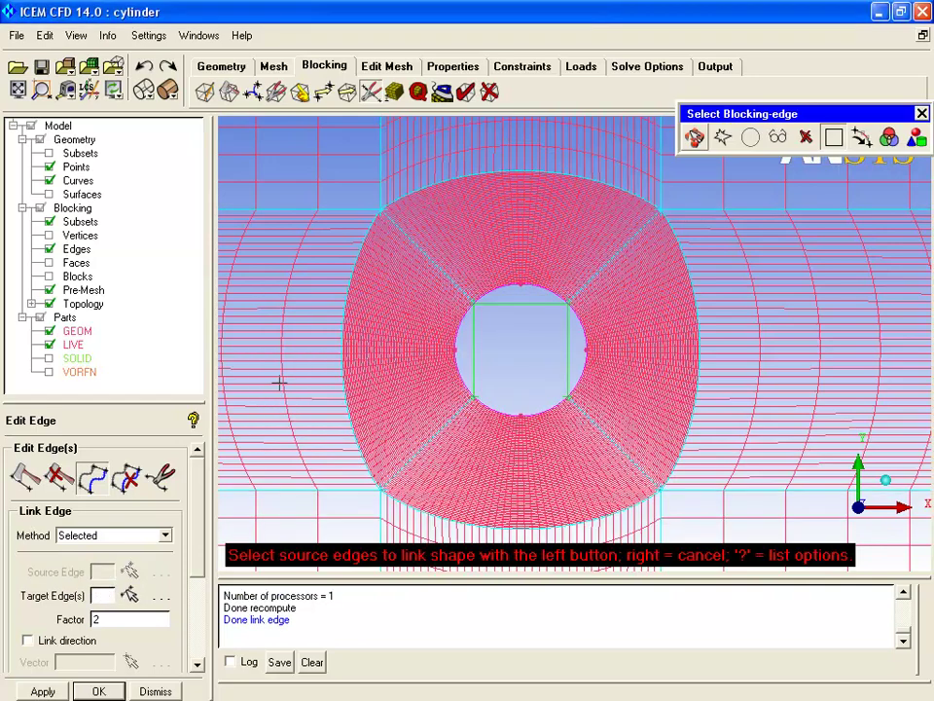
{"action": "right_click", "coordinate": [290, 386]}
{"action": "scroll", "coordinate": [298, 395], "scroll_direction": "up", "scroll_amount": 5}
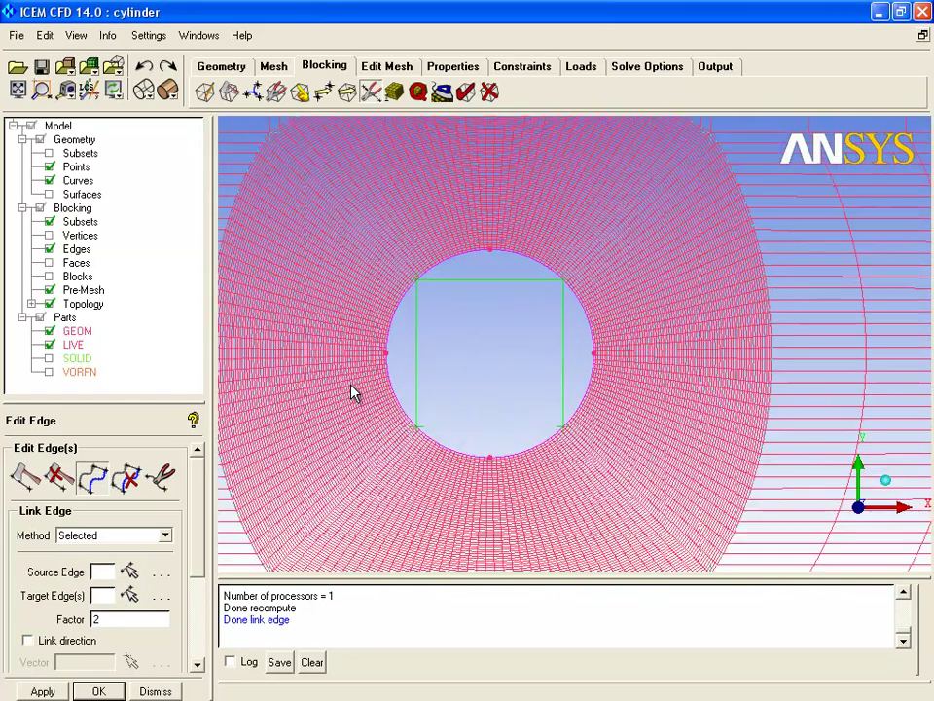
{"action": "scroll", "coordinate": [352, 394], "scroll_direction": "down", "scroll_amount": 4}
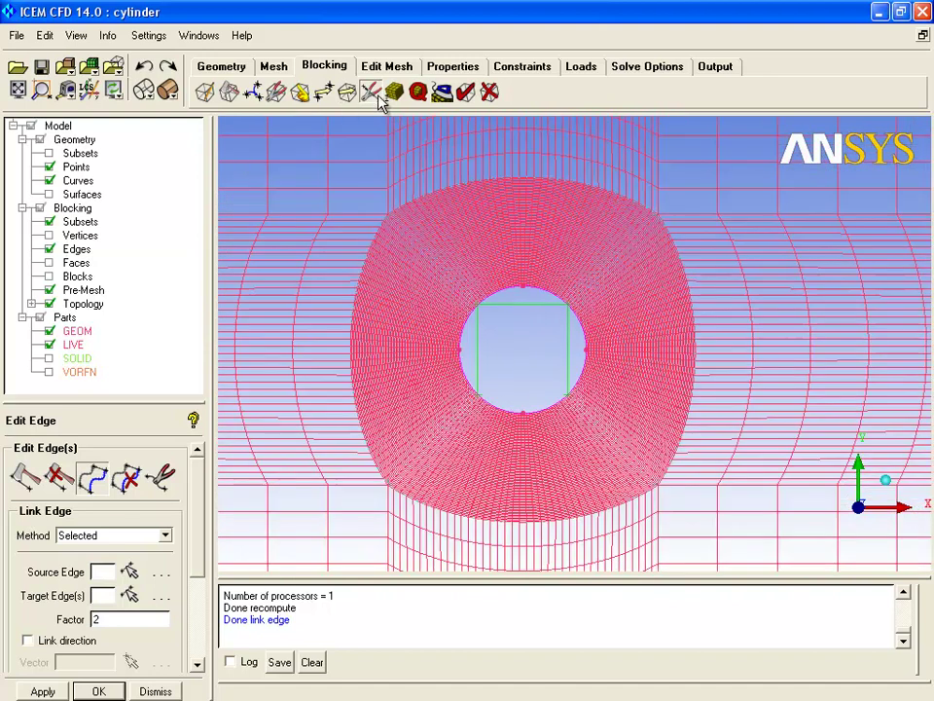
Unlink the shapes of the O-grid's curved outer edges and recompute the pre-mesh.
{"action": "left_click", "coordinate": [129, 475]}
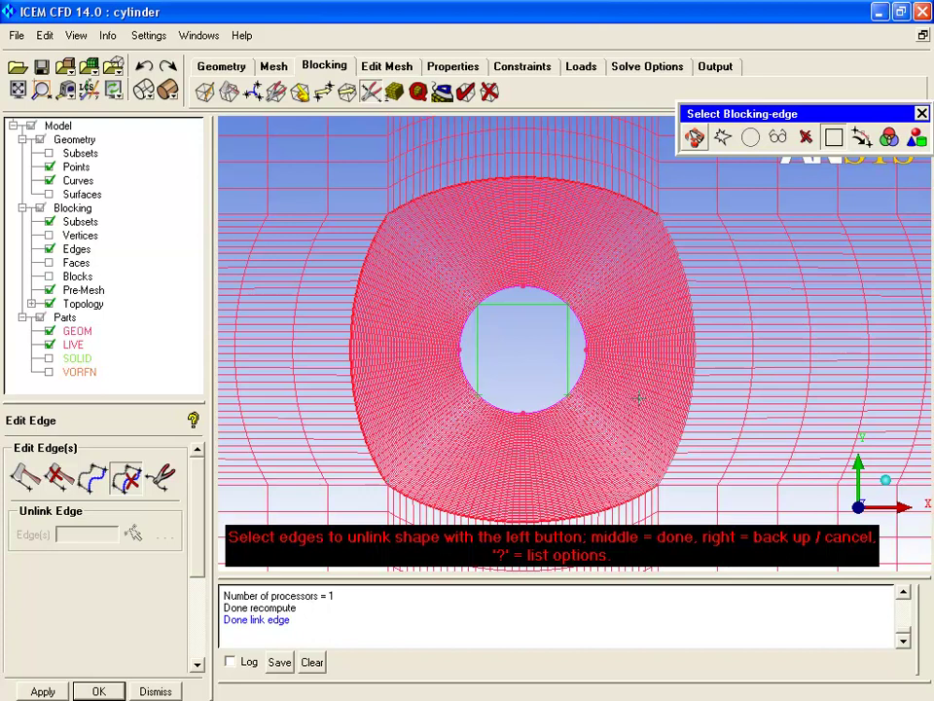
{"action": "left_click", "coordinate": [697, 389]}
{"action": "middle_click", "coordinate": [757, 412]}
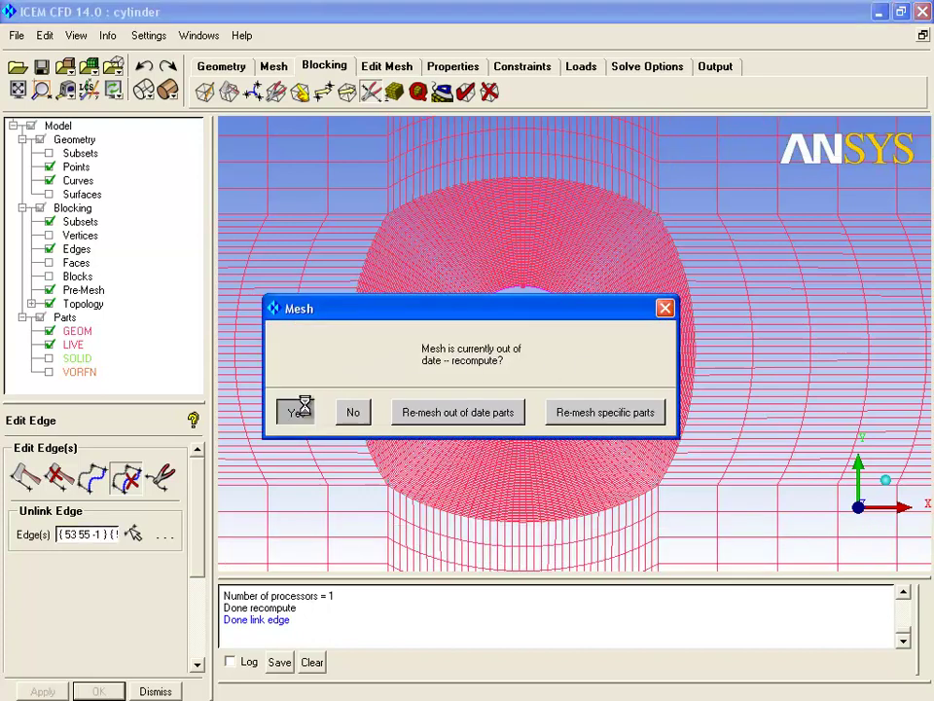
{"action": "left_click", "coordinate": [296, 411]}
Switch edge linking to the Interactive method, using the inner block's upper edge as source and a factor of 3.0.
{"action": "left_click", "coordinate": [92, 476]}
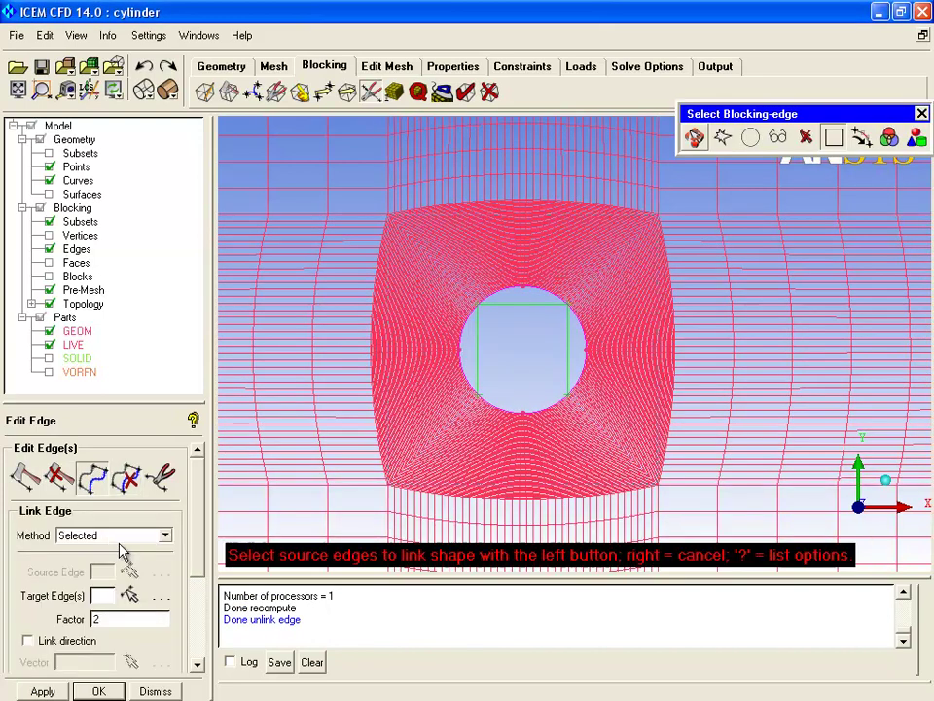
{"action": "left_click", "coordinate": [168, 536]}
{"action": "left_click", "coordinate": [118, 563]}
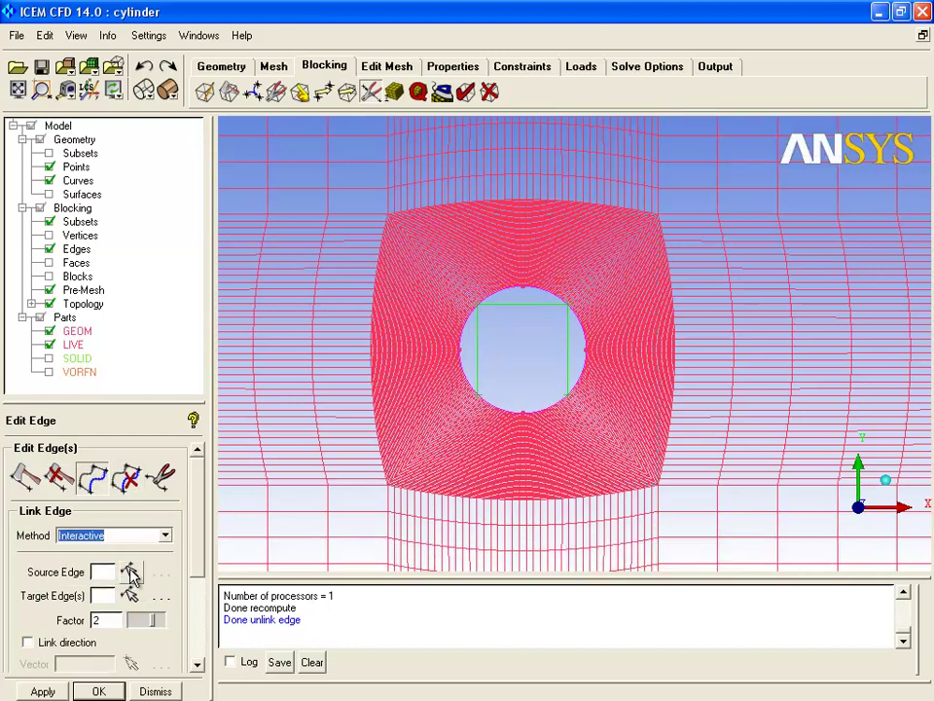
{"action": "left_click", "coordinate": [505, 306]}
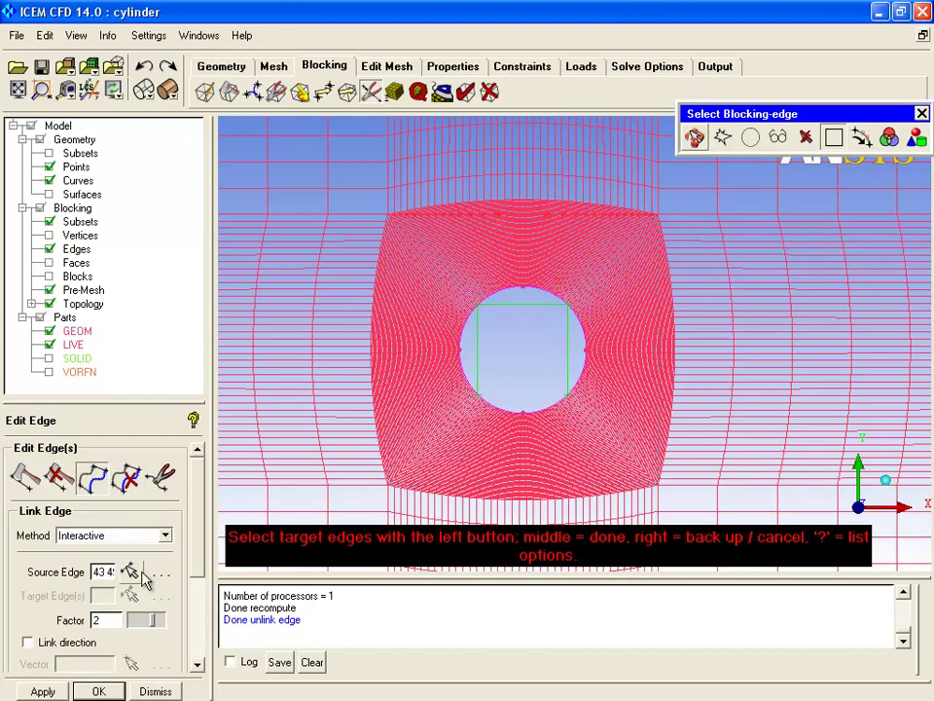
{"action": "middle_click", "coordinate": [526, 313]}
{"action": "left_click", "coordinate": [131, 571]}
{"action": "left_click", "coordinate": [537, 308]}
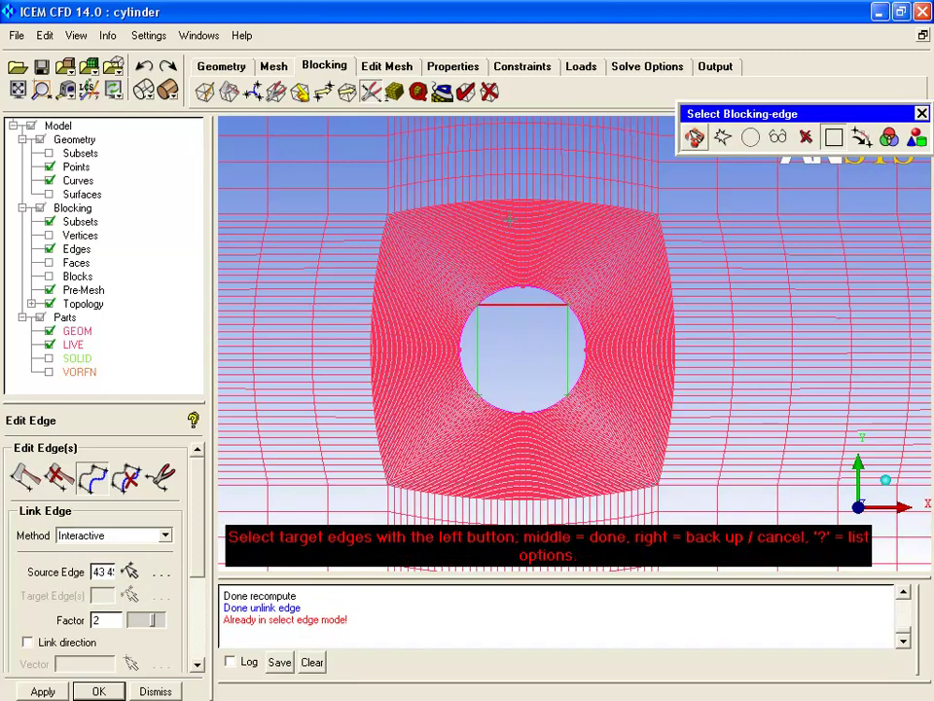
{"action": "left_click_drag", "start_coordinate": [151, 635], "coordinate": [171, 631]}
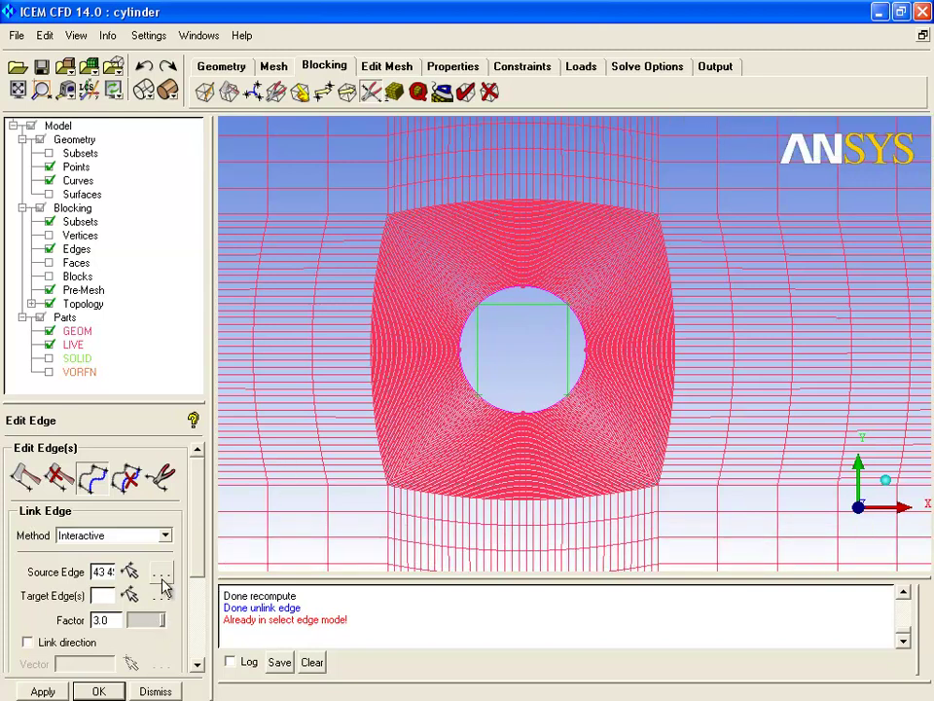
Link the O-grid's upper outer edge to the inner block's upper edge without a link direction and recompute the pre-mesh.
{"action": "left_click", "coordinate": [27, 644]}
{"action": "left_click", "coordinate": [27, 643]}
{"action": "left_click", "coordinate": [131, 572]}
{"action": "left_click", "coordinate": [513, 307]}
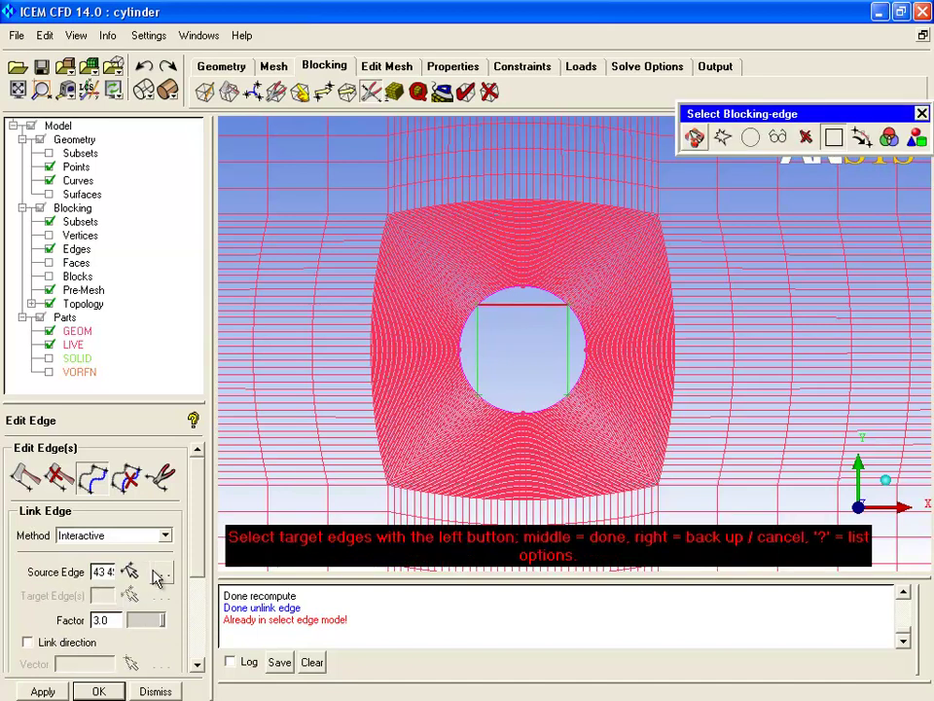
{"action": "left_click", "coordinate": [491, 216]}
{"action": "middle_click", "coordinate": [492, 251]}
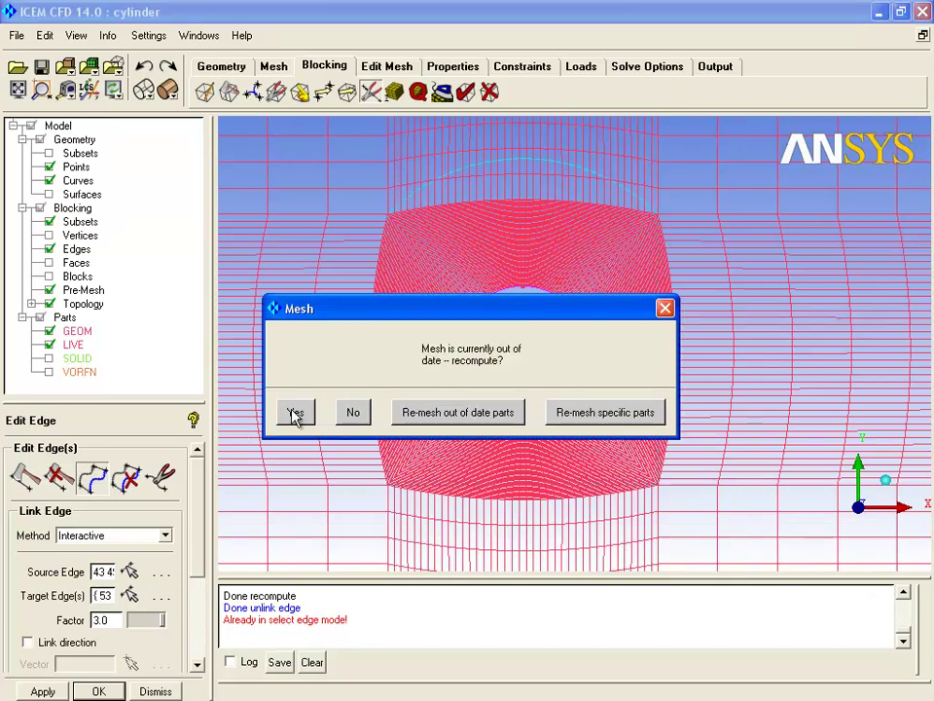
{"action": "left_click", "coordinate": [290, 412]}
{"action": "left_click", "coordinate": [161, 621]}
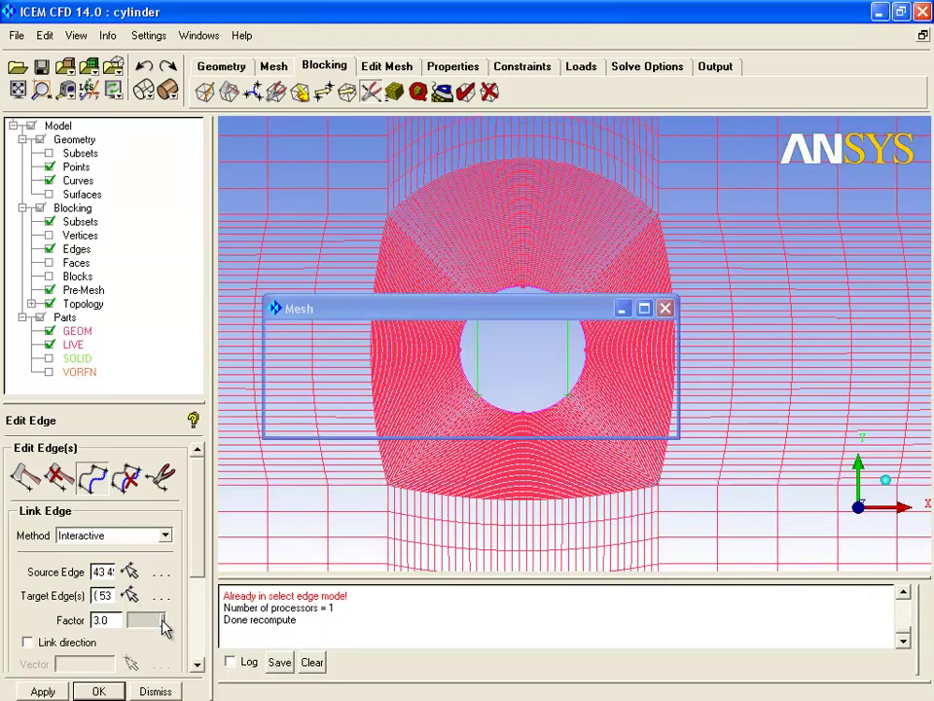
{"action": "left_click", "coordinate": [293, 416]}
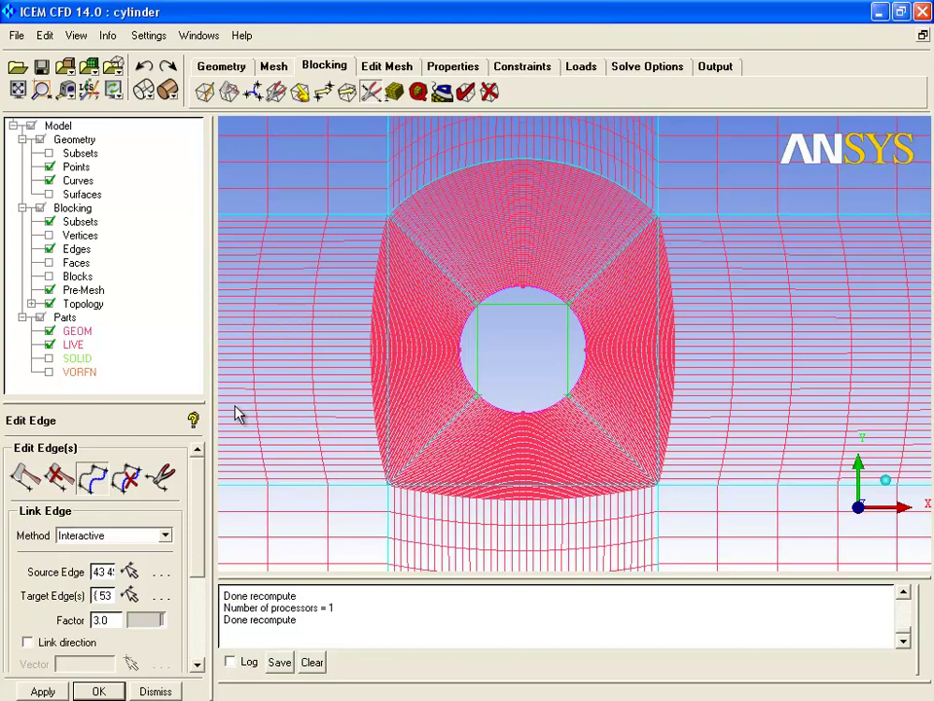
Hide the pre-mesh, set the link factor of the O-grid's upper outer edge to 2.0 and apply the link.
{"action": "left_click", "coordinate": [51, 290]}
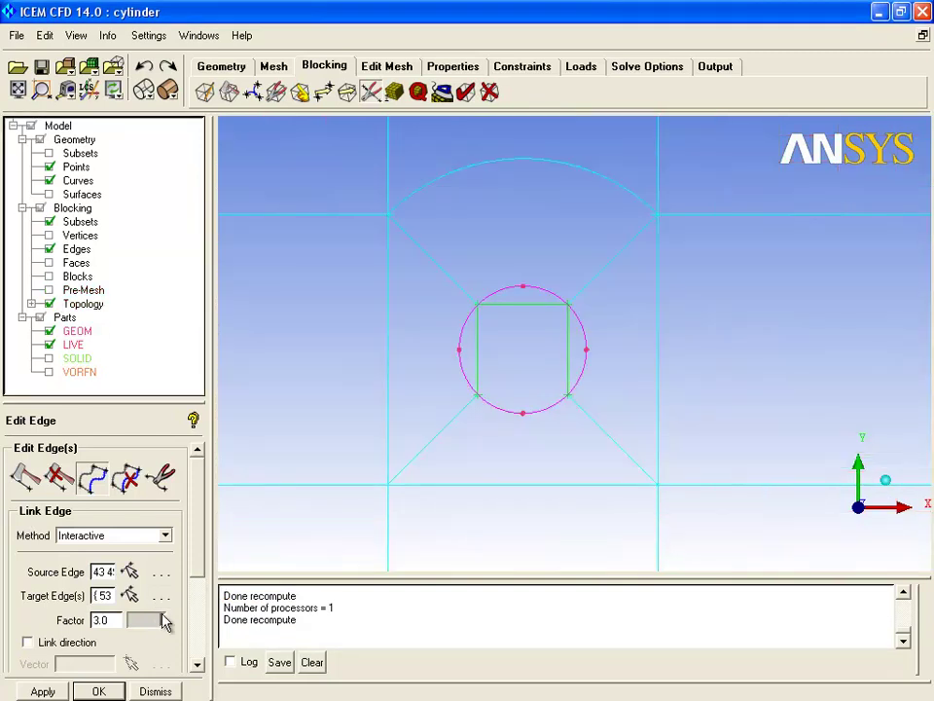
{"action": "left_click_drag", "start_coordinate": [161, 623], "coordinate": [151, 623]}
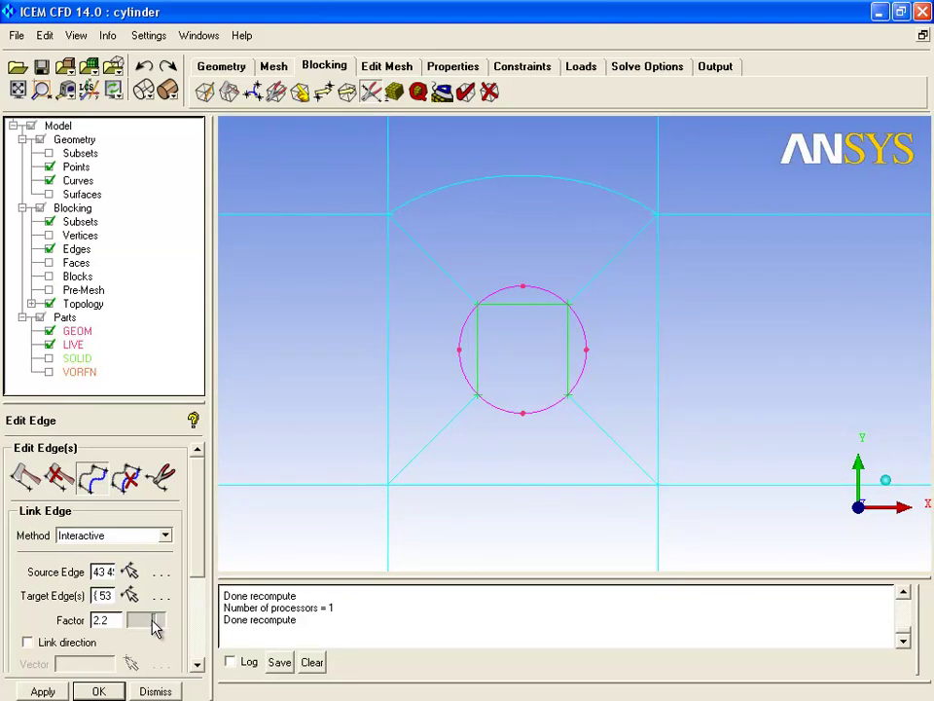
{"action": "left_click_drag", "start_coordinate": [153, 628], "coordinate": [153, 628]}
{"action": "mouse_move", "coordinate": [151, 628]}
{"action": "left_mouse_down"}
{"action": "mouse_move", "coordinate": [162, 630]}
{"action": "mouse_move", "coordinate": [153, 629]}
{"action": "left_mouse_up"}
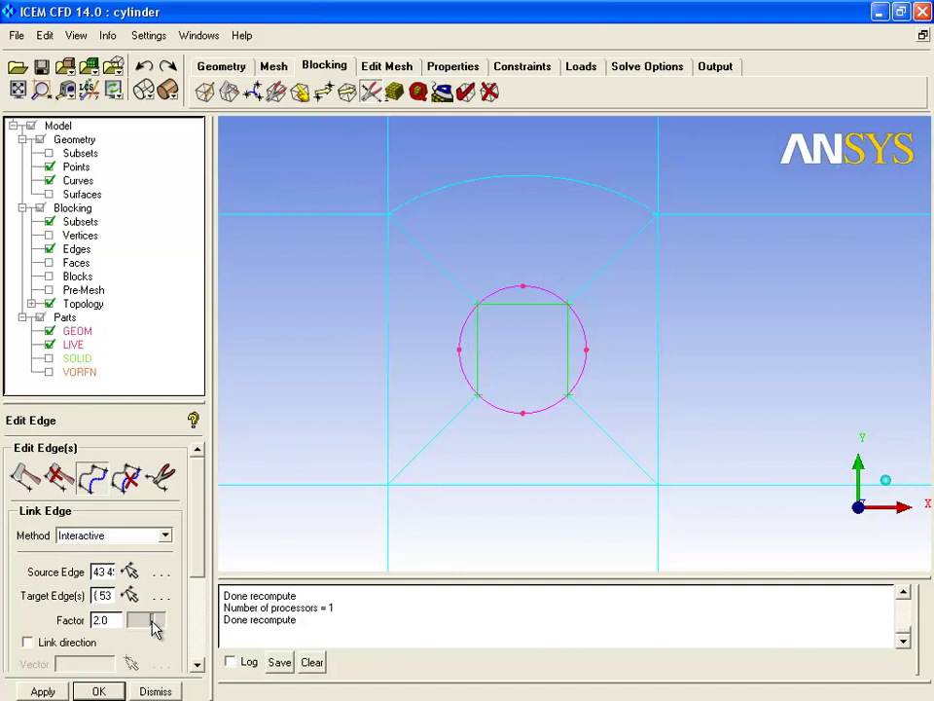
{"action": "left_click", "coordinate": [43, 691]}
{"action": "left_click", "coordinate": [477, 360]}
{"action": "middle_click", "coordinate": [477, 360]}
{"action": "left_click", "coordinate": [428, 369]}
{"action": "left_click", "coordinate": [394, 370]}
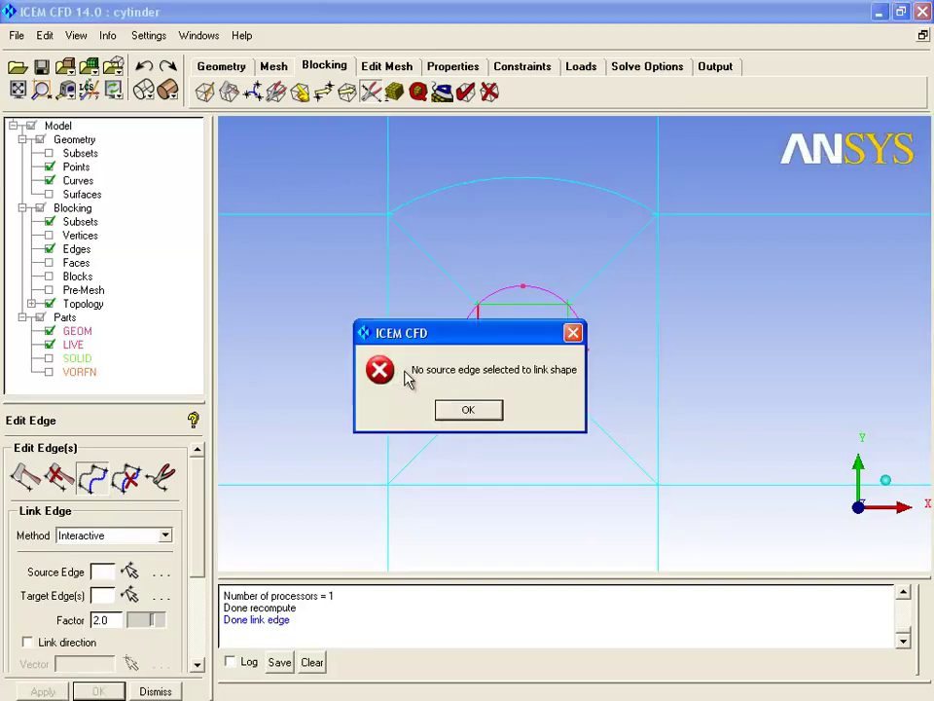
{"action": "left_click", "coordinate": [458, 409]}
{"action": "right_click", "coordinate": [273, 493]}
Using the Selected method, link the O-grid's left and lower outer edges to the inner block's left and lower edges with factor 2.0.
{"action": "left_click", "coordinate": [166, 535]}
{"action": "left_click", "coordinate": [98, 551]}
{"action": "left_click", "coordinate": [464, 362]}
{"action": "left_click", "coordinate": [389, 360]}
{"action": "middle_click", "coordinate": [411, 365]}
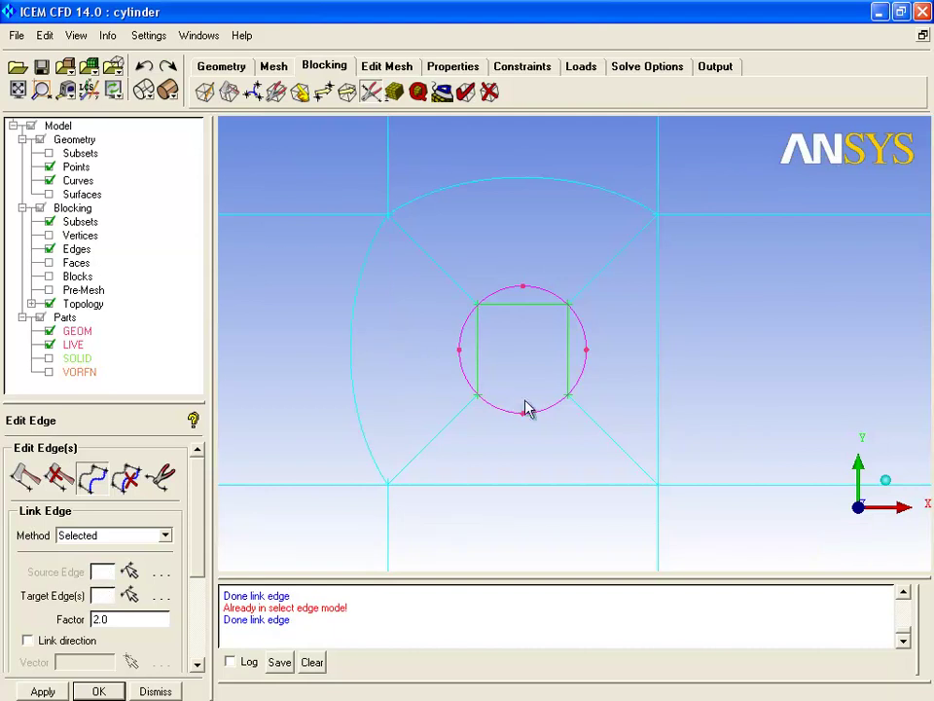
{"action": "left_click", "coordinate": [513, 405]}
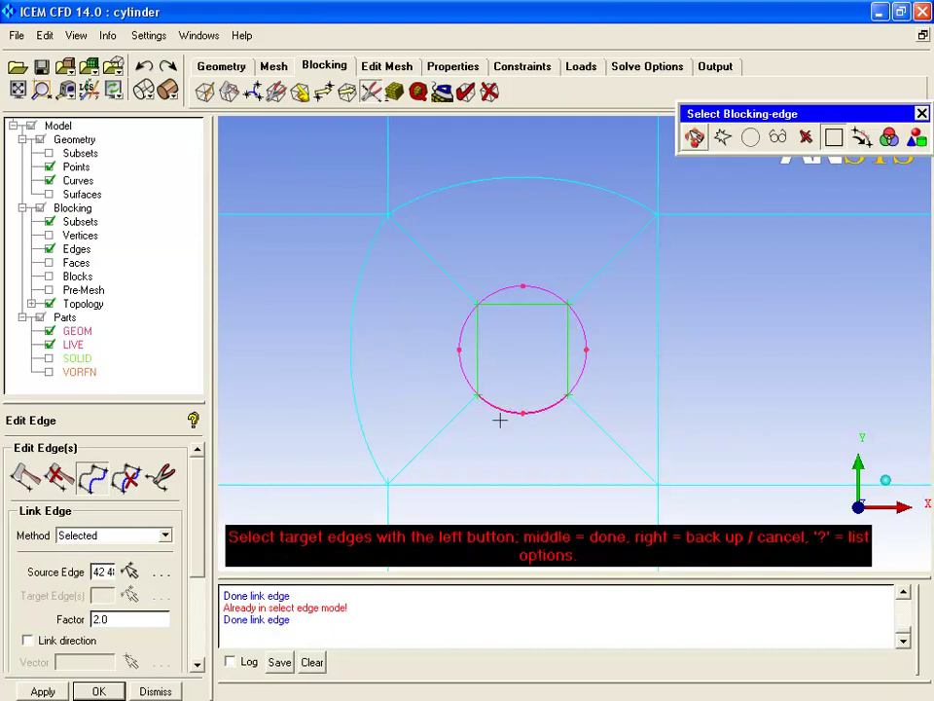
{"action": "left_click", "coordinate": [489, 483]}
{"action": "middle_click", "coordinate": [488, 449]}
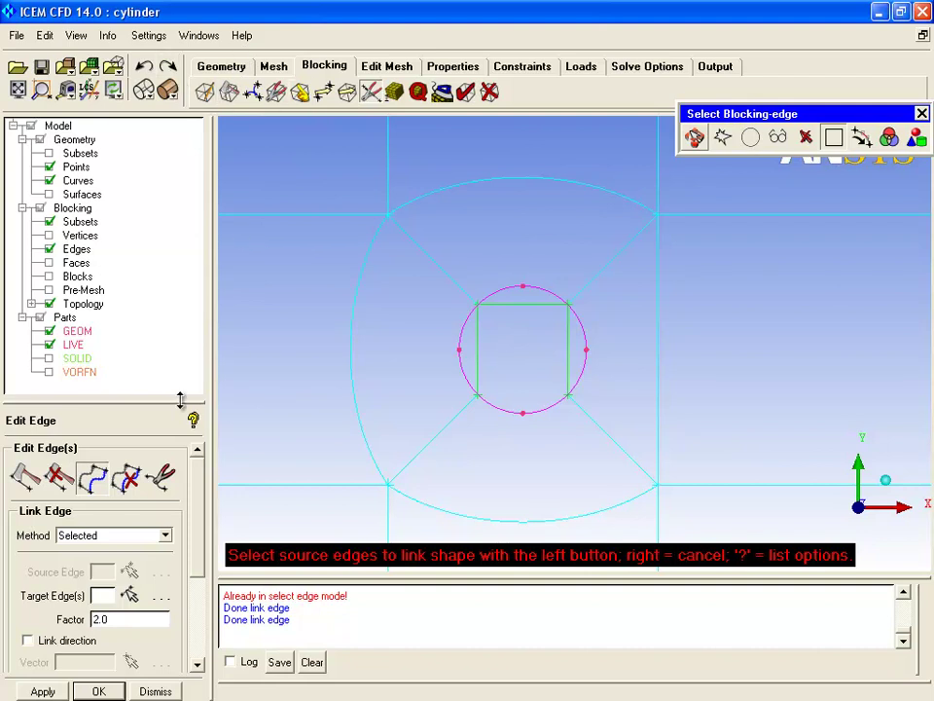
Unlink the shape of the inner block's lower edge along the cylinder.
{"action": "left_click", "coordinate": [129, 478]}
{"action": "left_click", "coordinate": [132, 483]}
{"action": "left_click", "coordinate": [517, 413]}
{"action": "middle_click", "coordinate": [528, 371]}
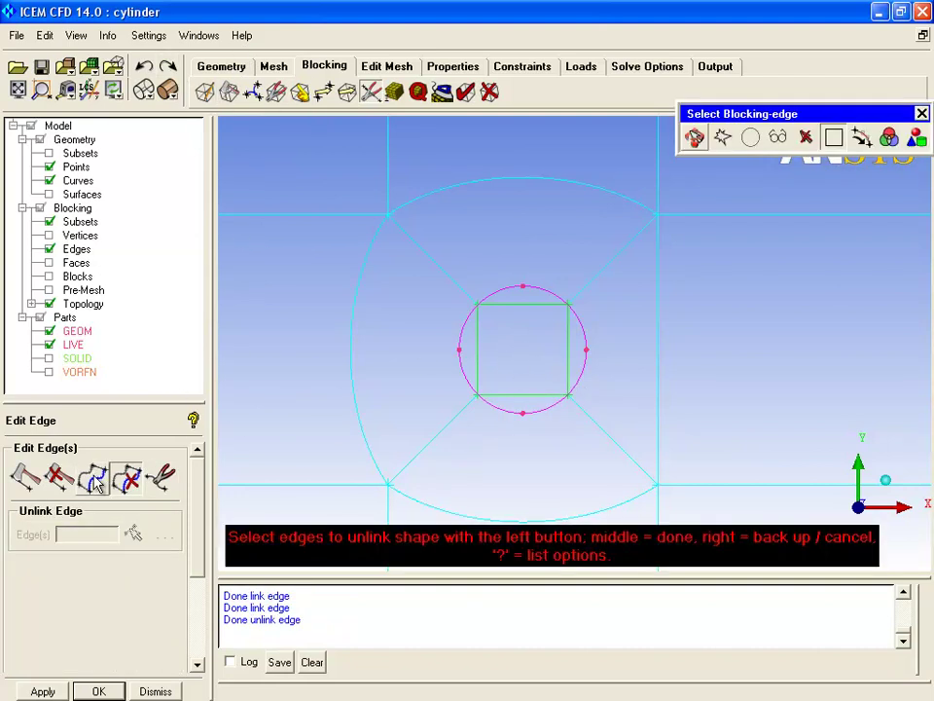
Link the O-grid's right outer edge to the inner block's right edge with a factor of 2.0, and save the project.
{"action": "left_click", "coordinate": [94, 478]}
{"action": "left_click", "coordinate": [569, 358]}
{"action": "left_click", "coordinate": [658, 355]}
{"action": "middle_click", "coordinate": [711, 360]}
{"action": "scroll", "coordinate": [737, 377], "scroll_direction": "down", "scroll_amount": 2}
{"action": "scroll", "coordinate": [735, 377], "scroll_direction": "down", "scroll_amount": 2}
{"action": "scroll", "coordinate": [555, 350], "scroll_direction": "up", "scroll_amount": 1}
{"action": "left_click", "coordinate": [41, 68]}
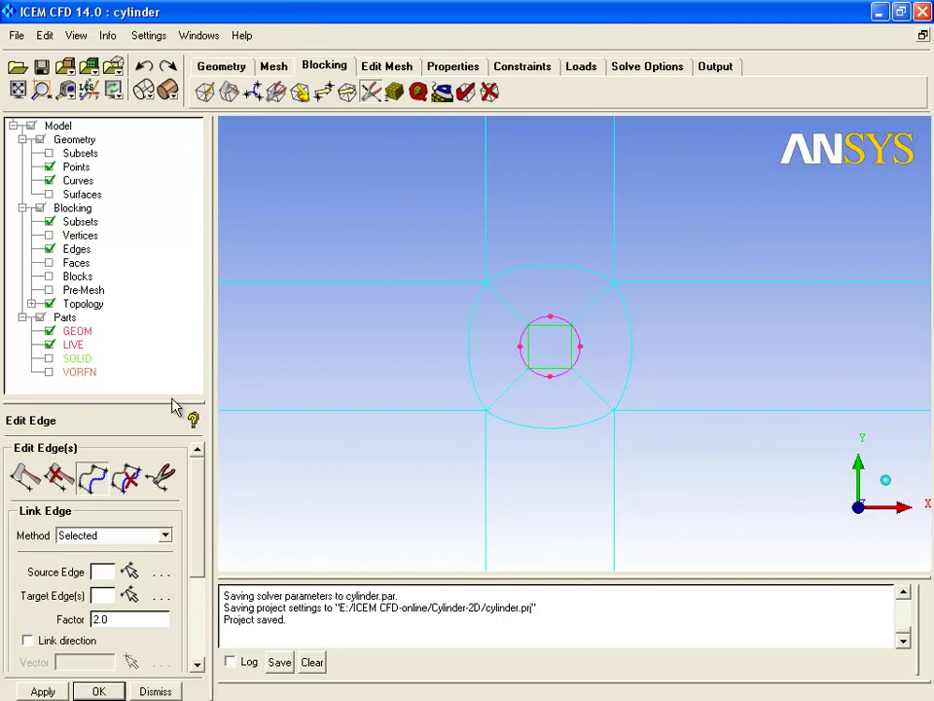
In the edge meshing parameters of the O-grid's upper-left diagonal edge, set Spacing 2 to 0.001.
{"action": "left_click", "coordinate": [395, 90]}
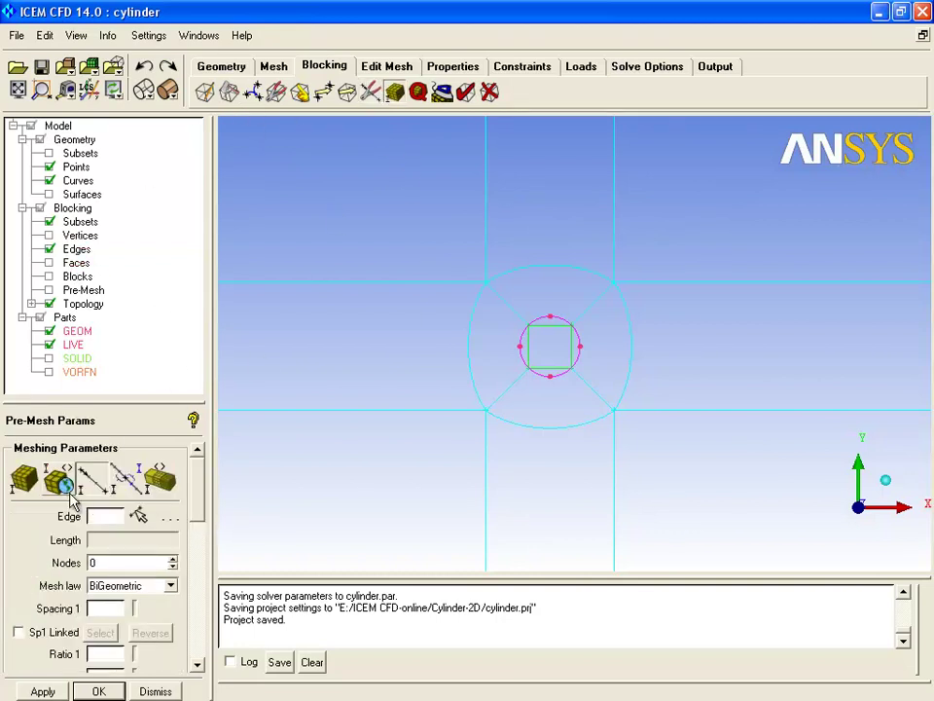
{"action": "left_click", "coordinate": [92, 487]}
{"action": "left_click", "coordinate": [506, 302]}
{"action": "middle_click", "coordinate": [438, 386]}
{"action": "scroll", "coordinate": [438, 385], "scroll_direction": "up", "scroll_amount": 3}
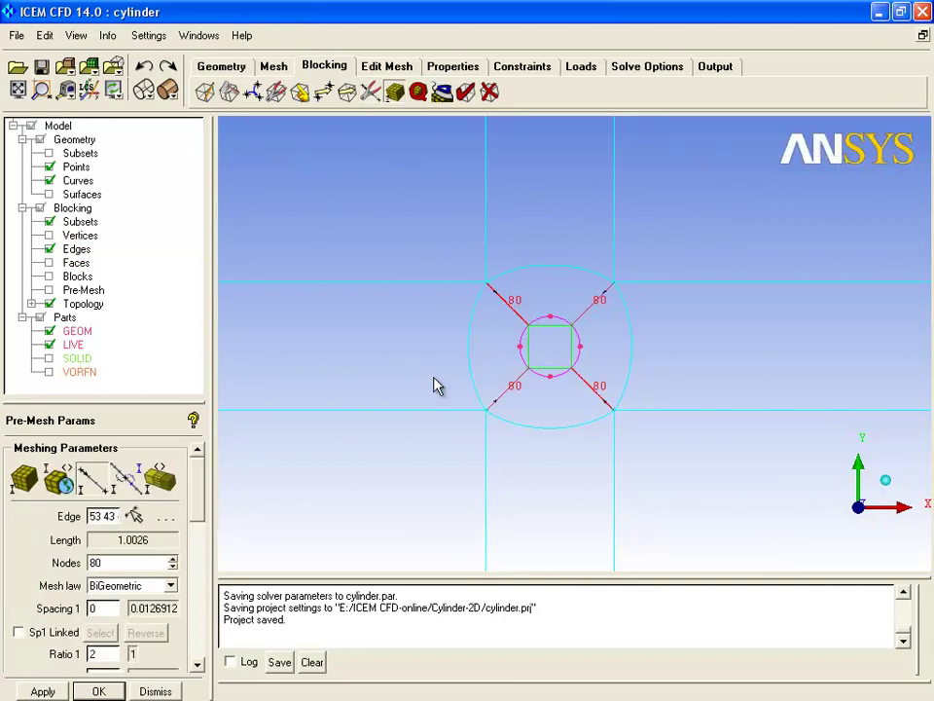
{"action": "left_click_drag", "start_coordinate": [201, 504], "coordinate": [205, 543]}
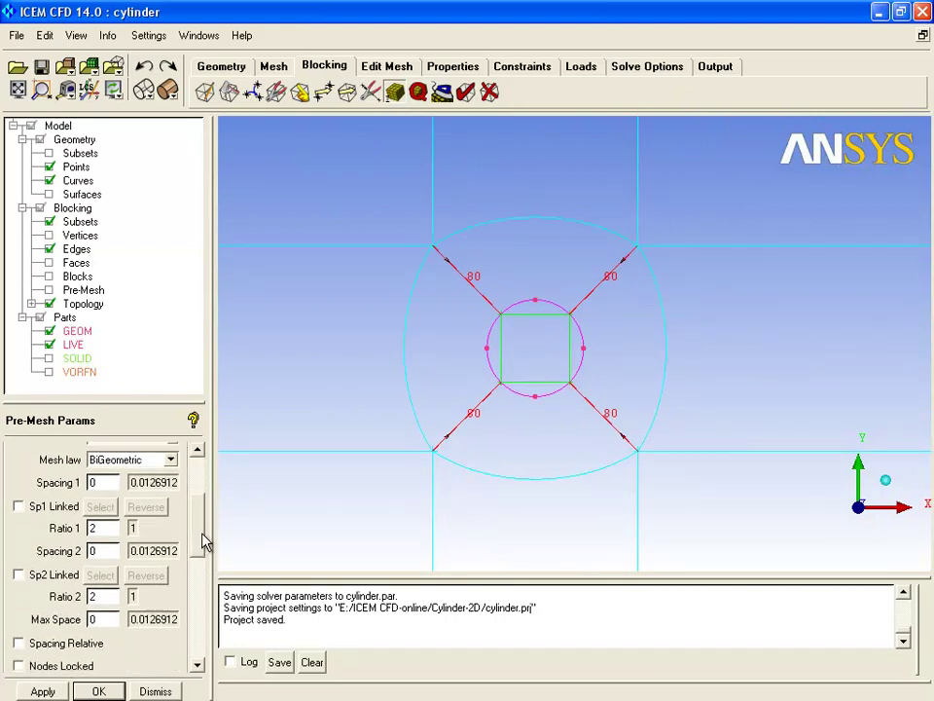
{"action": "double_click", "coordinate": [93, 596]}
{"action": "double_click", "coordinate": [91, 550]}
{"action": "type", "text": "1"}
{"action": "left_click_drag", "start_coordinate": [104, 552], "coordinate": [68, 554]}
{"action": "type", "text": "0.001"}
Set Ratio 2 of the O-grid's diagonal edge to 1.15, apply it, and show the recomputed pre-mesh around the cylinder.
{"action": "double_click", "coordinate": [93, 597]}
{"action": "type", "text": "1"}
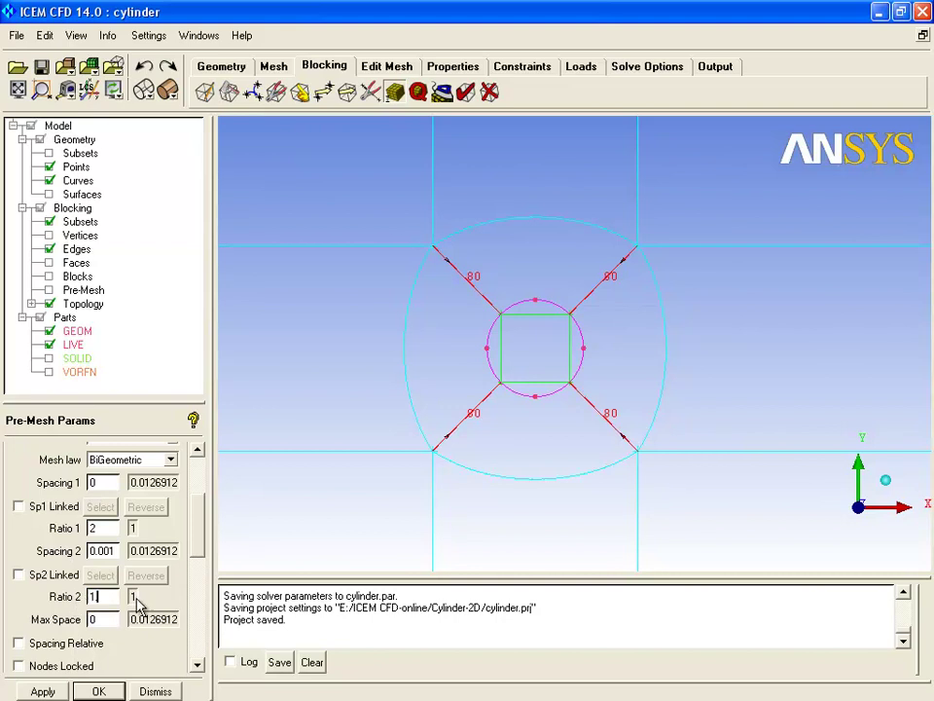
{"action": "type", "text": ".15"}
{"action": "scroll", "coordinate": [198, 553], "scroll_direction": "up", "scroll_amount": 3}
{"action": "left_click", "coordinate": [42, 692]}
{"action": "left_click", "coordinate": [49, 290]}
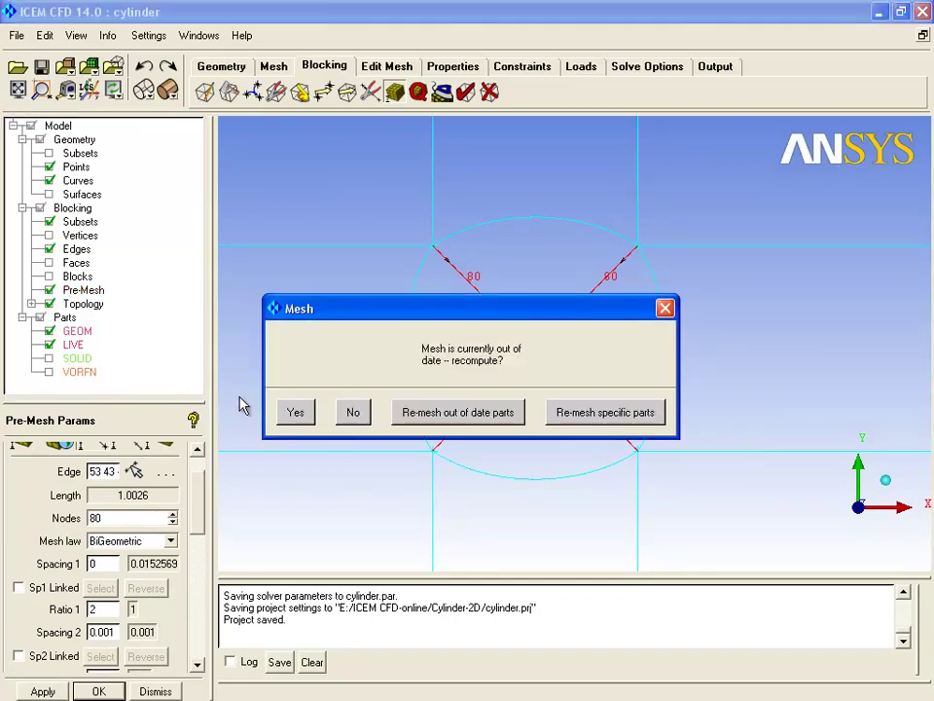
{"action": "left_click", "coordinate": [293, 412]}
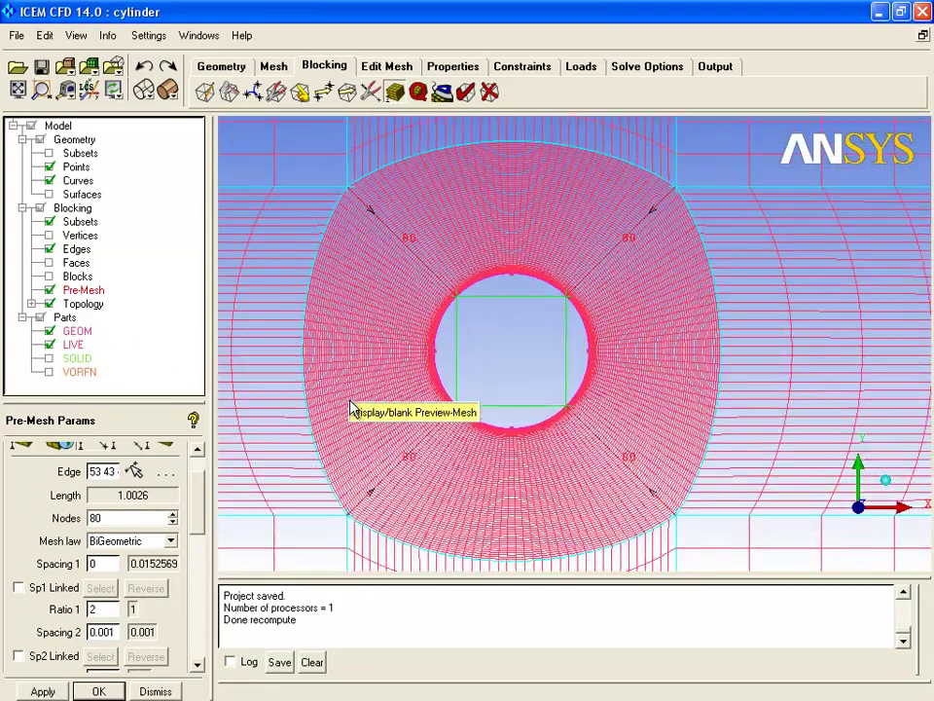
{"action": "scroll", "coordinate": [353, 409], "scroll_direction": "up", "scroll_amount": 2}
{"action": "scroll", "coordinate": [478, 425], "scroll_direction": "up", "scroll_amount": 2}
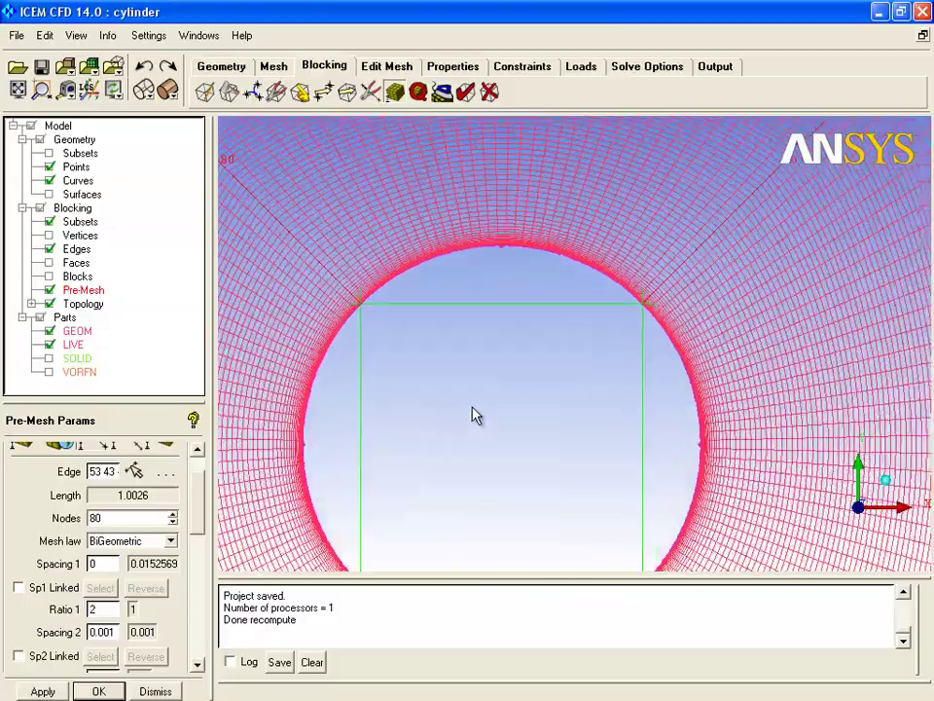
{"action": "scroll", "coordinate": [476, 415], "scroll_direction": "down", "scroll_amount": 5}
{"action": "scroll", "coordinate": [469, 414], "scroll_direction": "up", "scroll_amount": 3}
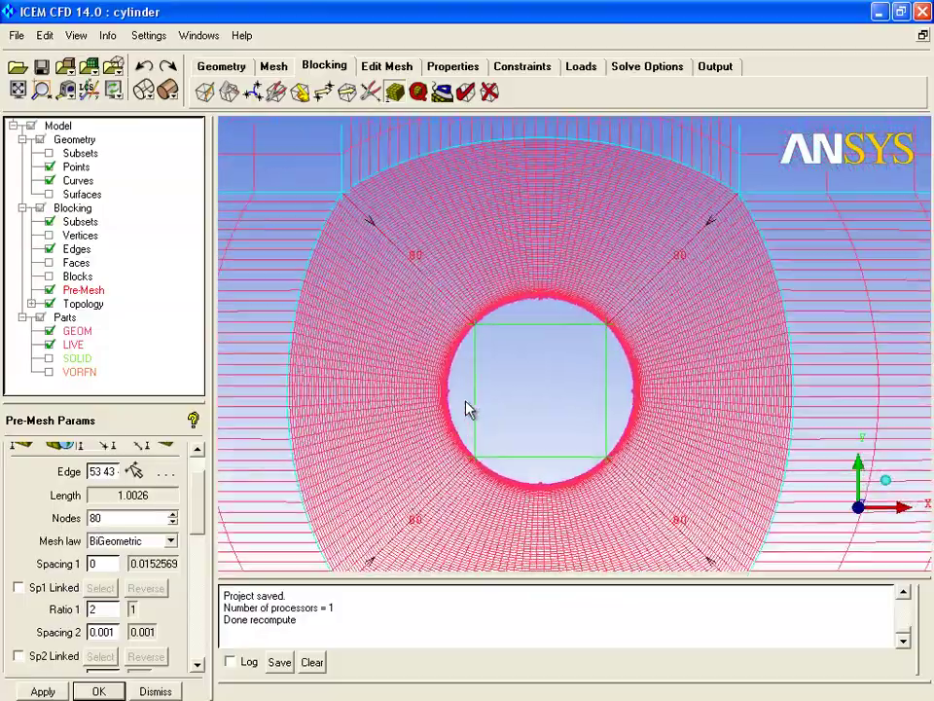
{"action": "scroll", "coordinate": [475, 475], "scroll_direction": "up", "scroll_amount": 3}
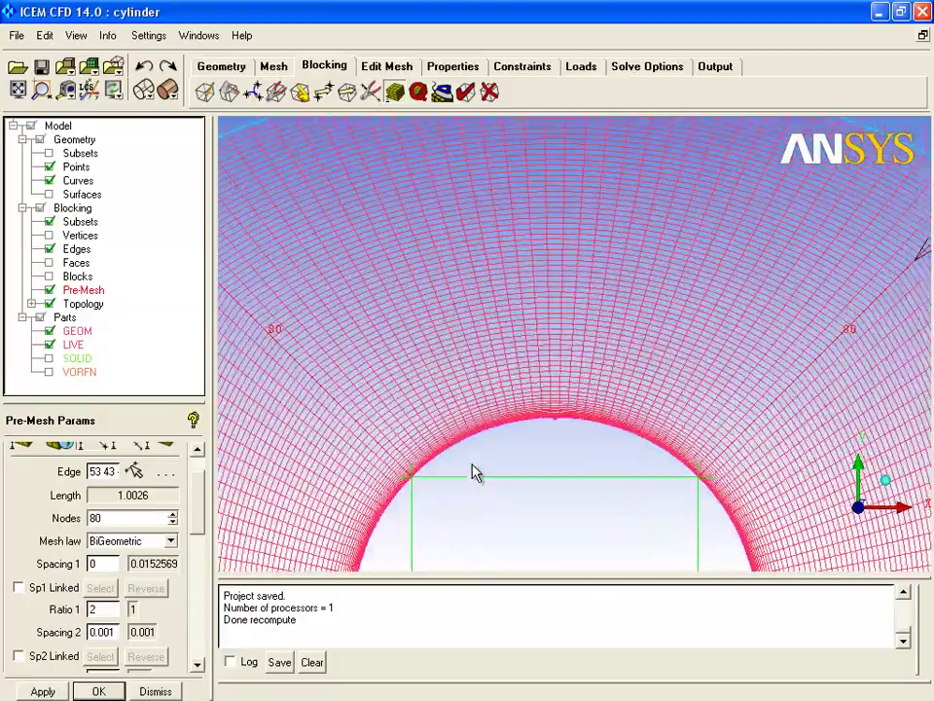
Rescale the O-grid of all visible blocks with an offset of 0.5, using one of its edges as reference, and recompute the pre-mesh.
{"action": "scroll", "coordinate": [474, 472], "scroll_direction": "down", "scroll_amount": 4}
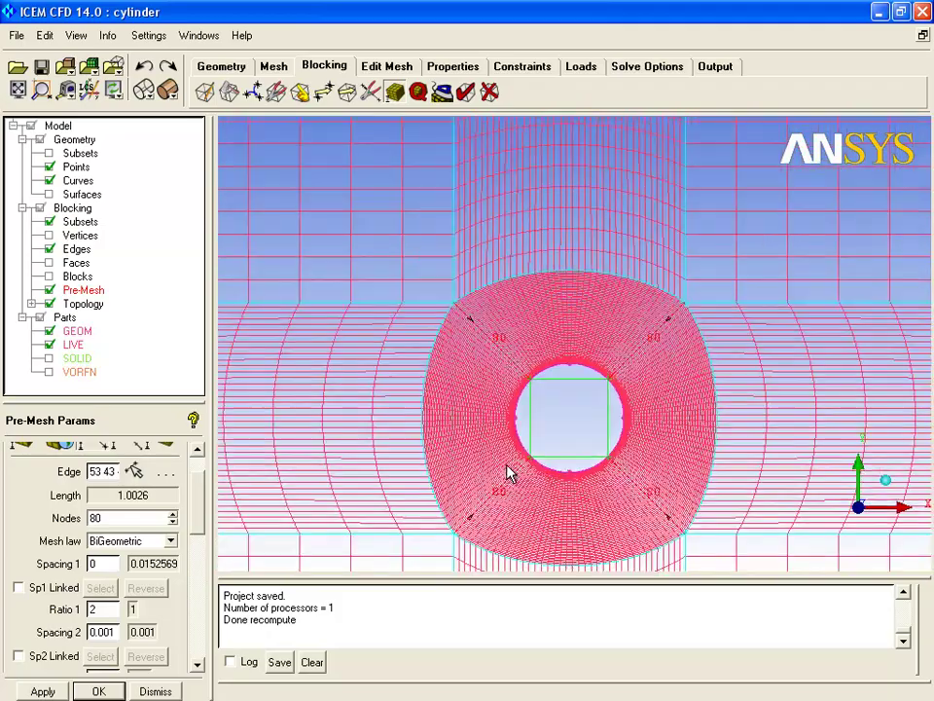
{"action": "scroll", "coordinate": [496, 448], "scroll_direction": "down", "scroll_amount": 5}
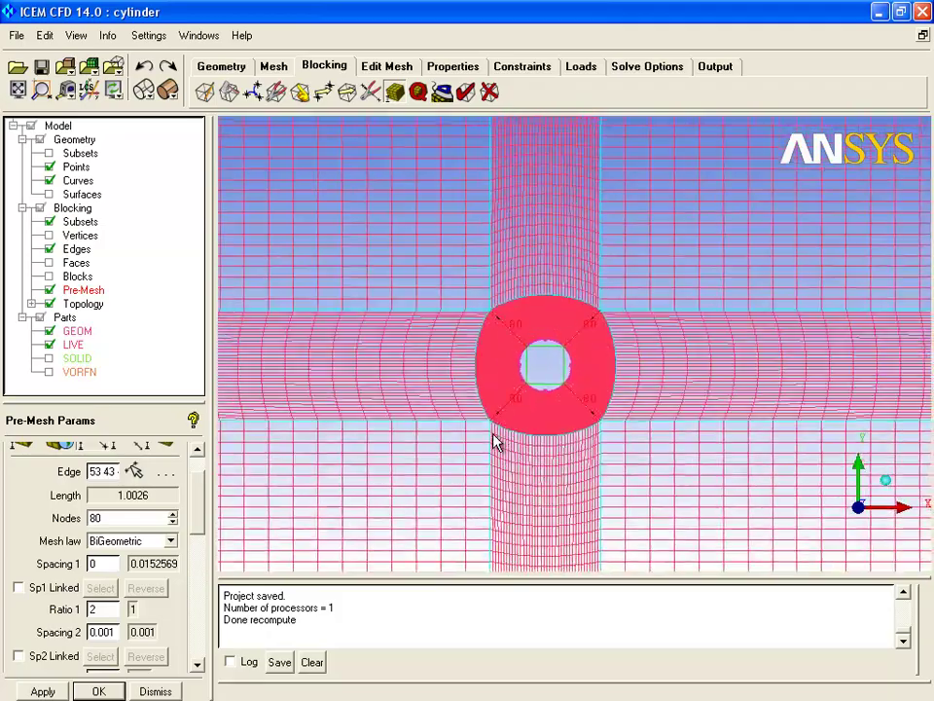
{"action": "scroll", "coordinate": [494, 443], "scroll_direction": "up", "scroll_amount": 5}
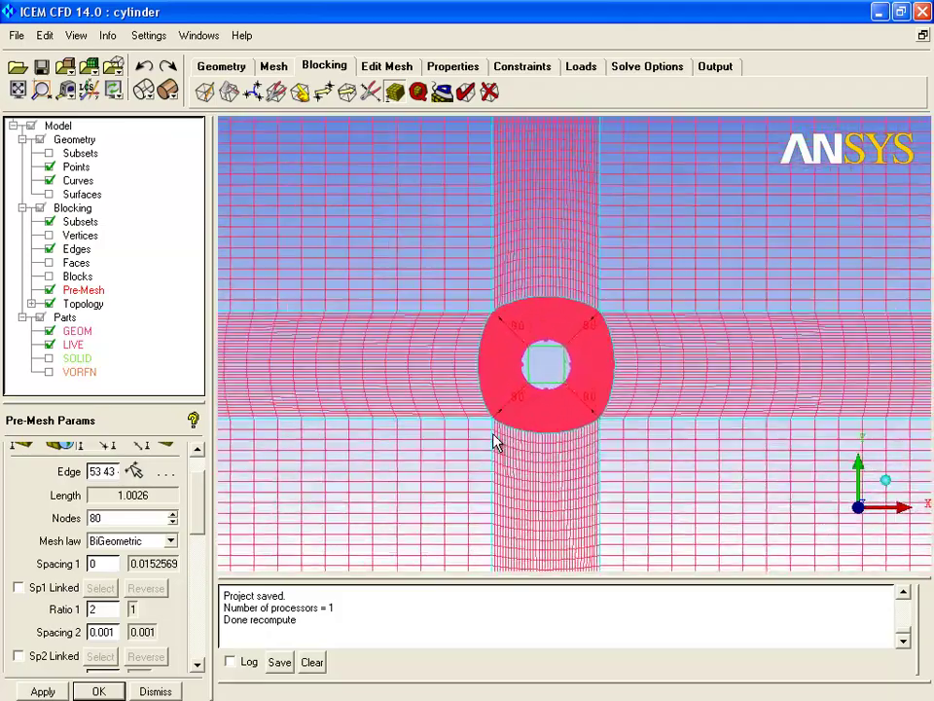
{"action": "scroll", "coordinate": [495, 418], "scroll_direction": "up", "scroll_amount": 3}
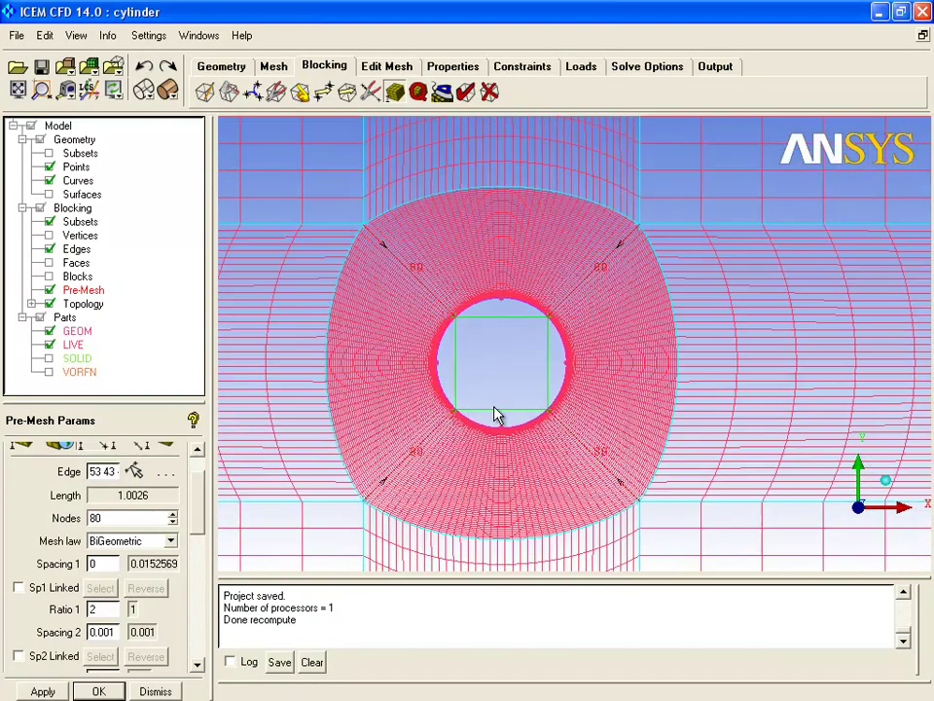
{"action": "left_click", "coordinate": [277, 91]}
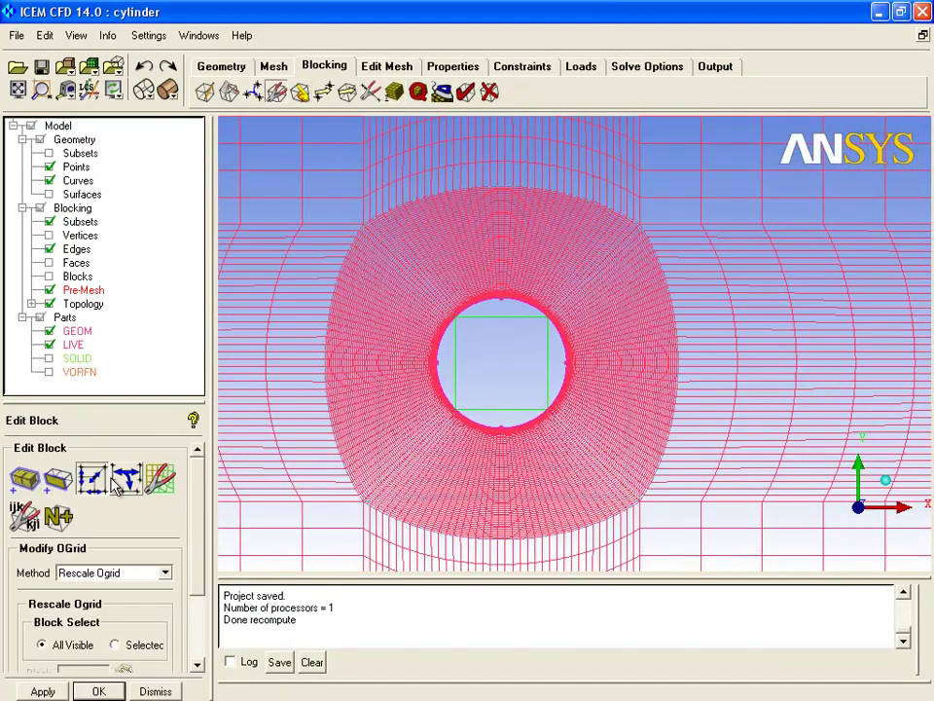
{"action": "left_click_drag", "start_coordinate": [193, 586], "coordinate": [203, 619]}
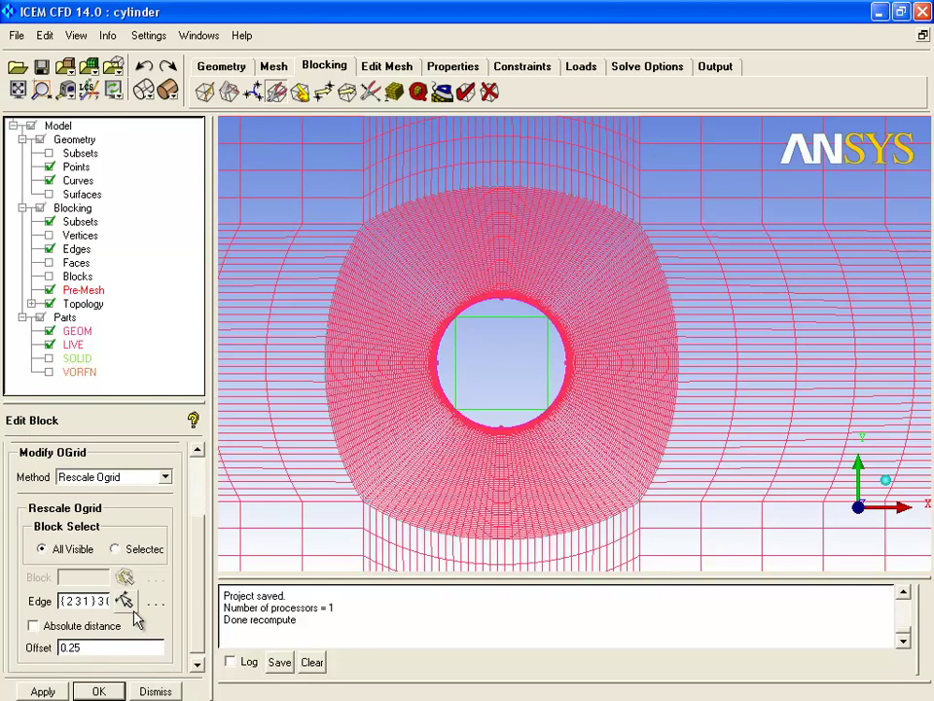
{"action": "left_click", "coordinate": [125, 600]}
{"action": "left_click", "coordinate": [343, 357]}
{"action": "left_click_drag", "start_coordinate": [115, 654], "coordinate": [19, 654]}
{"action": "type", "text": "0.5"}
{"action": "left_click", "coordinate": [41, 691]}
{"action": "key", "text": "Return"}
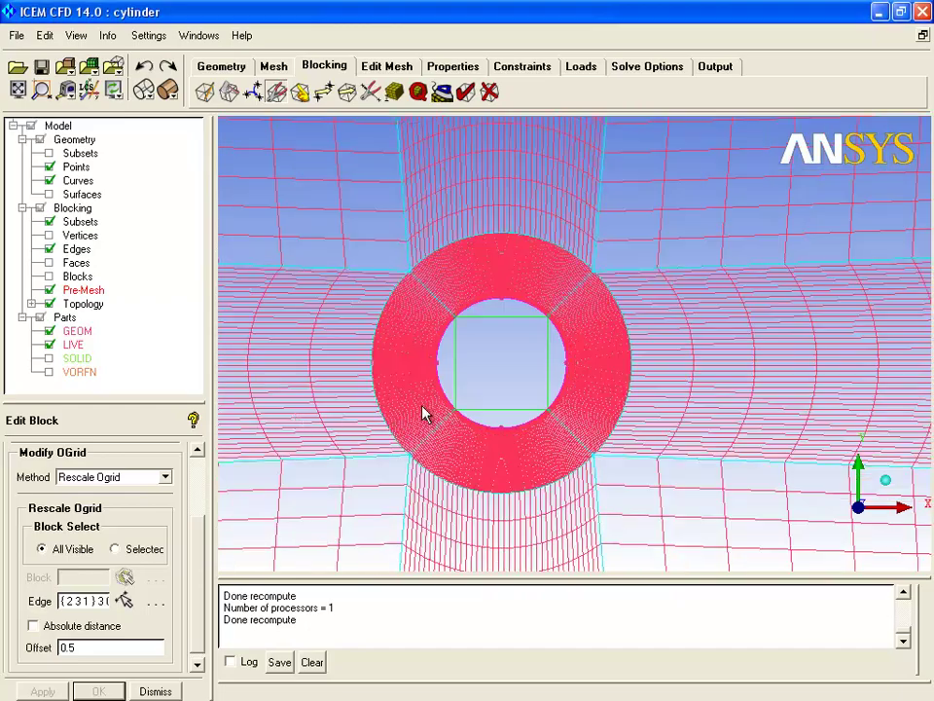
Check the rescaled O-grid mesh across the whole flow domain and hide the pre-mesh to leave only the blocking edges.
{"action": "scroll", "coordinate": [423, 414], "scroll_direction": "down", "scroll_amount": 2}
{"action": "scroll", "coordinate": [423, 414], "scroll_direction": "up", "scroll_amount": 3}
{"action": "scroll", "coordinate": [423, 413], "scroll_direction": "up", "scroll_amount": 1}
{"action": "scroll", "coordinate": [423, 414], "scroll_direction": "down", "scroll_amount": 5}
{"action": "scroll", "coordinate": [424, 413], "scroll_direction": "down", "scroll_amount": 1}
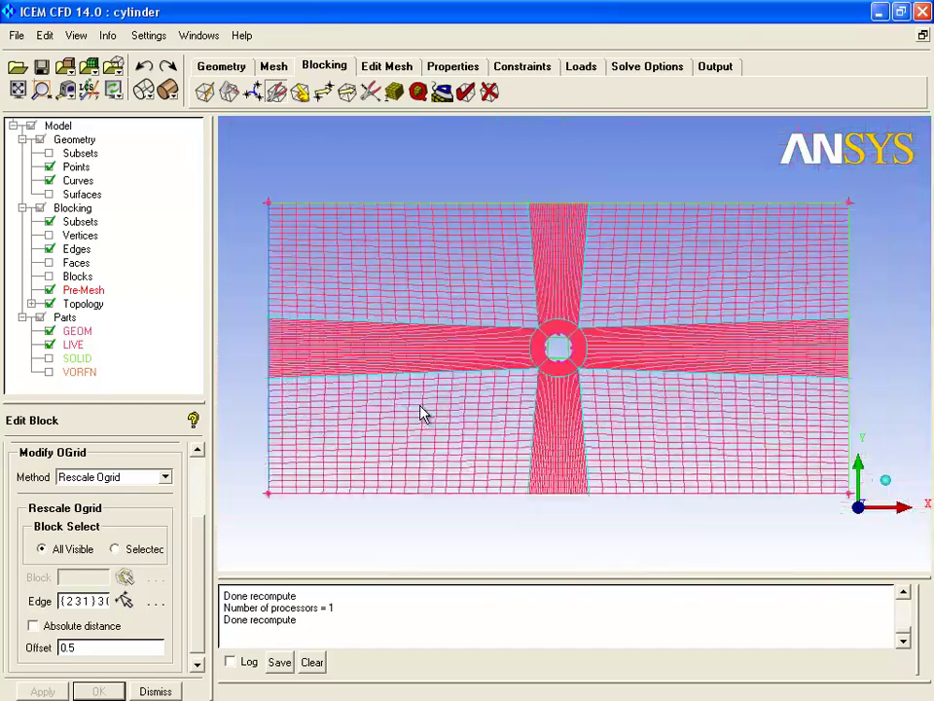
{"action": "left_click", "coordinate": [50, 289]}
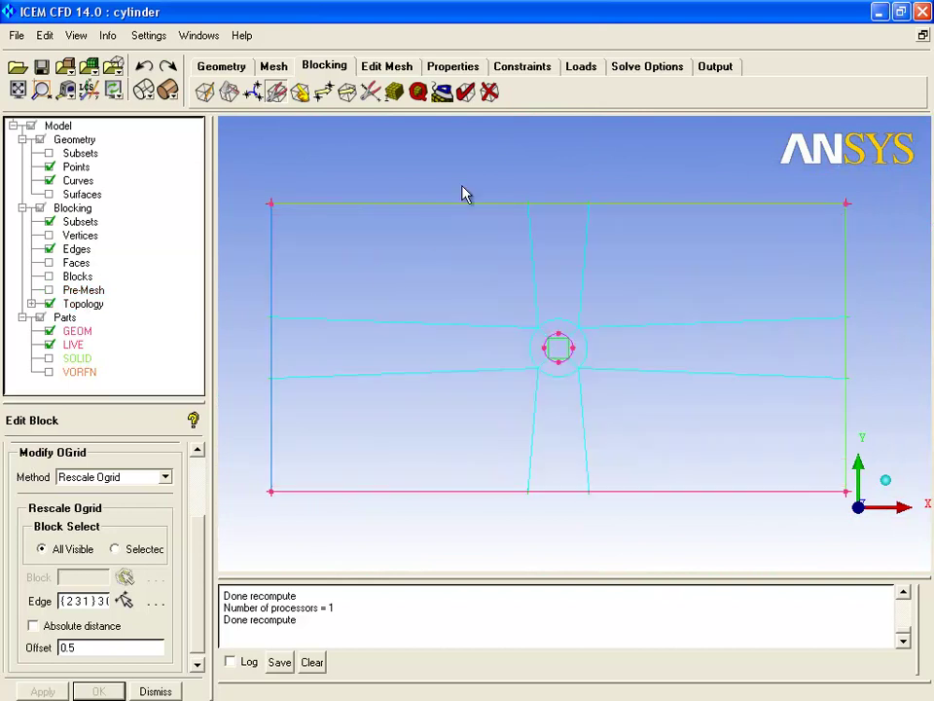
Set the X position of the left vertical block line's two outer vertices to that of the O-grid's upper-left vertex.
{"action": "left_click", "coordinate": [325, 92]}
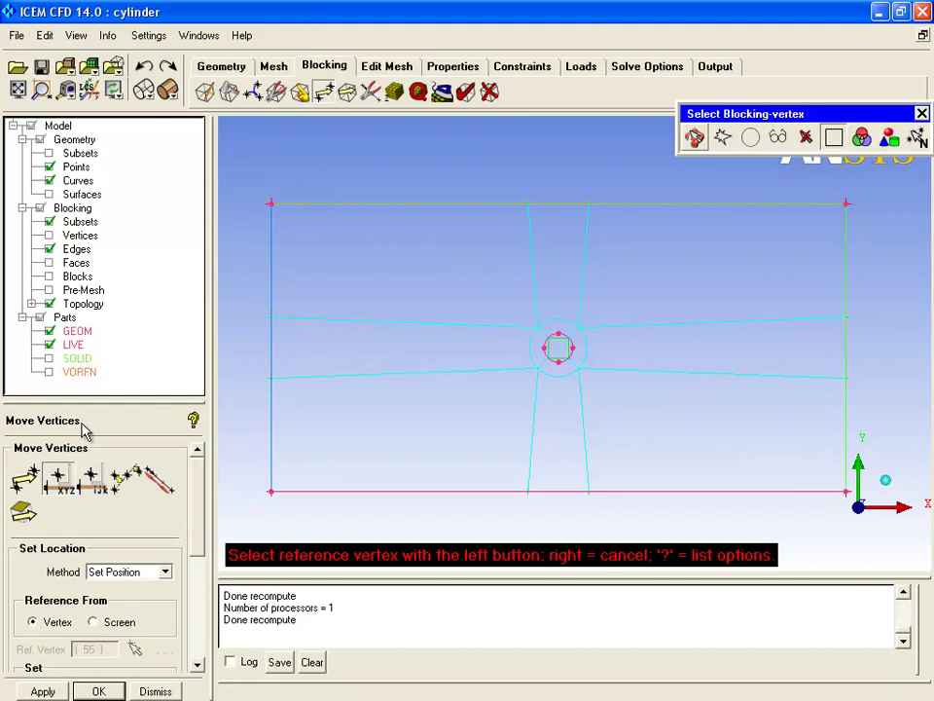
{"action": "left_click_drag", "start_coordinate": [104, 402], "coordinate": [129, 261]}
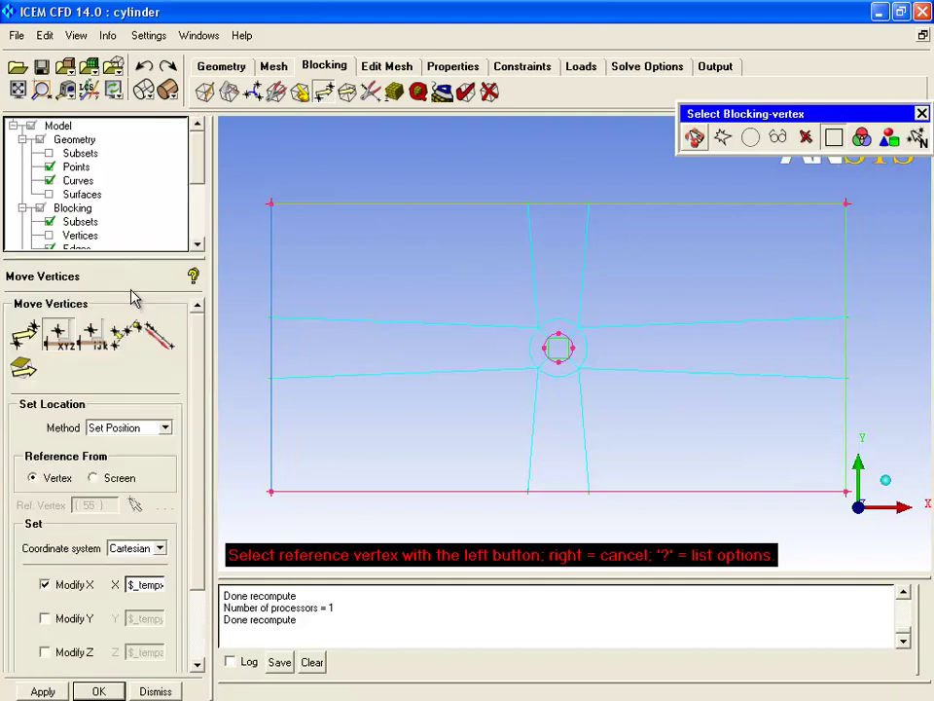
{"action": "left_click", "coordinate": [536, 328]}
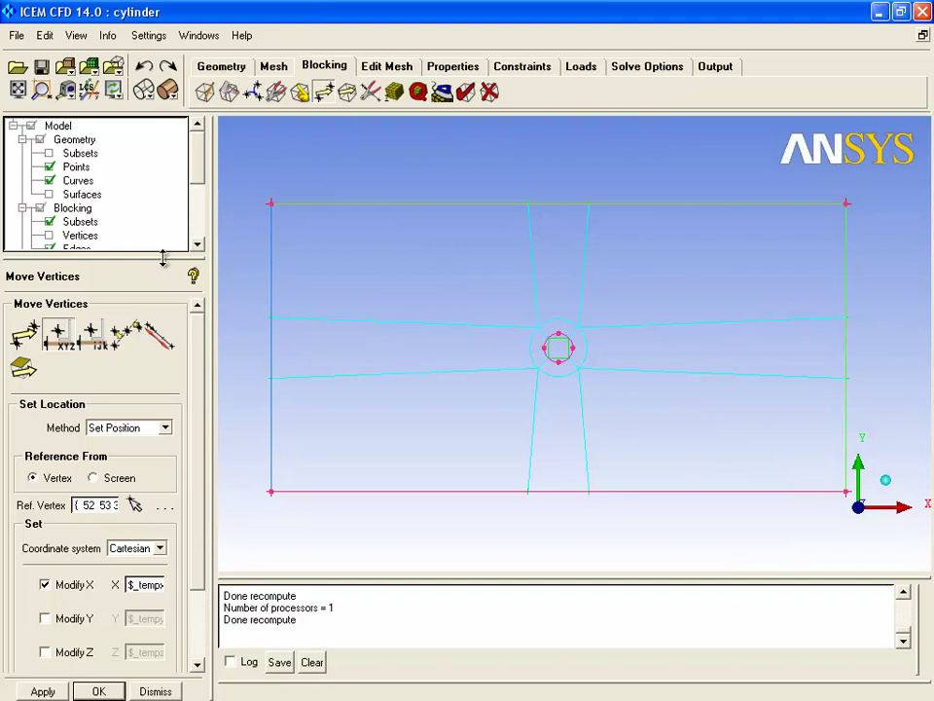
{"action": "left_click_drag", "start_coordinate": [200, 356], "coordinate": [206, 443]}
{"action": "left_click", "coordinate": [134, 638]}
{"action": "left_click", "coordinate": [531, 202]}
{"action": "left_click", "coordinate": [529, 491]}
{"action": "middle_click", "coordinate": [481, 471]}
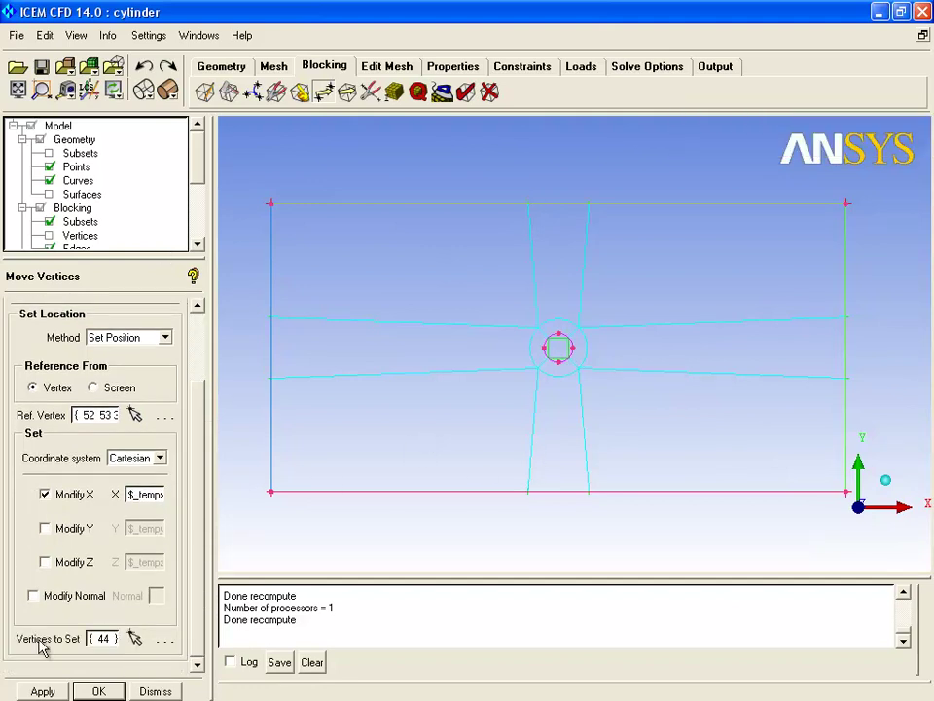
{"action": "left_click", "coordinate": [42, 691]}
Align the right vertical block line's two outer vertices in X with the O-grid's upper-right vertex.
{"action": "left_click", "coordinate": [134, 415]}
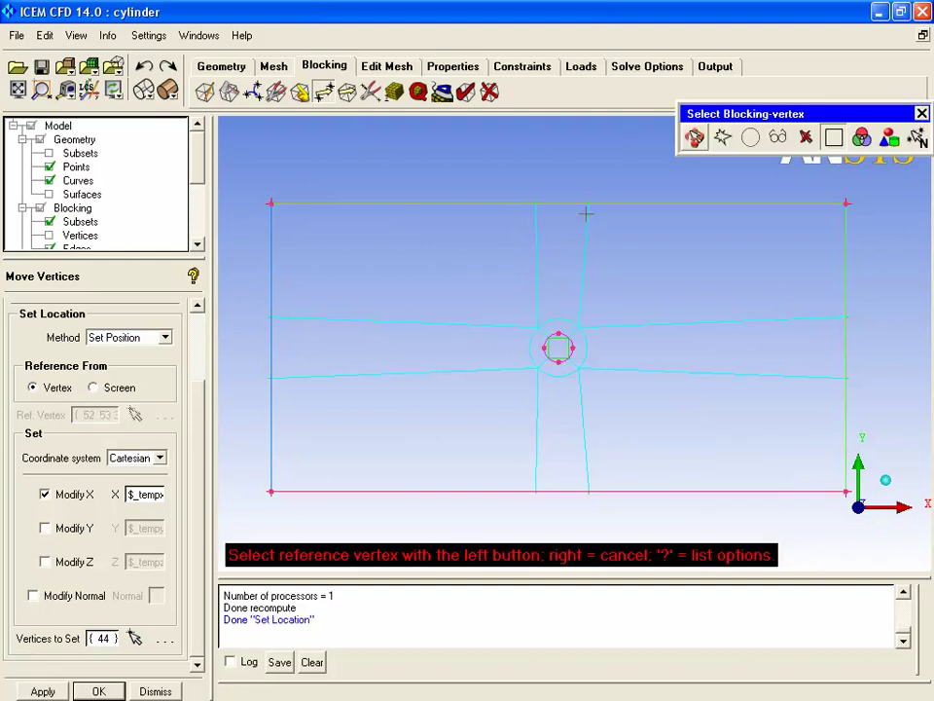
{"action": "left_click", "coordinate": [584, 326]}
{"action": "left_click", "coordinate": [135, 638]}
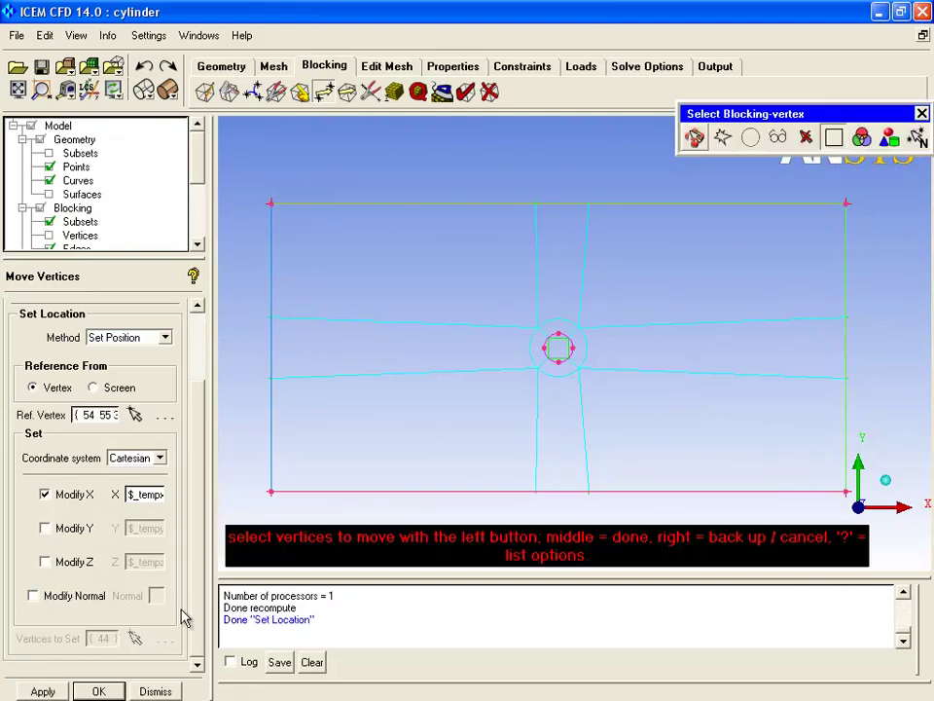
{"action": "left_click", "coordinate": [589, 493]}
{"action": "middle_click", "coordinate": [589, 494]}
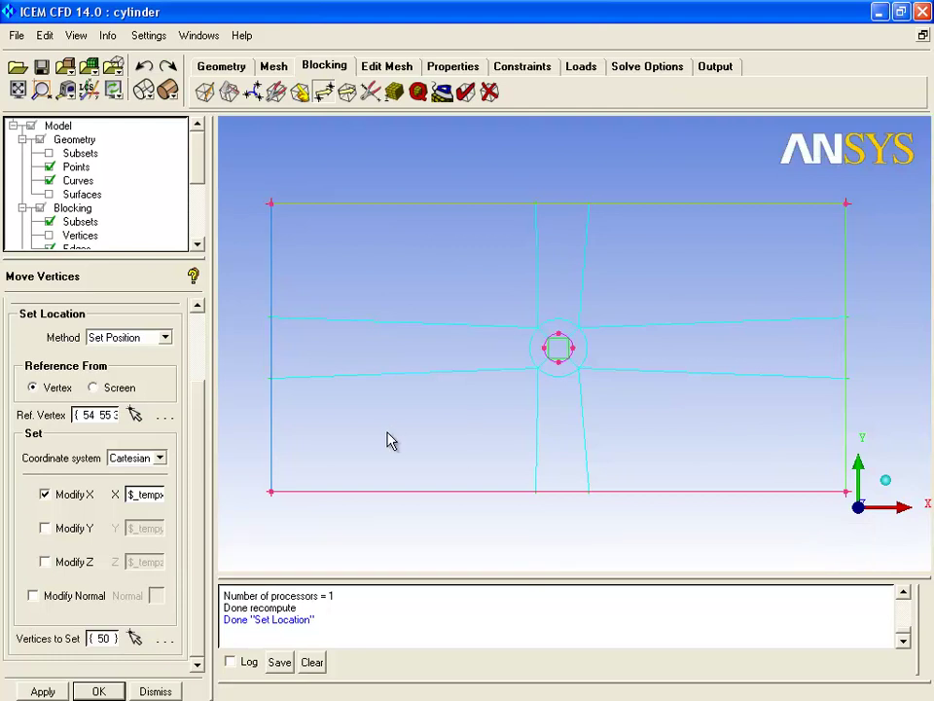
{"action": "left_click", "coordinate": [42, 691]}
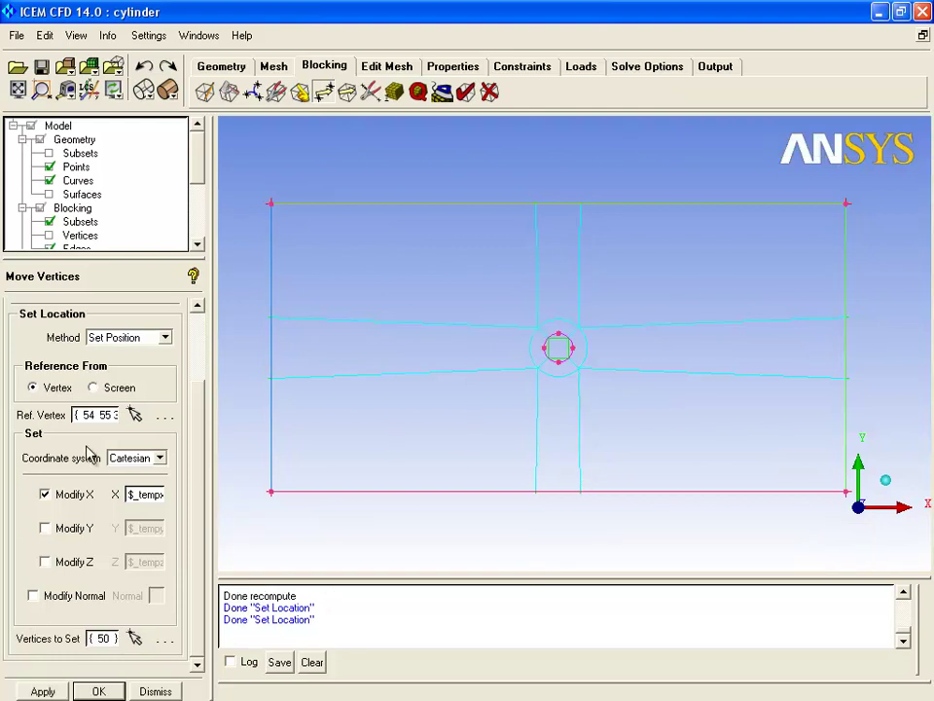
Switch the location change from X to Y and align the upper horizontal block line's outer vertices with the O-grid's upper-left vertex.
{"action": "left_click", "coordinate": [534, 326]}
{"action": "left_click", "coordinate": [75, 529]}
{"action": "left_click", "coordinate": [69, 494]}
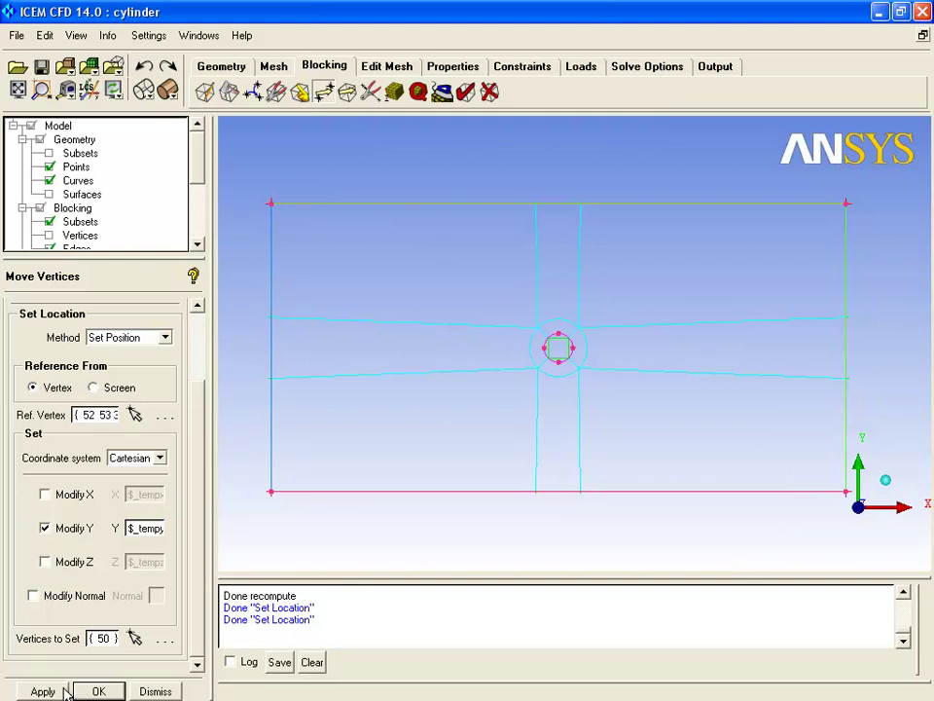
{"action": "left_click", "coordinate": [135, 639]}
{"action": "left_click", "coordinate": [272, 376]}
{"action": "middle_click", "coordinate": [271, 376]}
{"action": "left_click", "coordinate": [135, 638]}
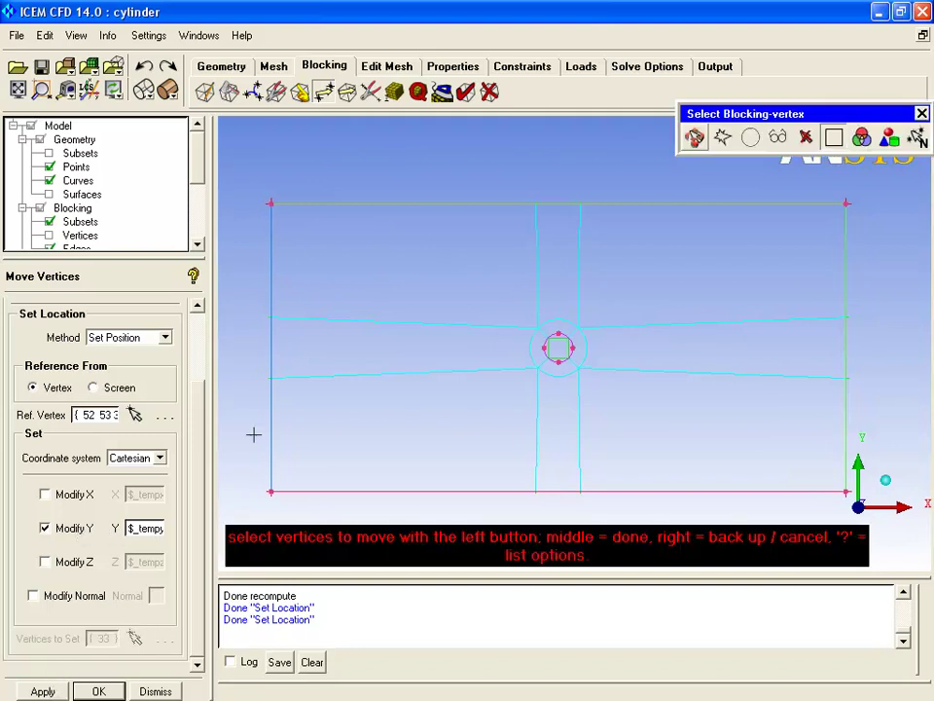
{"action": "middle_click", "coordinate": [720, 294]}
{"action": "left_click", "coordinate": [42, 692]}
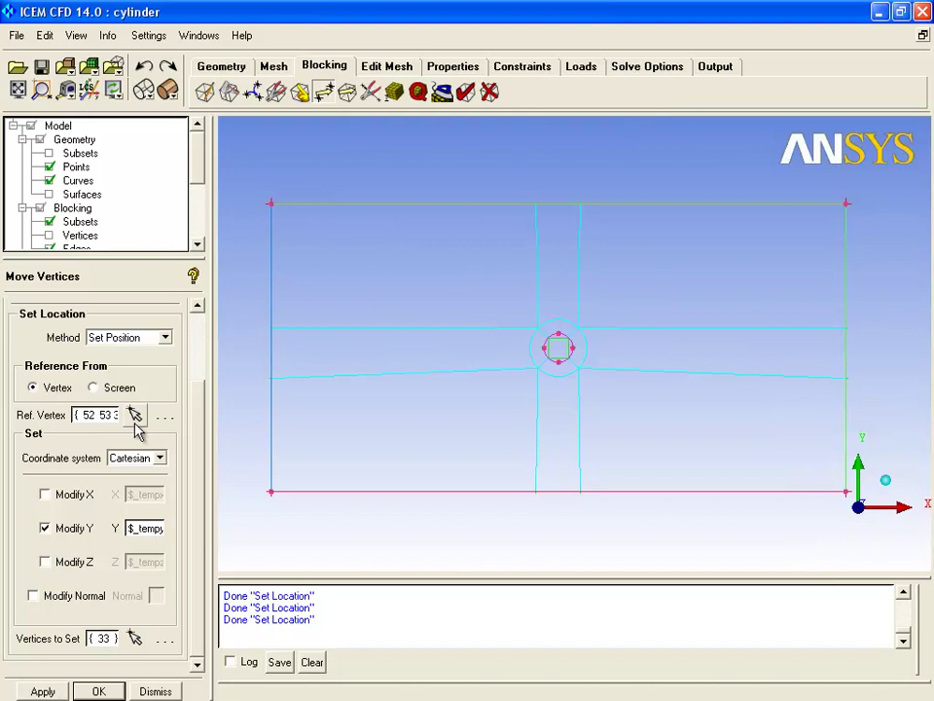
Align the lower horizontal block line's two outer vertices in Y with the O-grid's lower-left vertex.
{"action": "left_click", "coordinate": [134, 415]}
{"action": "left_click", "coordinate": [537, 371]}
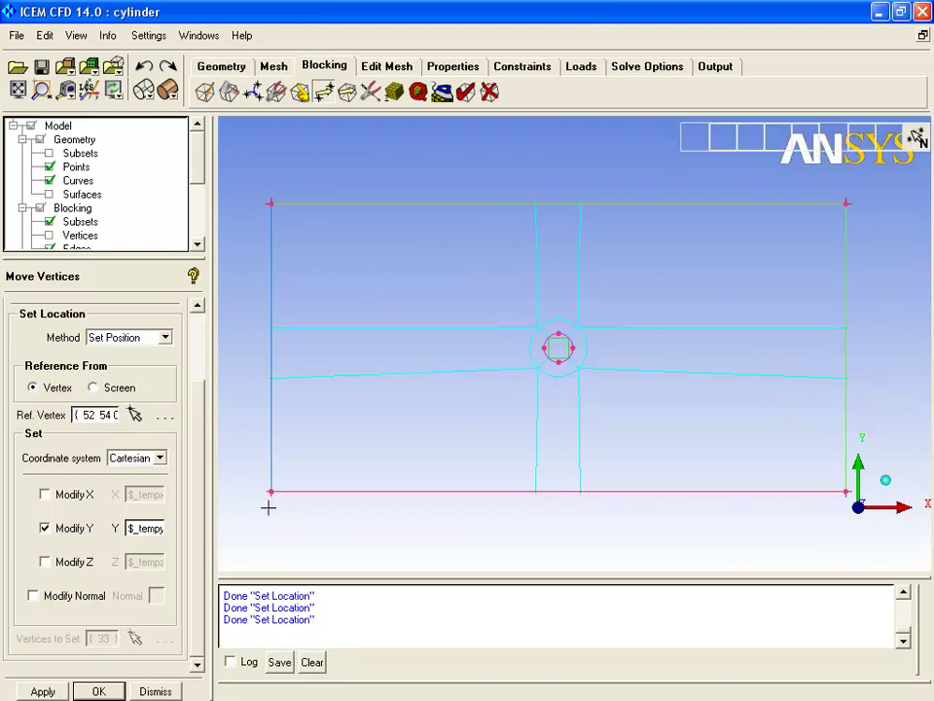
{"action": "left_click", "coordinate": [134, 638]}
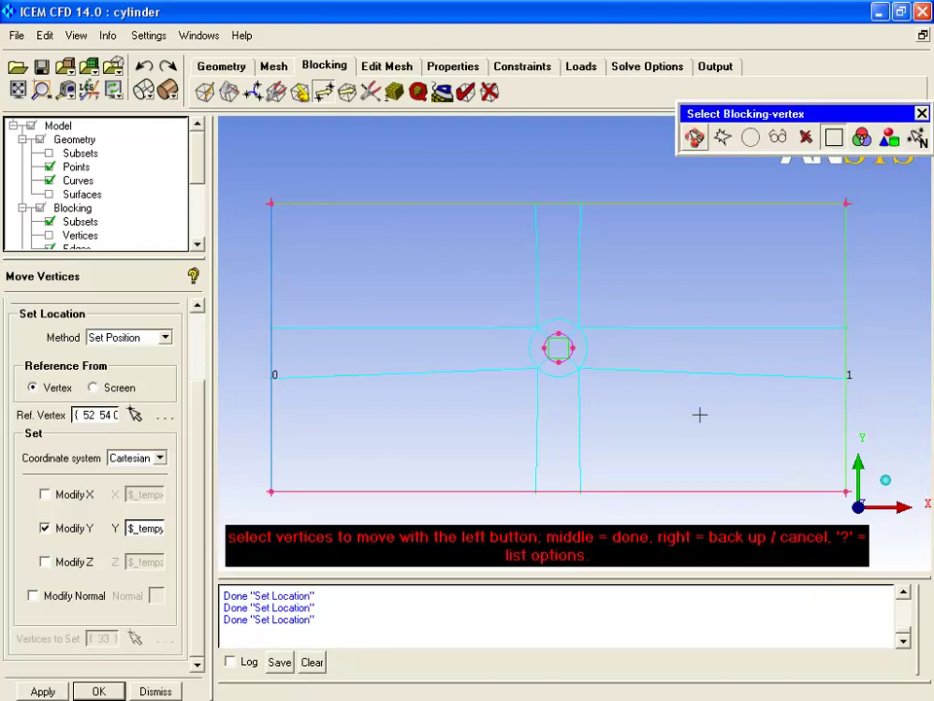
{"action": "middle_click", "coordinate": [718, 412]}
{"action": "left_click", "coordinate": [42, 691]}
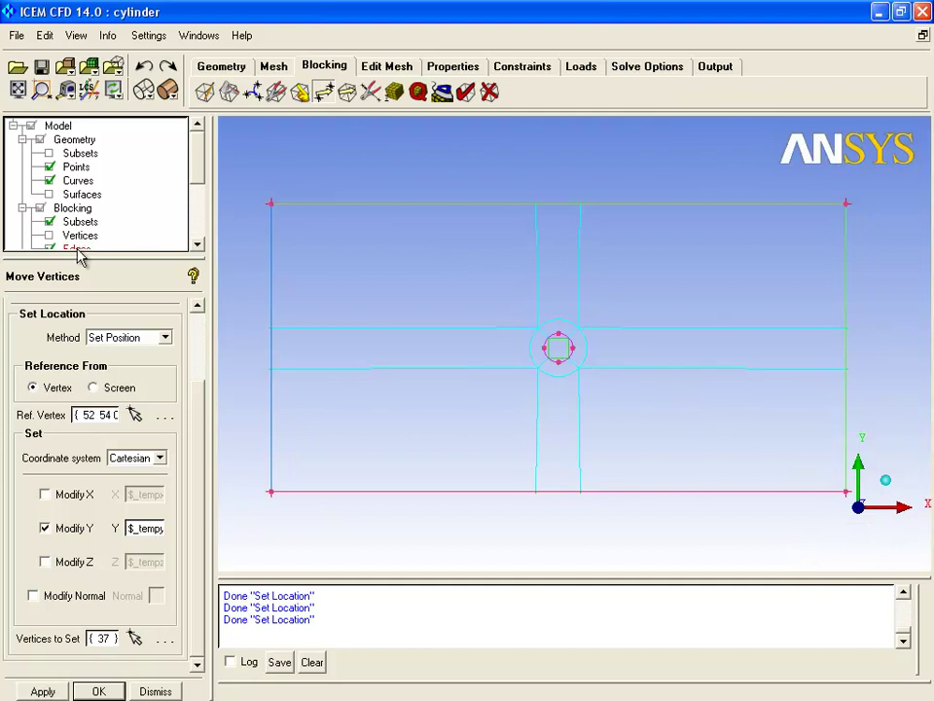
Show the recomputed pre-mesh with the straightened block lines and examine the mesh around the cylinder.
{"action": "left_click_drag", "start_coordinate": [42, 255], "coordinate": [42, 386]}
{"action": "left_click", "coordinate": [50, 290]}
{"action": "left_click", "coordinate": [296, 413]}
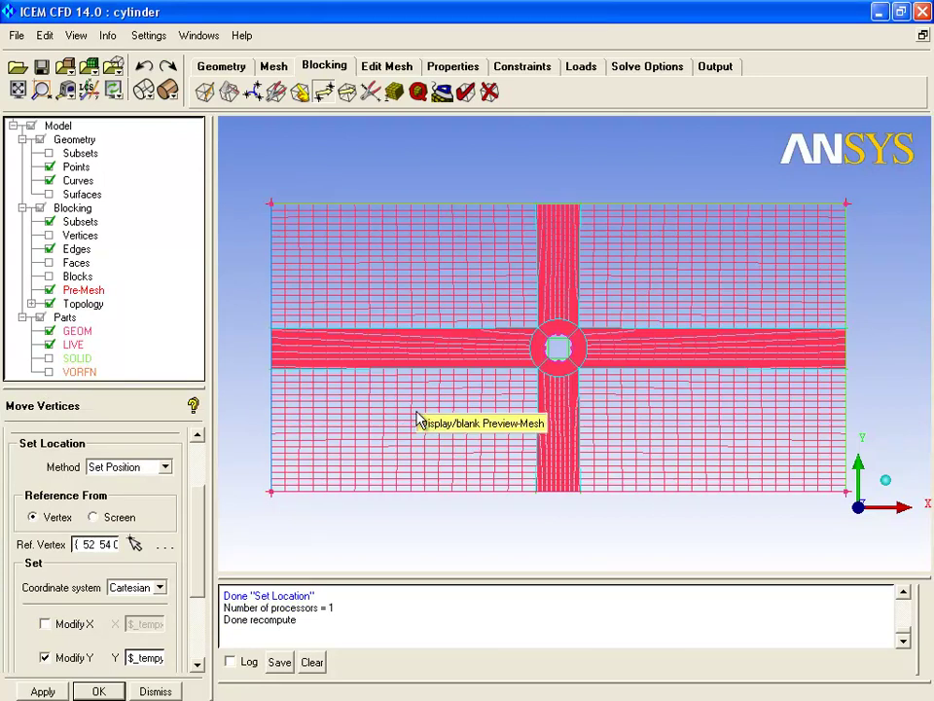
{"action": "scroll", "coordinate": [419, 421], "scroll_direction": "up", "scroll_amount": 10}
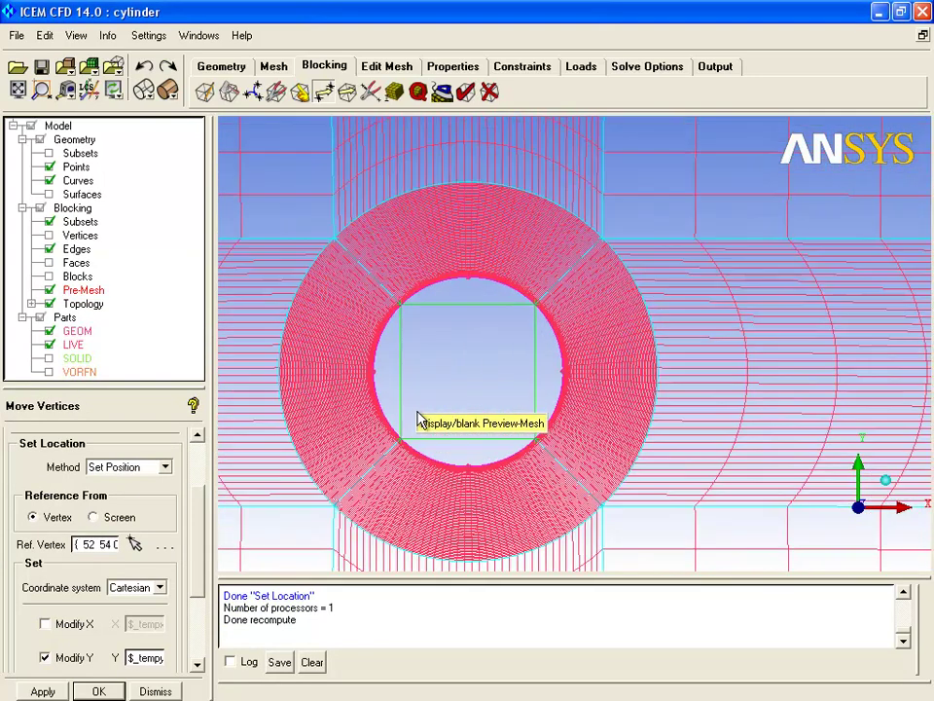
{"action": "scroll", "coordinate": [419, 419], "scroll_direction": "up", "scroll_amount": 3}
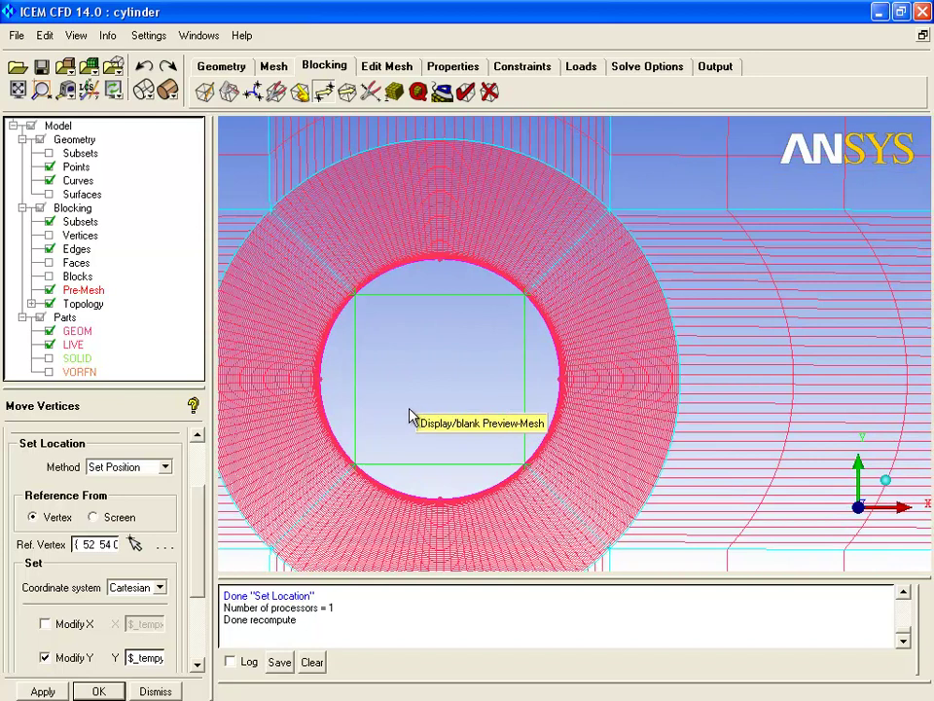
{"action": "scroll", "coordinate": [409, 420], "scroll_direction": "down", "scroll_amount": 2}
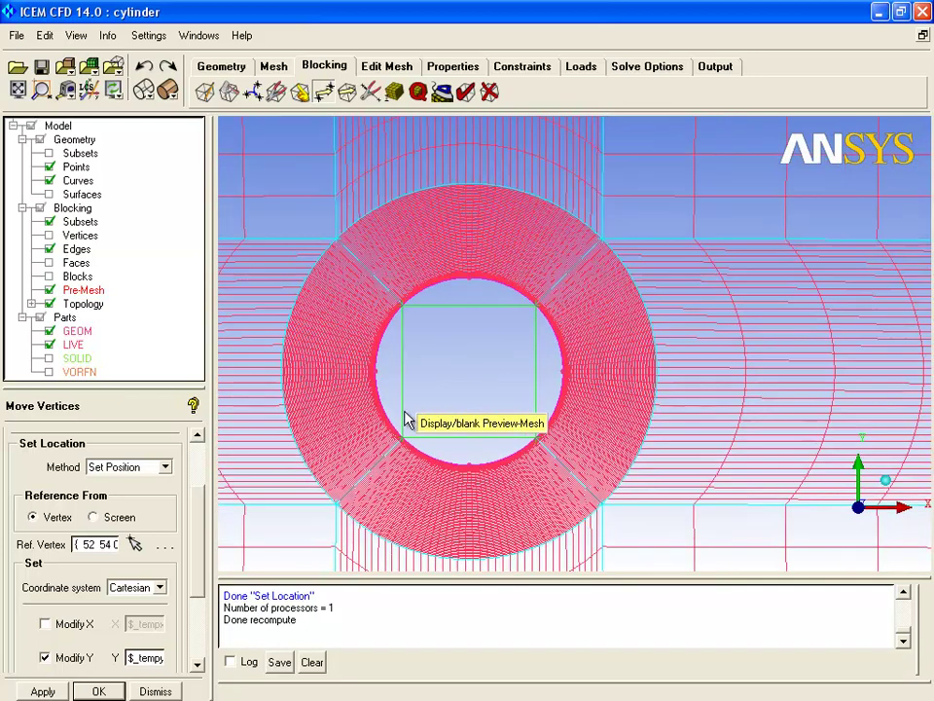
In the edge meshing parameters of the O-grid's upper-left diagonal edge, set Ratio 2 to 1.2.
{"action": "left_click", "coordinate": [394, 92]}
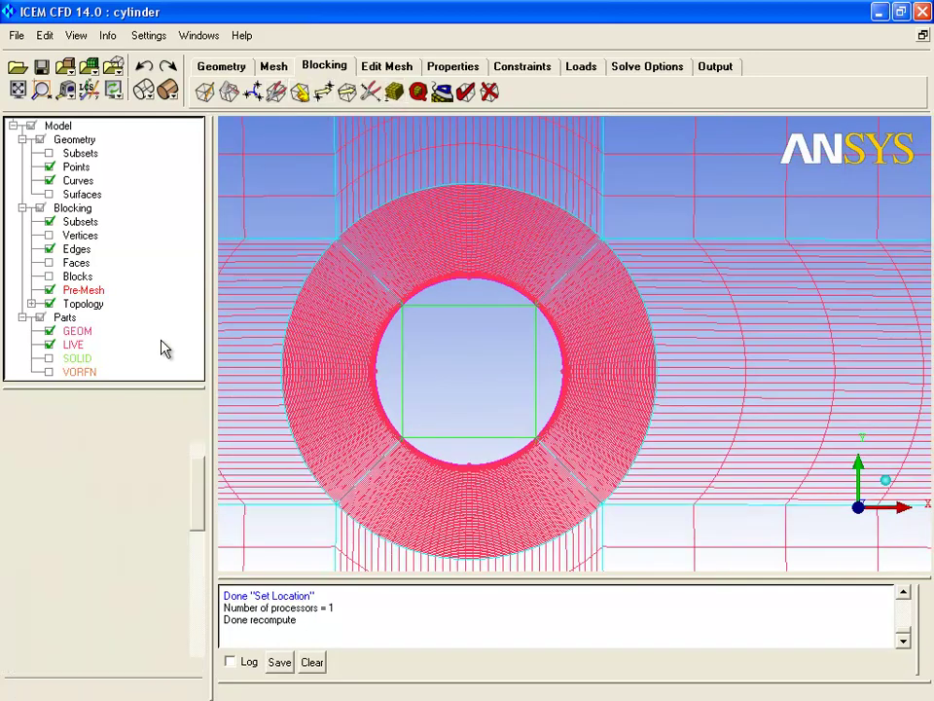
{"action": "left_click", "coordinate": [373, 268]}
{"action": "scroll", "coordinate": [191, 494], "scroll_direction": "down", "scroll_amount": 3}
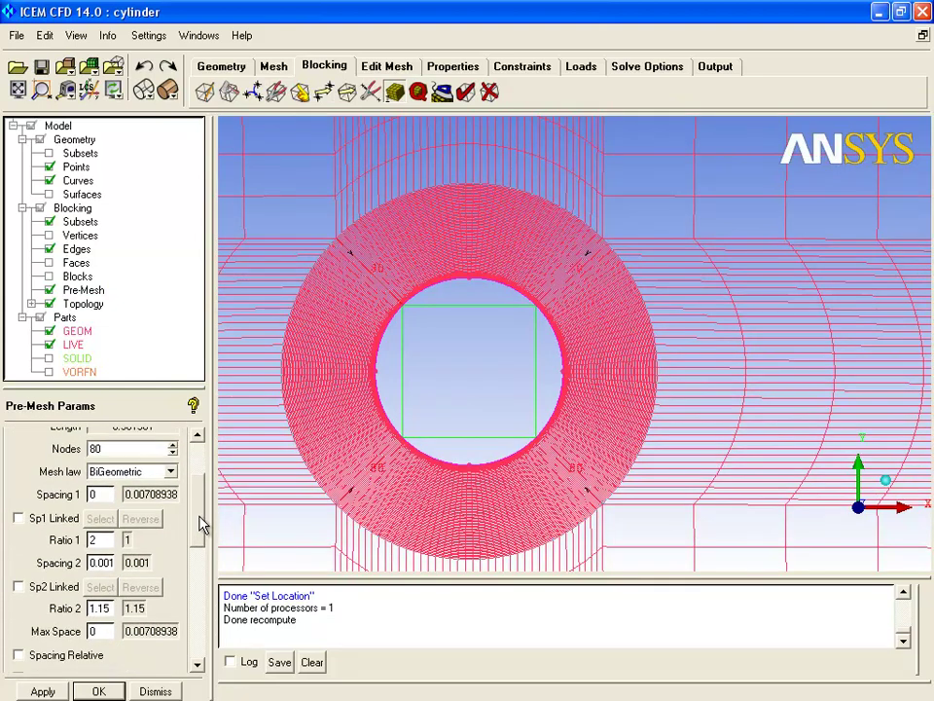
{"action": "double_click", "coordinate": [105, 608]}
{"action": "type", "text": "1.2"}
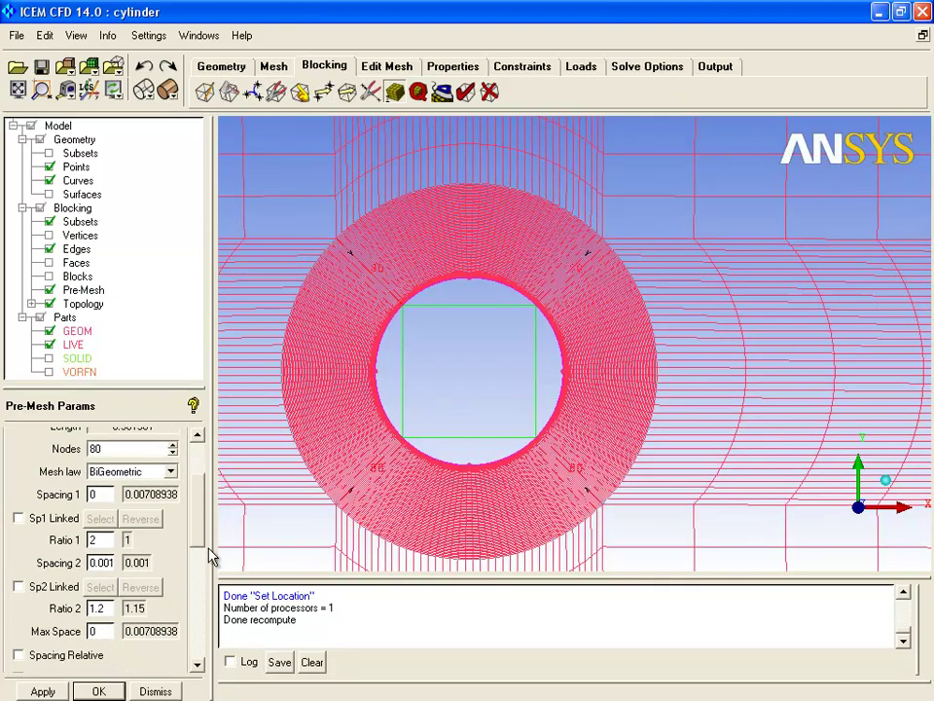
{"action": "scroll", "coordinate": [190, 535], "scroll_direction": "up", "scroll_amount": 1}
{"action": "left_click", "coordinate": [173, 505]}
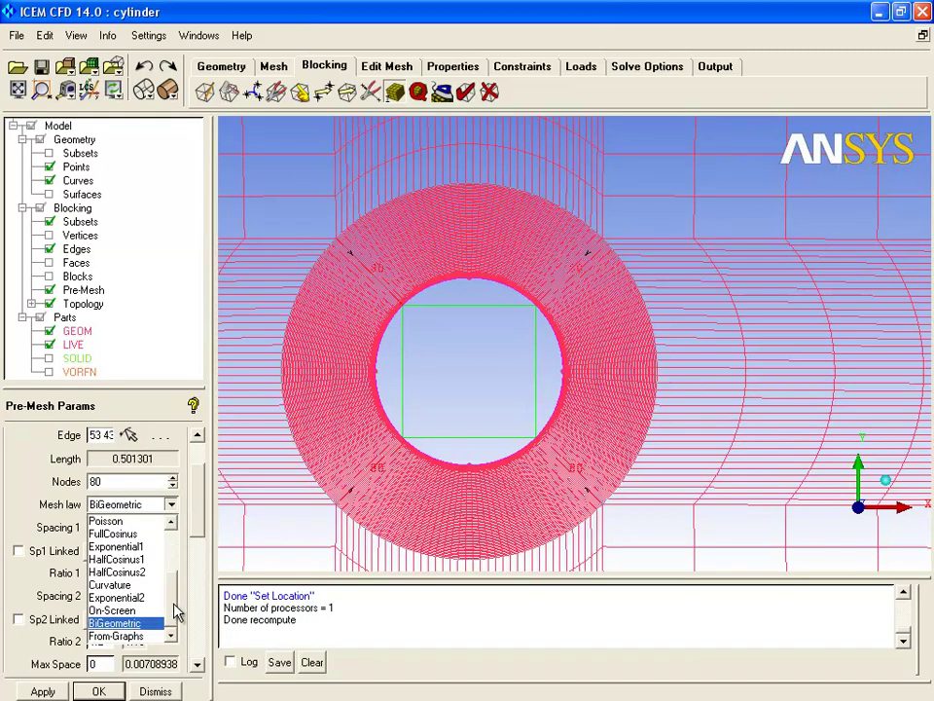
{"action": "scroll", "coordinate": [175, 598], "scroll_direction": "up", "scroll_amount": 2}
{"action": "scroll", "coordinate": [175, 596], "scroll_direction": "up", "scroll_amount": 1}
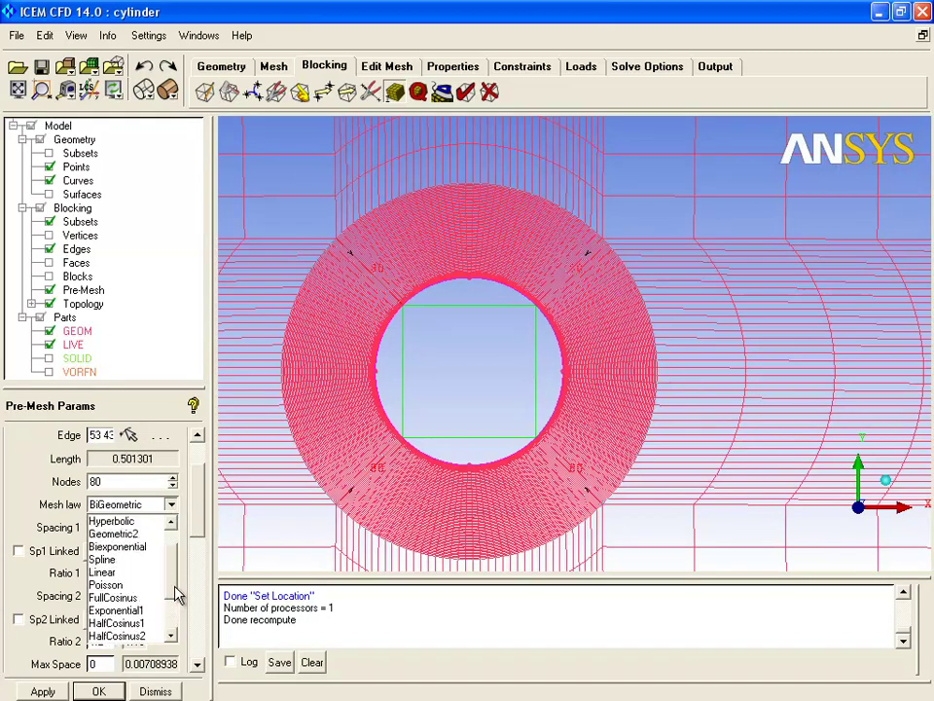
{"action": "scroll", "coordinate": [178, 584], "scroll_direction": "up", "scroll_amount": 2}
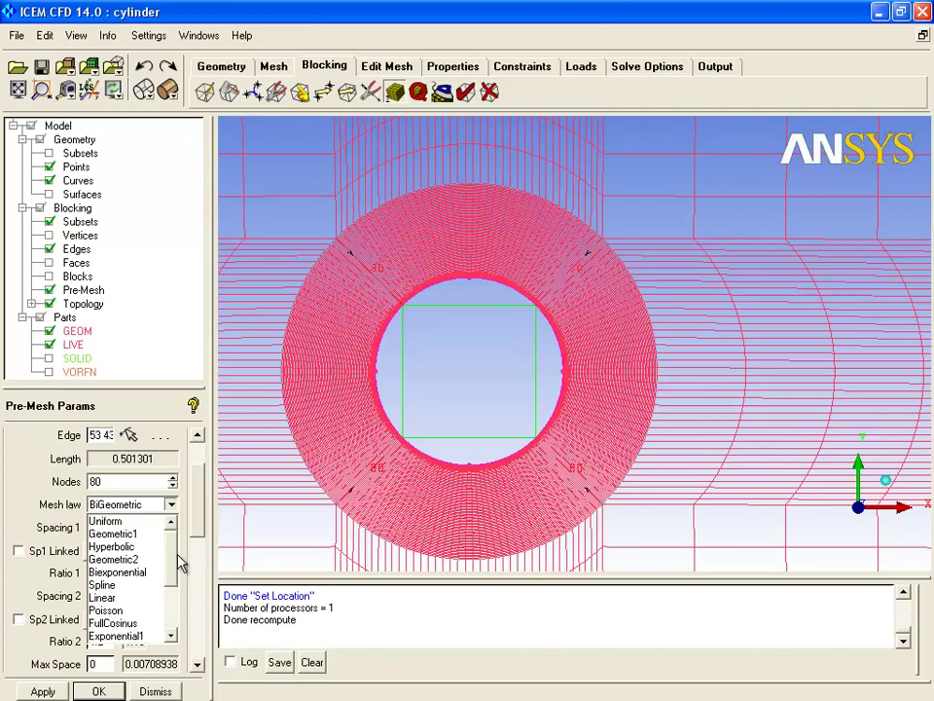
{"action": "left_click_drag", "start_coordinate": [178, 575], "coordinate": [178, 620]}
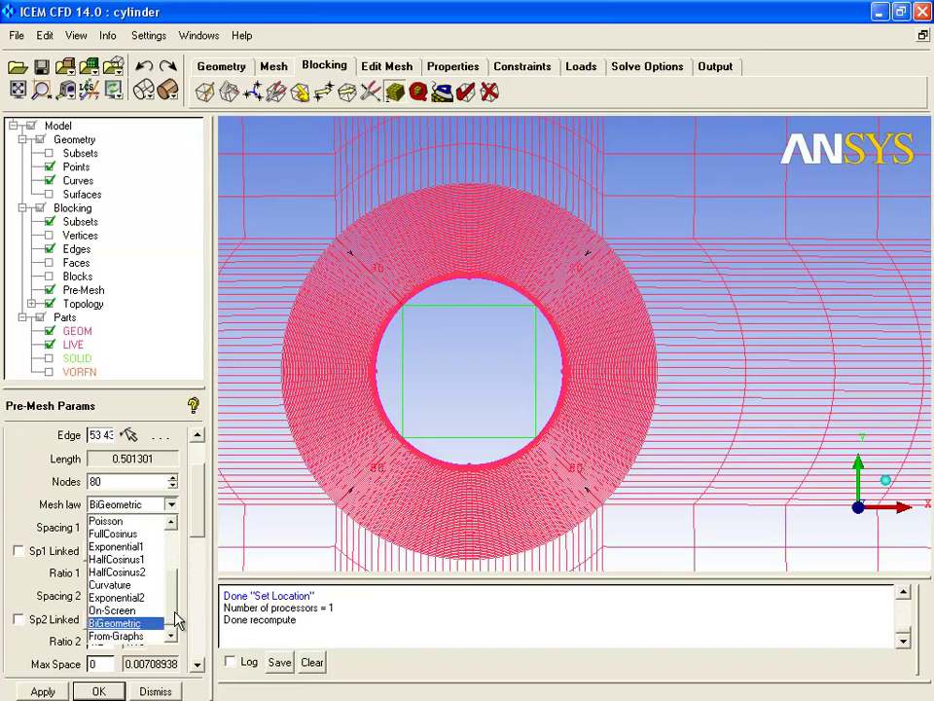
Apply the diagonal edge's meshing parameters and recompute the pre-mesh around the cylinder.
{"action": "left_click", "coordinate": [51, 692]}
{"action": "right_click", "coordinate": [92, 292]}
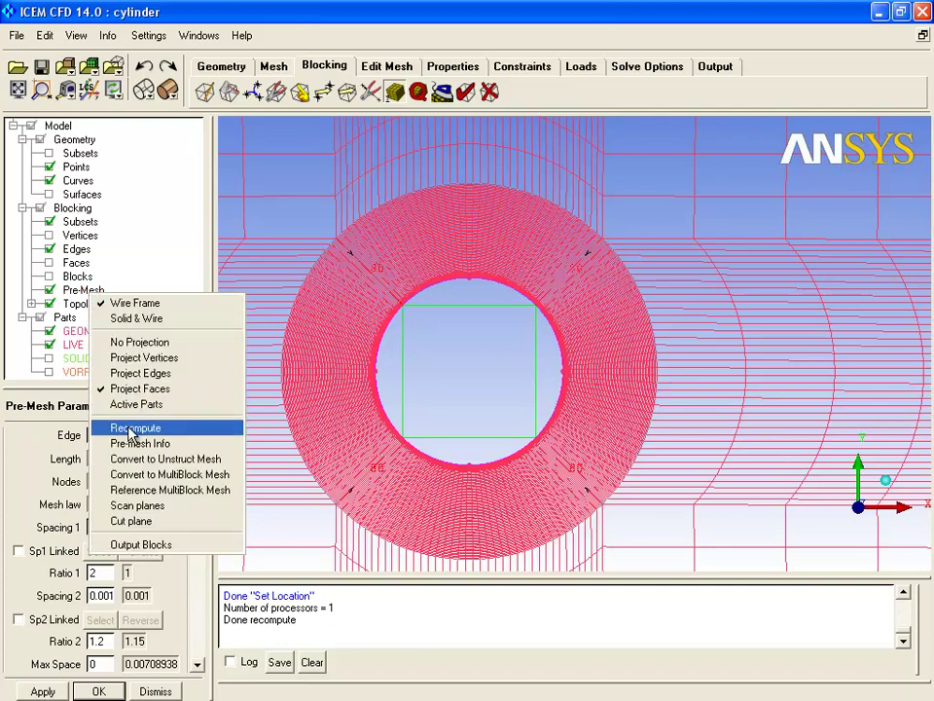
{"action": "left_click", "coordinate": [132, 429]}
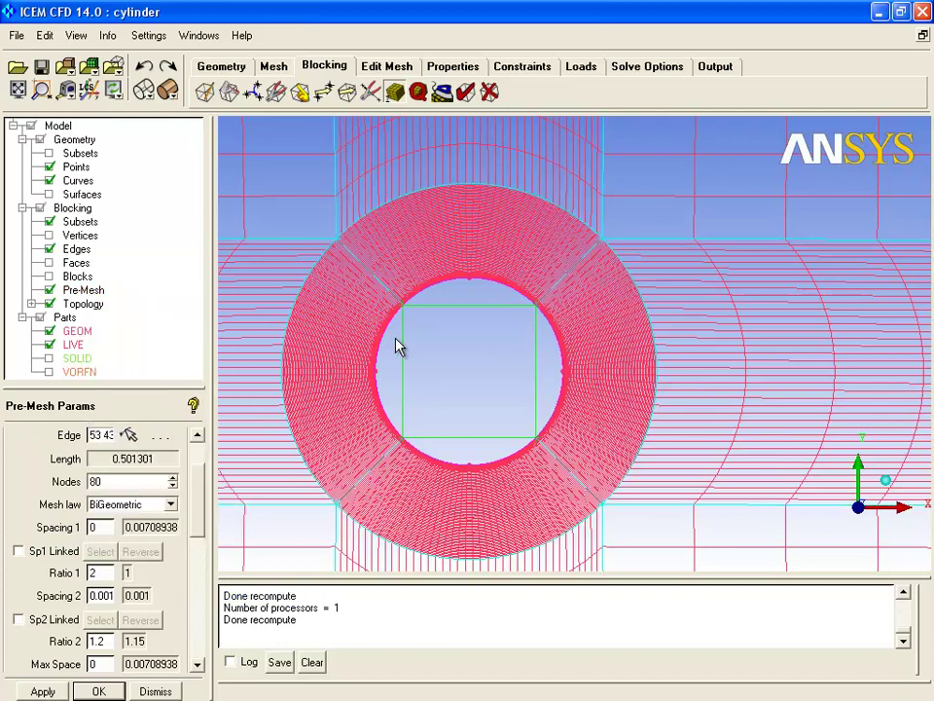
{"action": "middle_click_drag", "start_coordinate": [399, 347], "coordinate": [423, 354]}
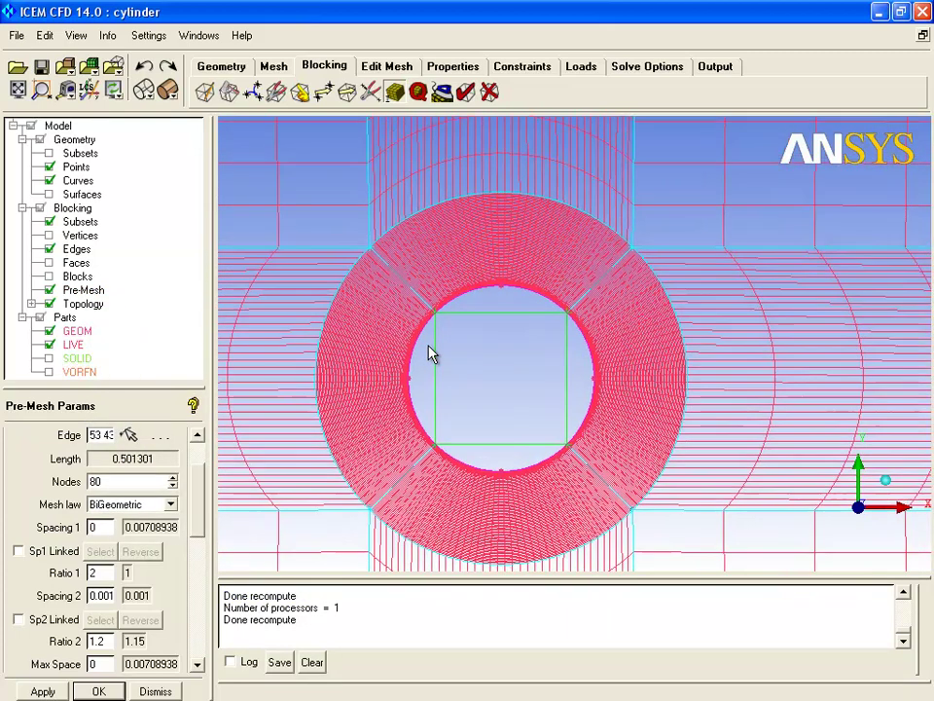
Set the upper horizontal block edge left of the O-grid to 40 nodes.
{"action": "left_click", "coordinate": [129, 435]}
{"action": "left_click", "coordinate": [340, 252]}
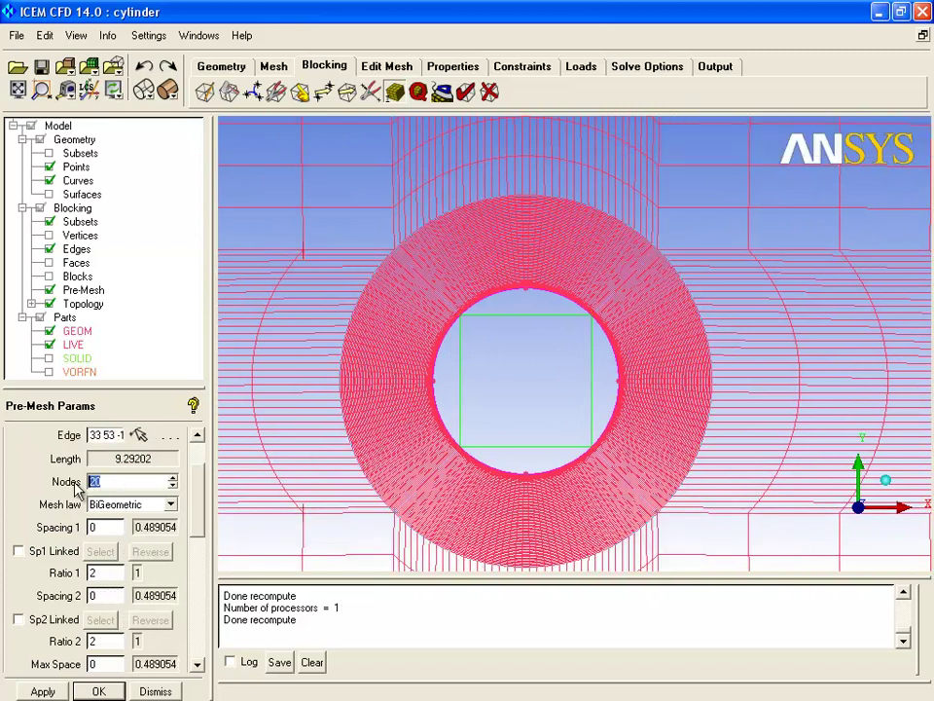
{"action": "left_click", "coordinate": [139, 435]}
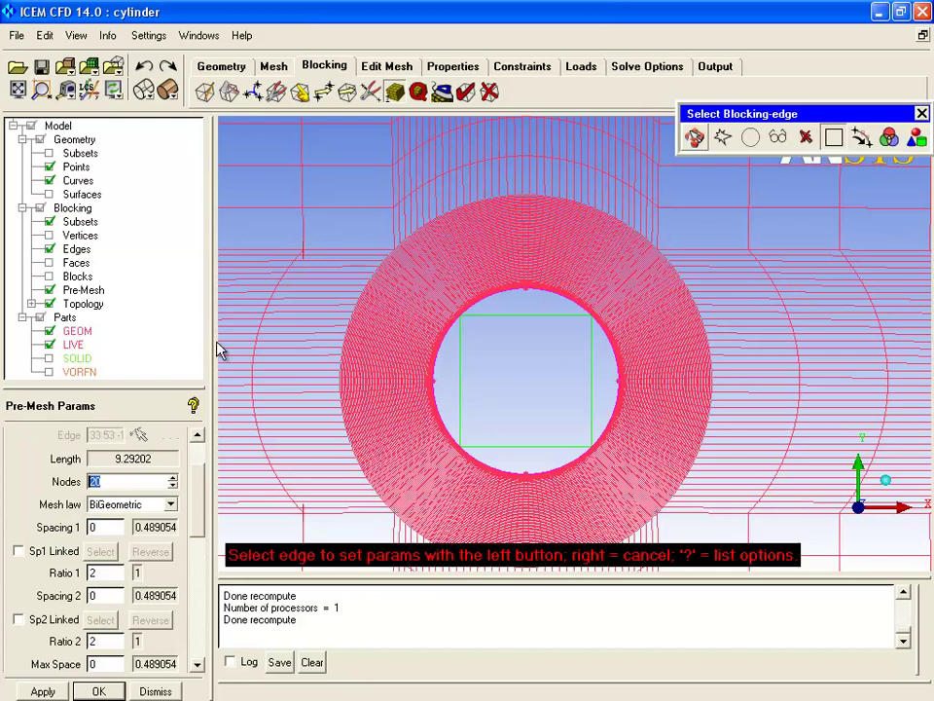
{"action": "left_click", "coordinate": [276, 251]}
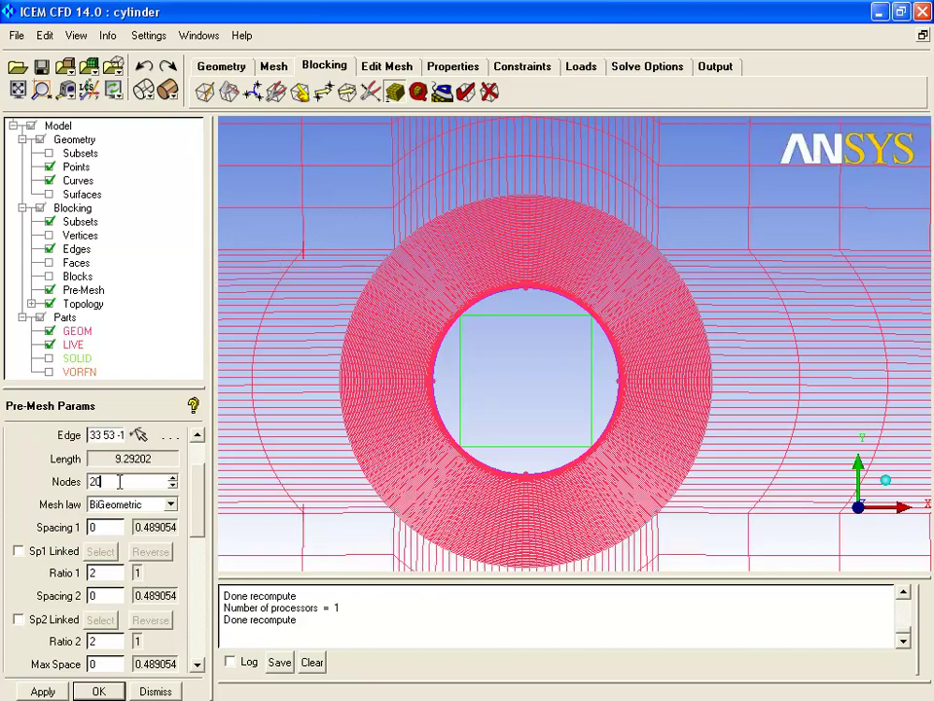
{"action": "type", "text": "47"}
{"action": "key", "text": "Return"}
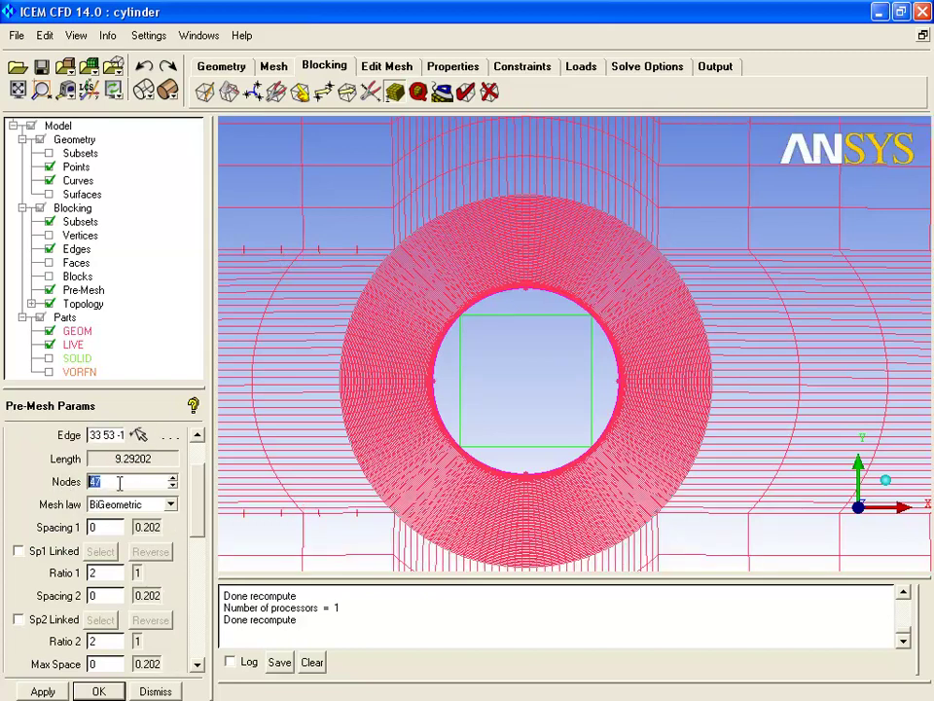
{"action": "left_click", "coordinate": [43, 692]}
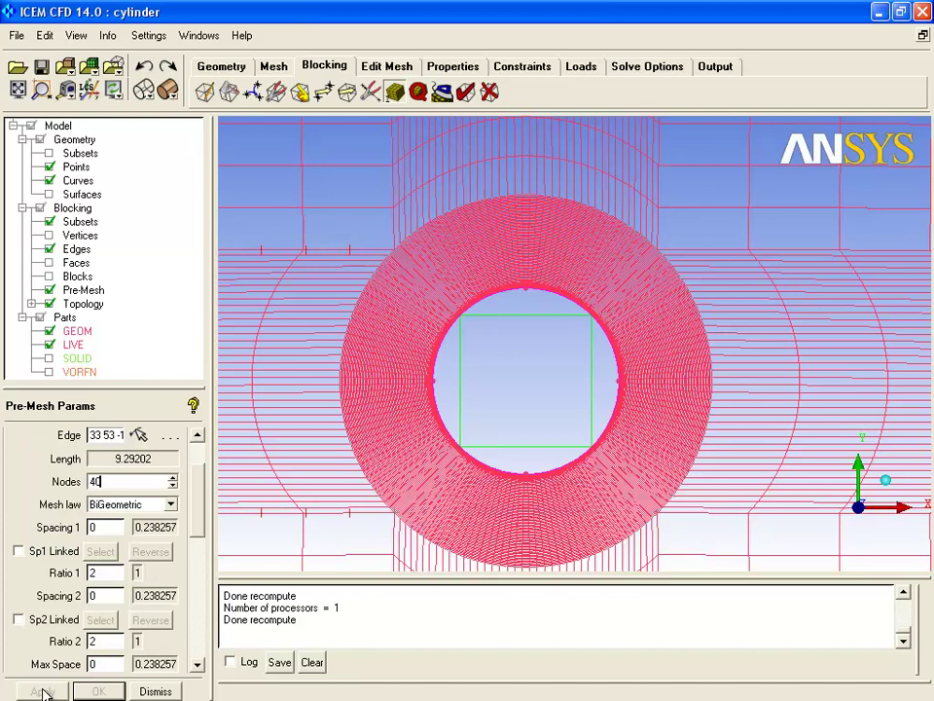
Set the upper horizontal block edge right of the O-grid to 60 nodes.
{"action": "left_click", "coordinate": [139, 434]}
{"action": "left_click", "coordinate": [744, 247]}
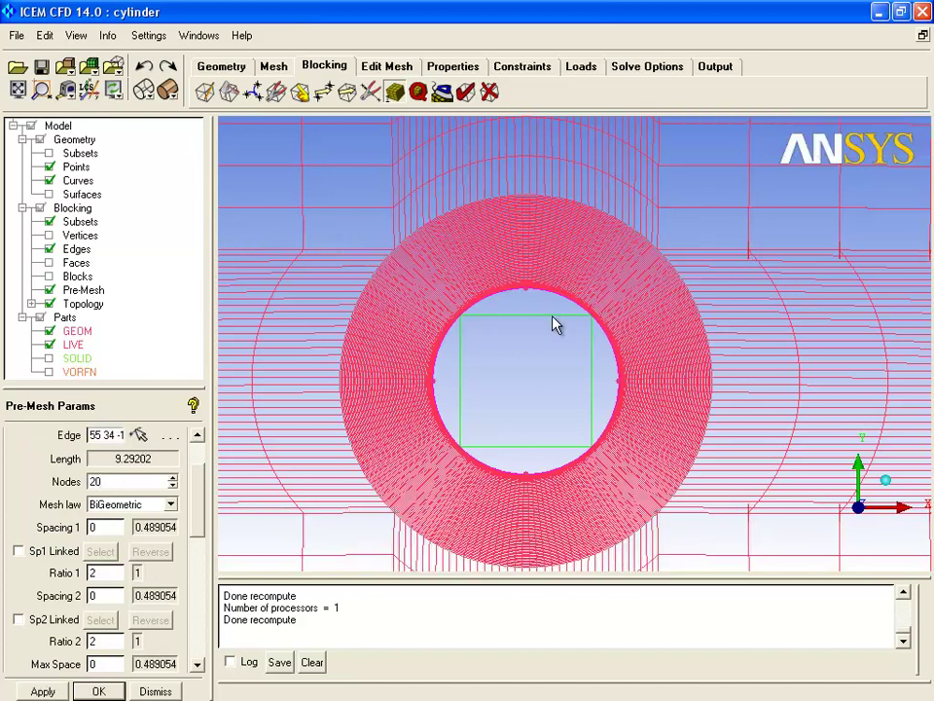
{"action": "type", "text": "60"}
{"action": "left_click", "coordinate": [43, 691]}
Set the vertical block edge above the O-grid's upper-left vertex to 30 nodes.
{"action": "left_click", "coordinate": [139, 434]}
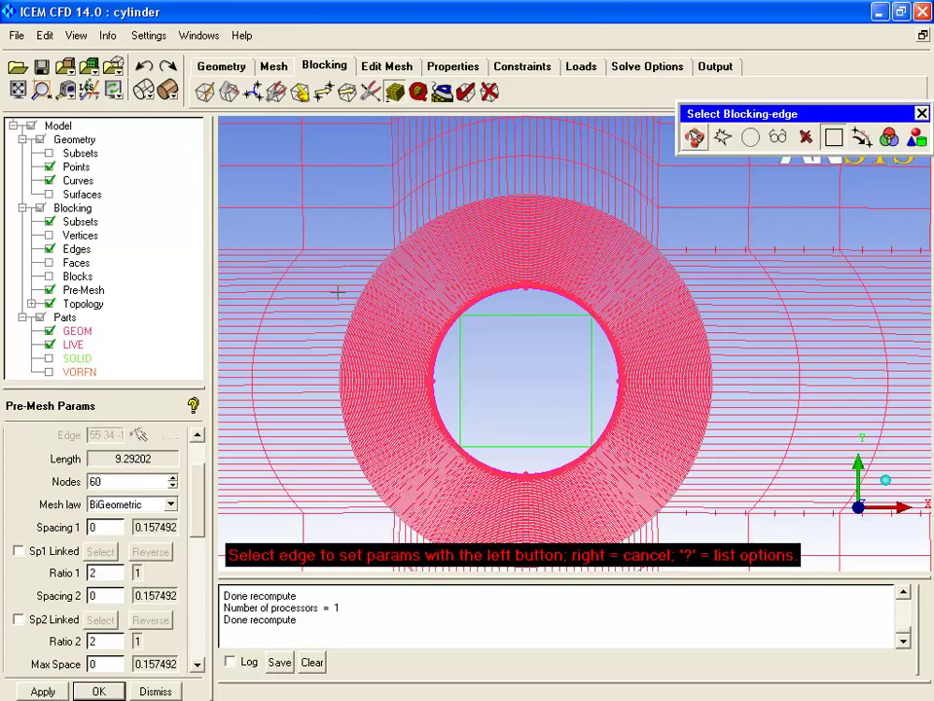
{"action": "left_click", "coordinate": [256, 375]}
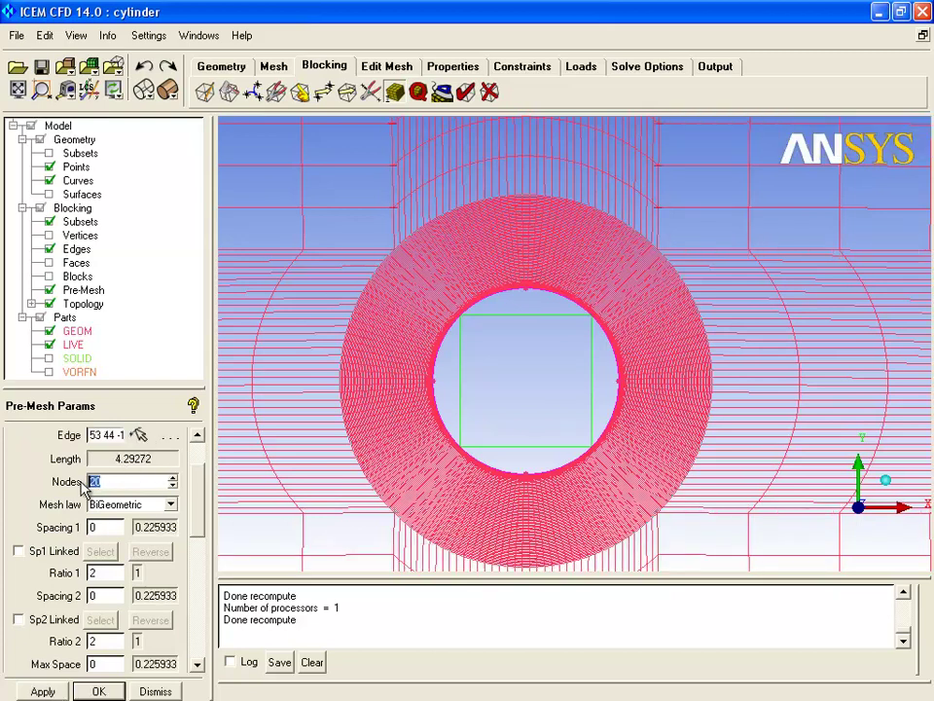
{"action": "type", "text": "30"}
{"action": "left_click", "coordinate": [43, 691]}
Set the vertical block edge below the O-grid's lower-left vertex to 30 nodes and recompute the pre-mesh.
{"action": "left_click", "coordinate": [139, 434]}
{"action": "left_click", "coordinate": [430, 517]}
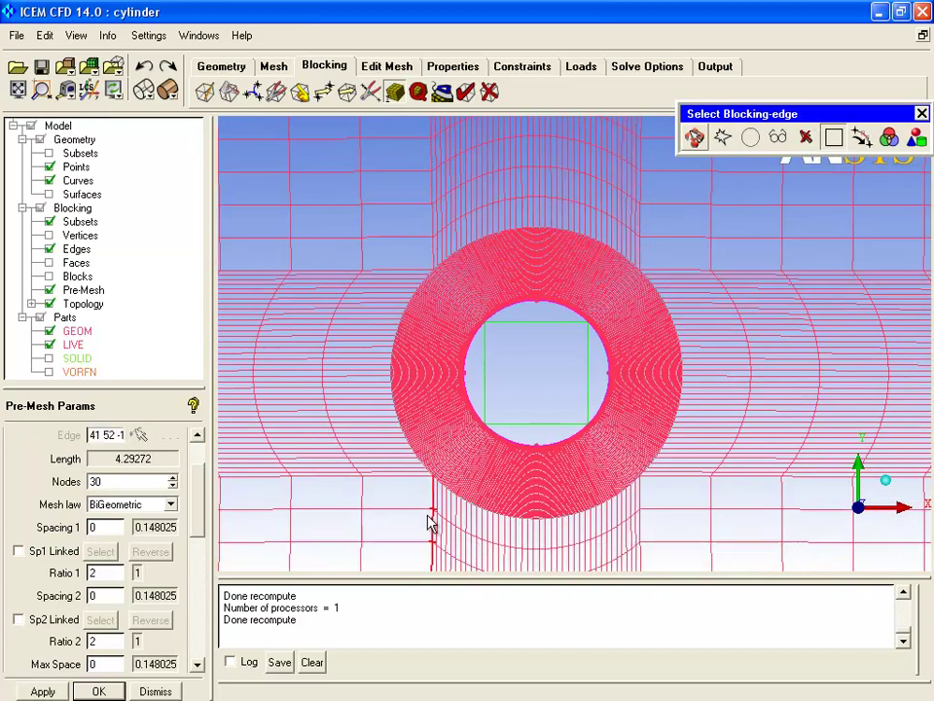
{"action": "type", "text": "30"}
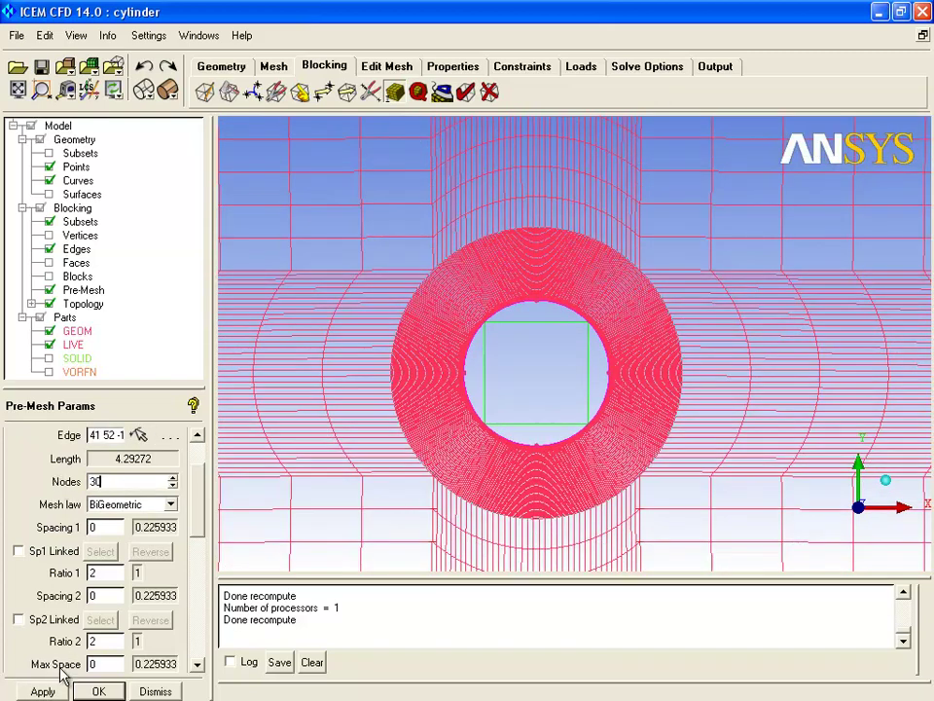
{"action": "left_click", "coordinate": [48, 691]}
{"action": "right_click", "coordinate": [105, 292]}
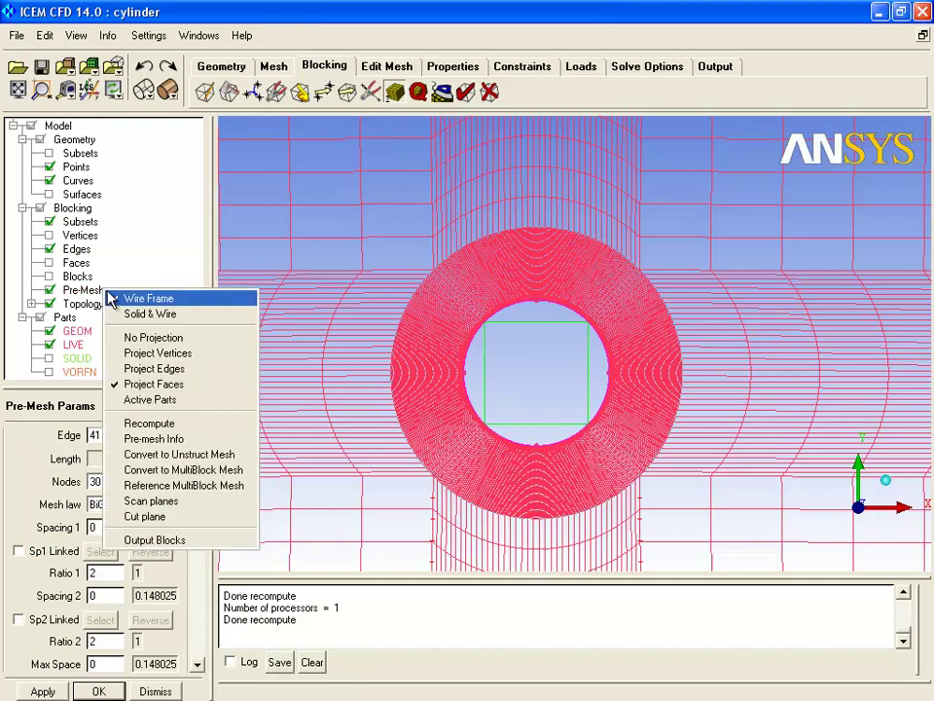
{"action": "left_click", "coordinate": [151, 422]}
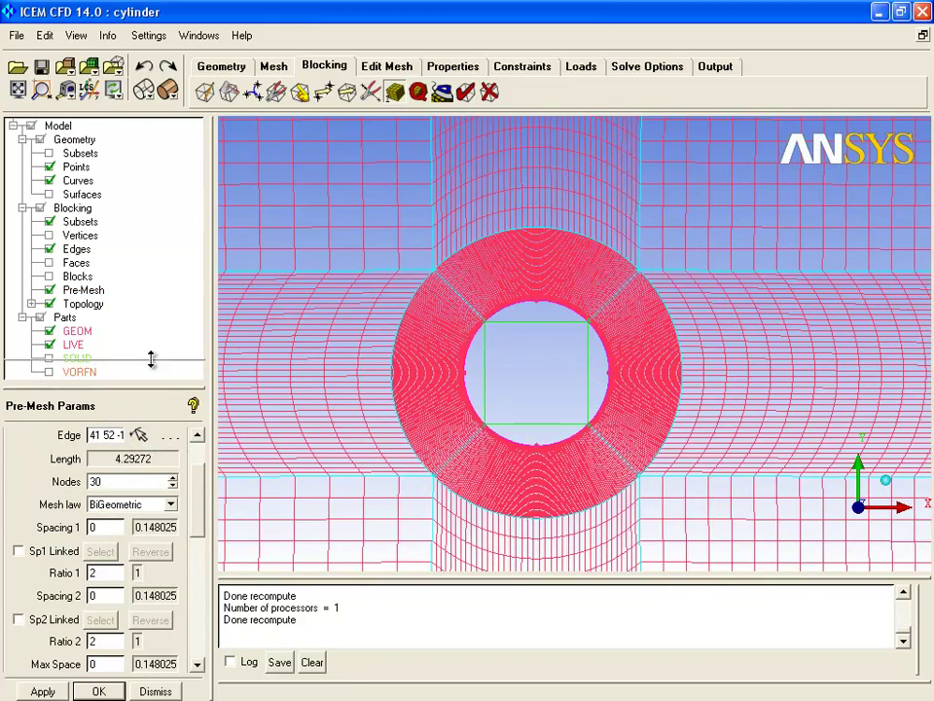
Enlarge the pre-mesh parameter area and switch to matching edge spacing.
{"action": "left_click_drag", "start_coordinate": [147, 388], "coordinate": [147, 358]}
{"action": "scroll", "coordinate": [146, 477], "scroll_direction": "up", "scroll_amount": 3}
{"action": "left_click", "coordinate": [125, 433]}
{"action": "left_click", "coordinate": [439, 287]}
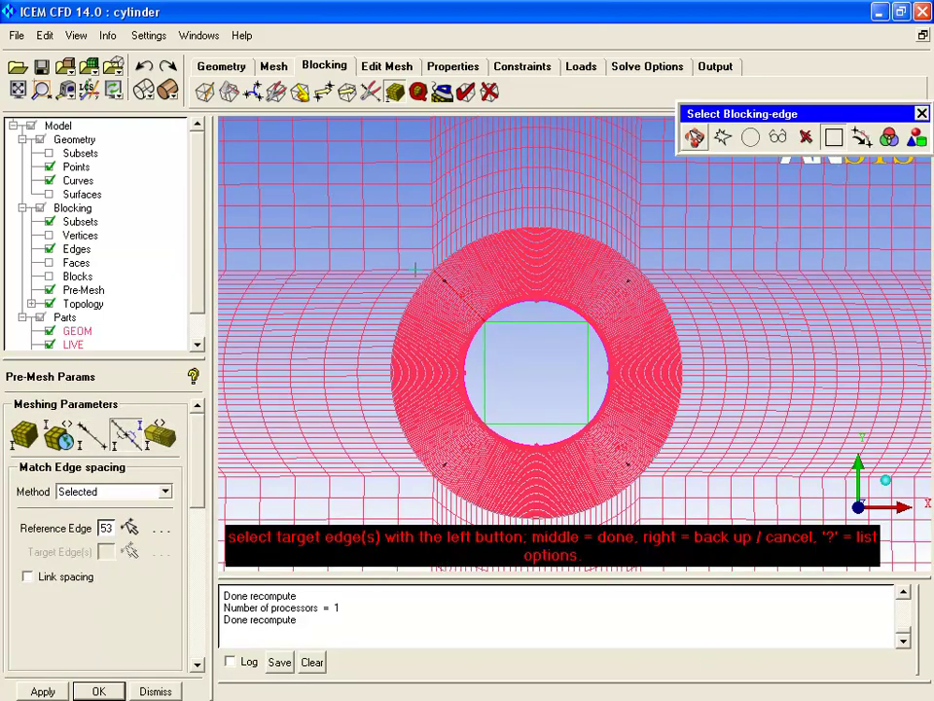
{"action": "left_click", "coordinate": [416, 269]}
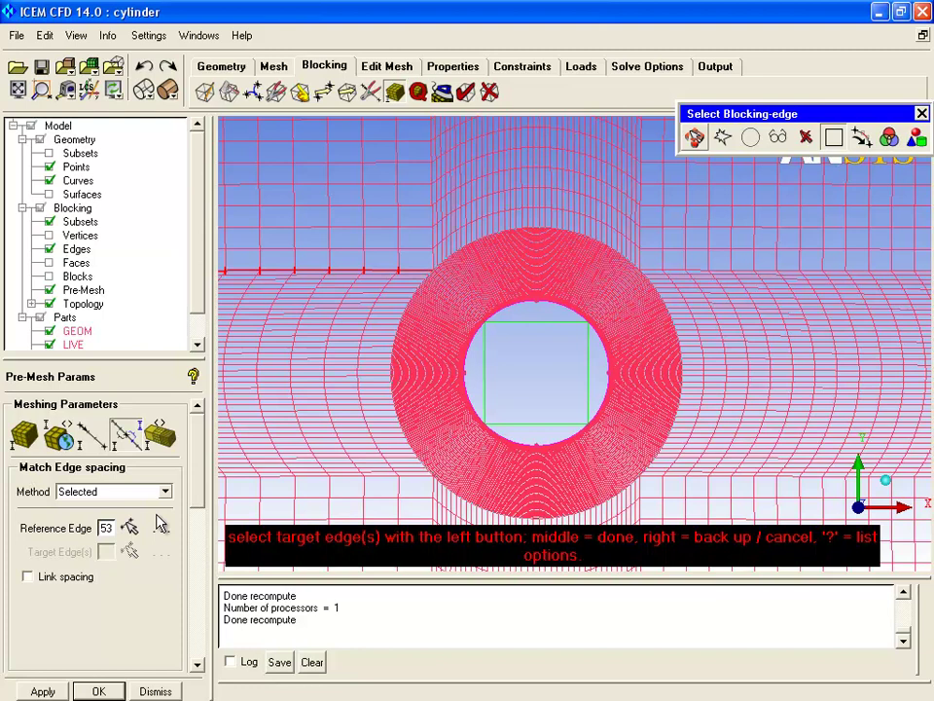
{"action": "left_click", "coordinate": [59, 689]}
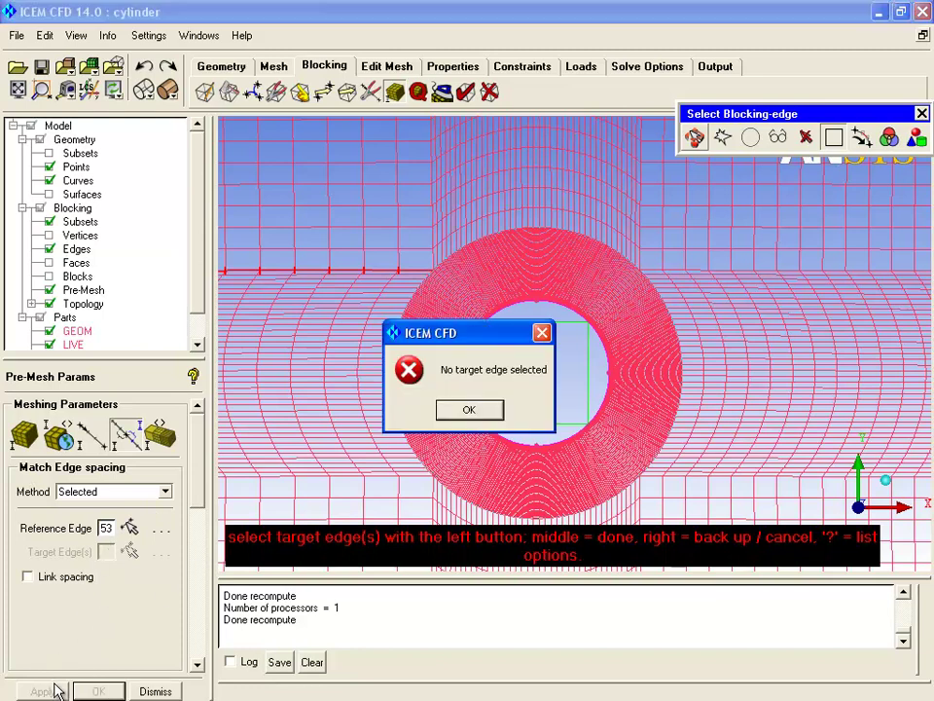
{"action": "key", "text": "Return"}
{"action": "left_click", "coordinate": [131, 551]}
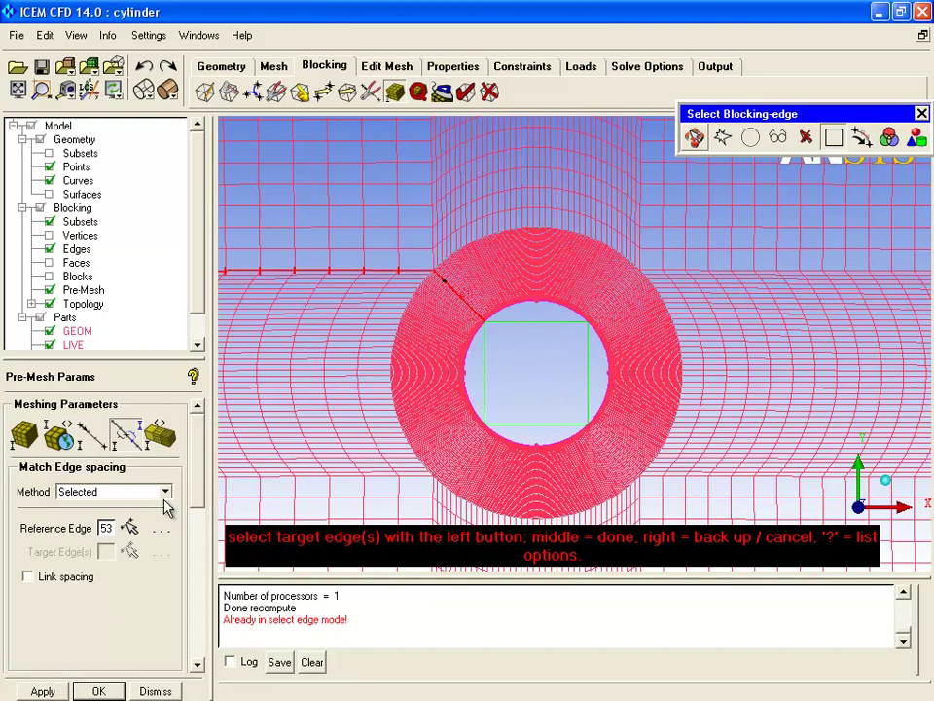
Match the spacing of the upper-left horizontal block edge to the O-grid's upper-left diagonal edge as reference.
{"action": "left_click", "coordinate": [130, 529]}
{"action": "left_click", "coordinate": [455, 292]}
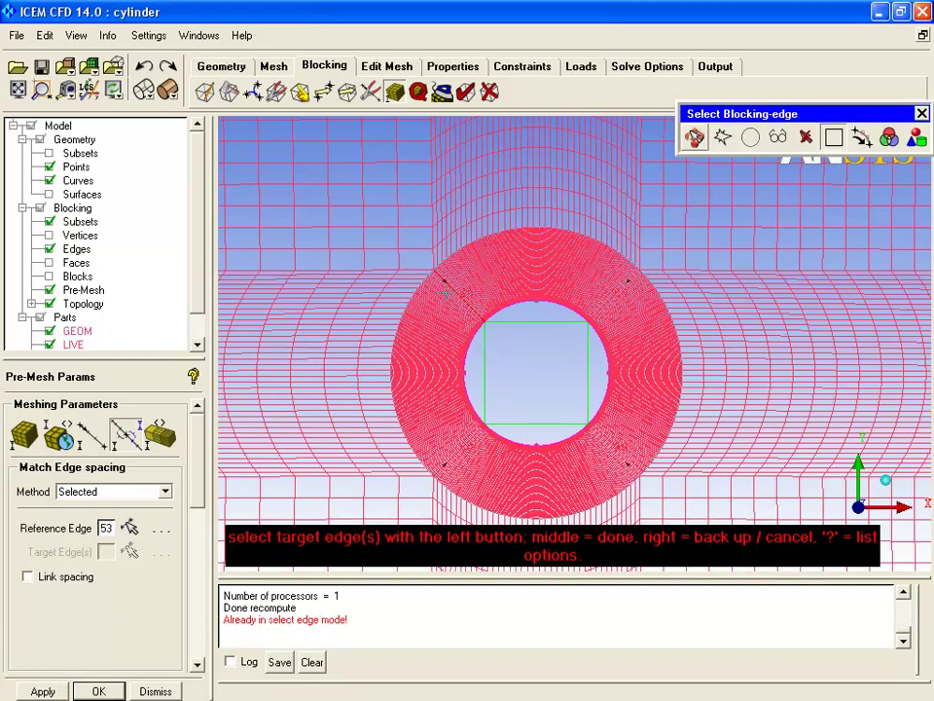
{"action": "left_click", "coordinate": [399, 272]}
{"action": "middle_click", "coordinate": [350, 245]}
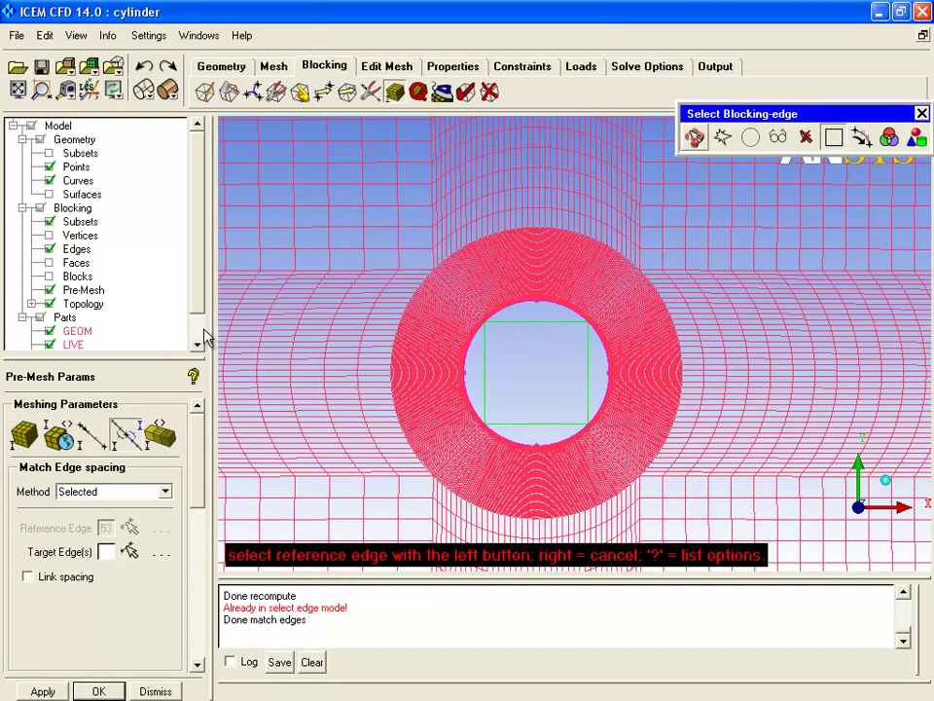
Bring up the edge parameters of the upper horizontal edge left of the O-grid and recompute the pre-mesh.
{"action": "left_click", "coordinate": [101, 437]}
{"action": "left_click", "coordinate": [341, 269]}
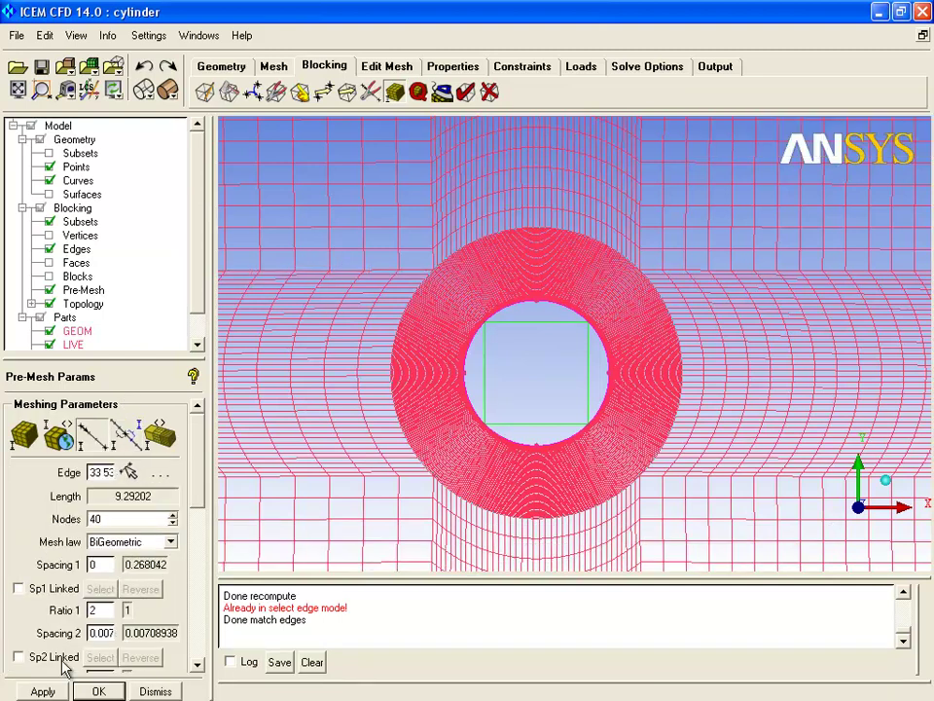
{"action": "right_click", "coordinate": [100, 293]}
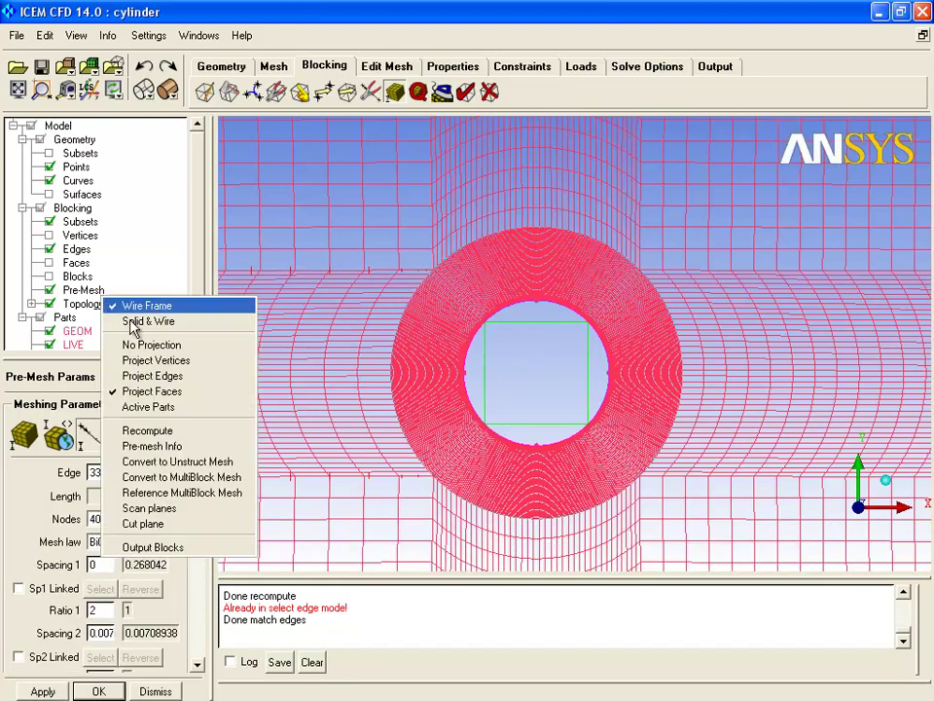
{"action": "left_click", "coordinate": [216, 429]}
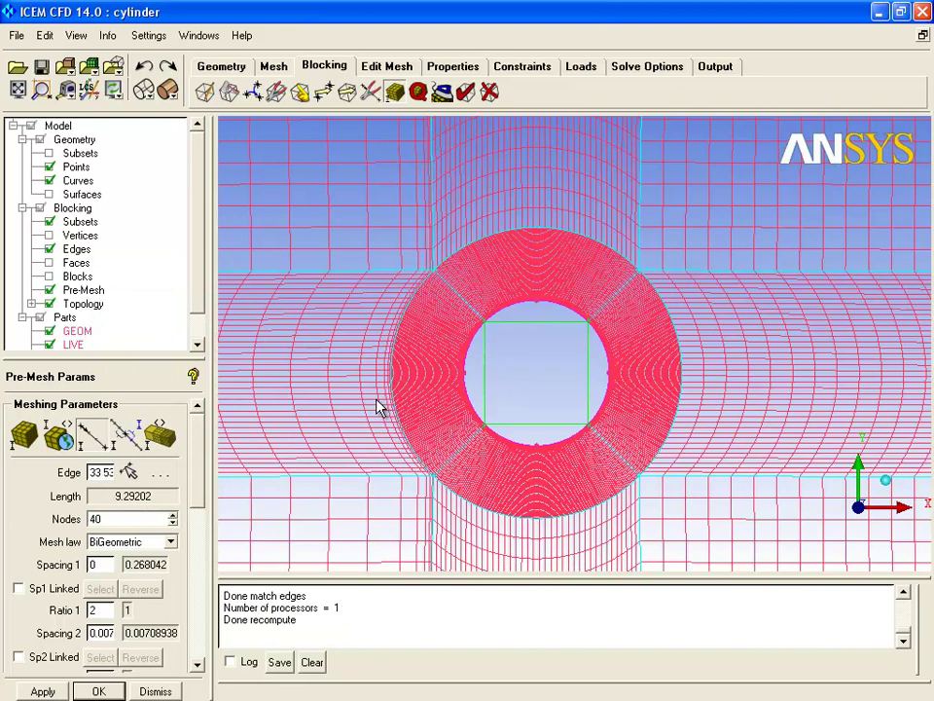